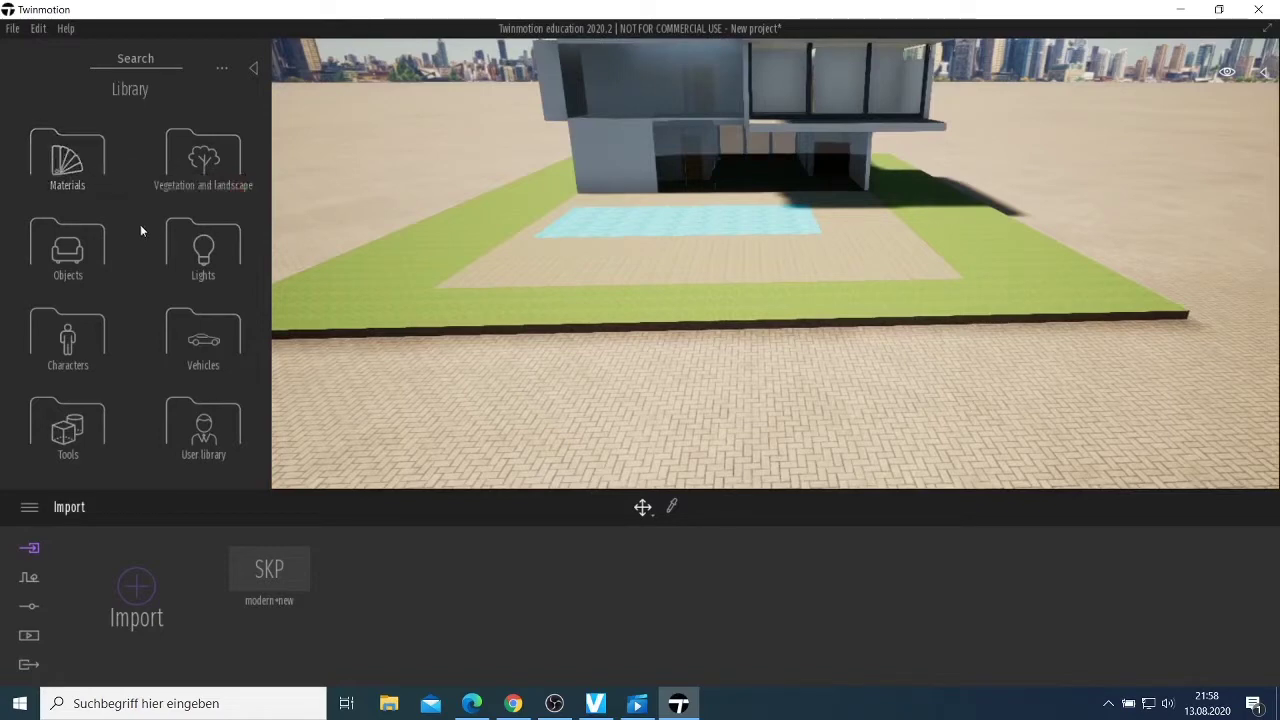
Open the Trees collection of the Vegetation and landscape library and preview the available species.
{"action": "left_click", "coordinate": [212, 182]}
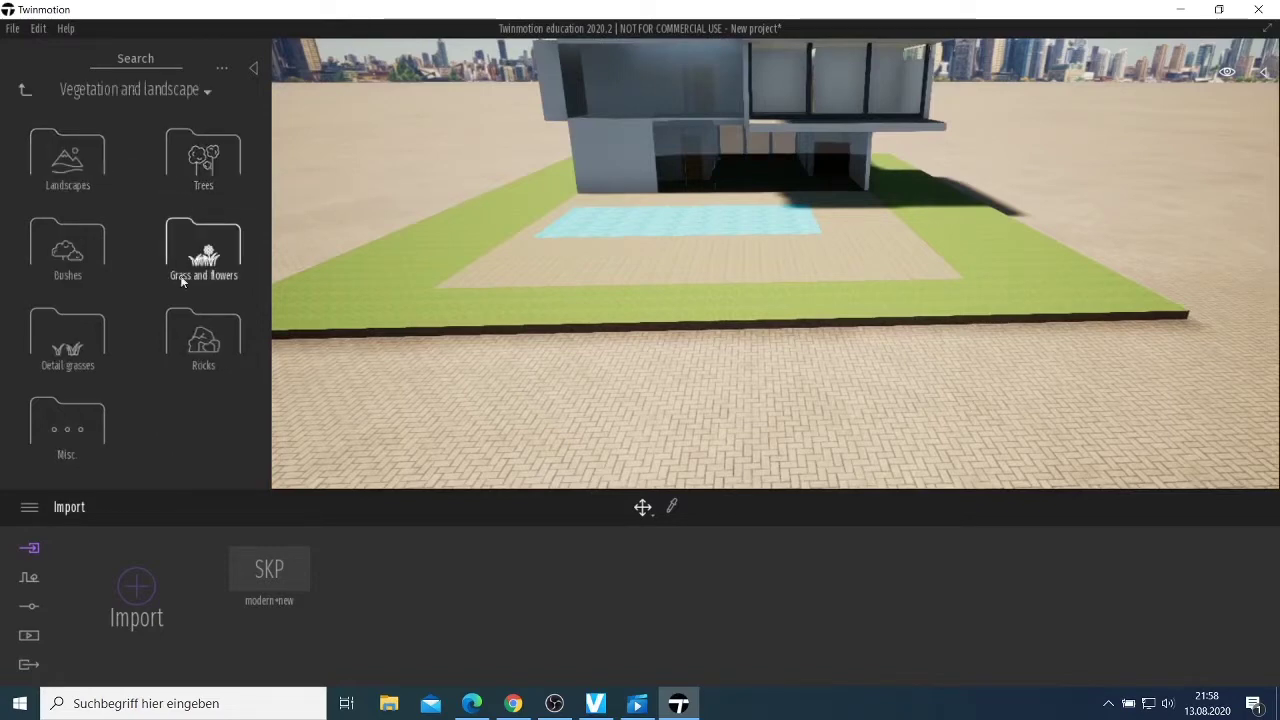
{"action": "left_click", "coordinate": [220, 162]}
{"action": "mouse_move", "coordinate": [200, 367]}
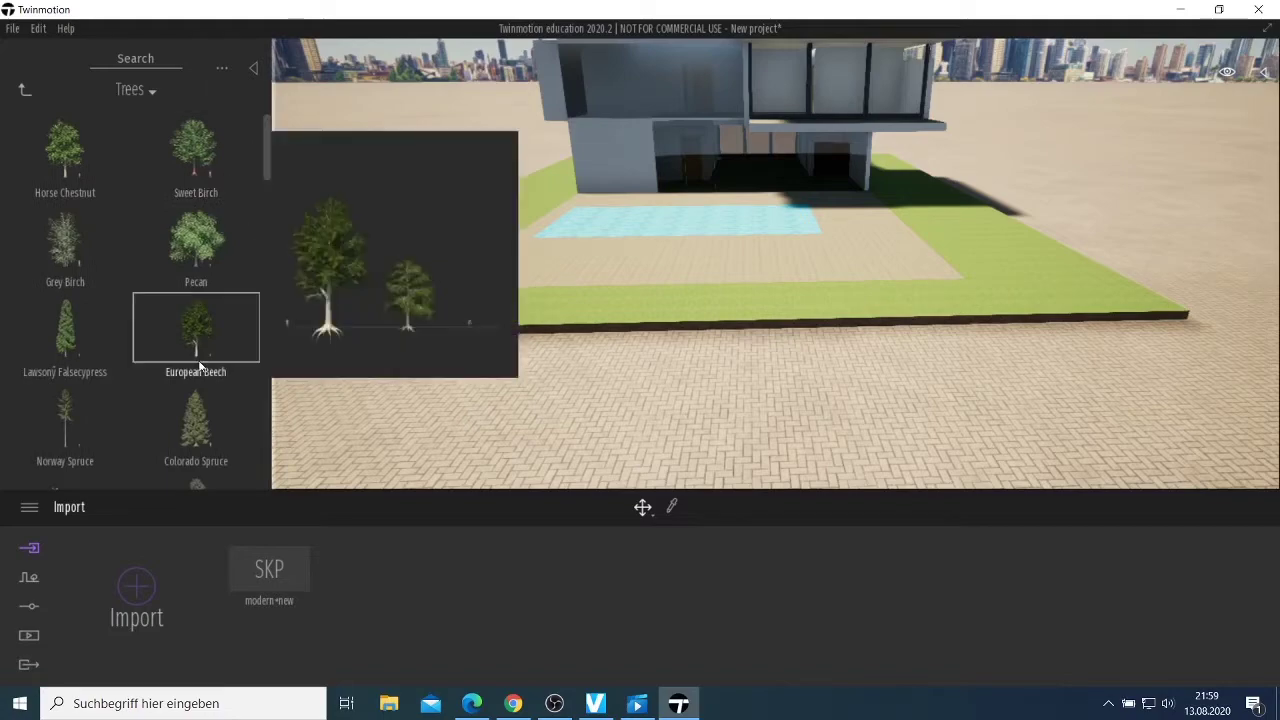
{"action": "left_click_drag", "start_coordinate": [205, 355], "coordinate": [143, 354]}
{"action": "mouse_move", "coordinate": [68, 338]}
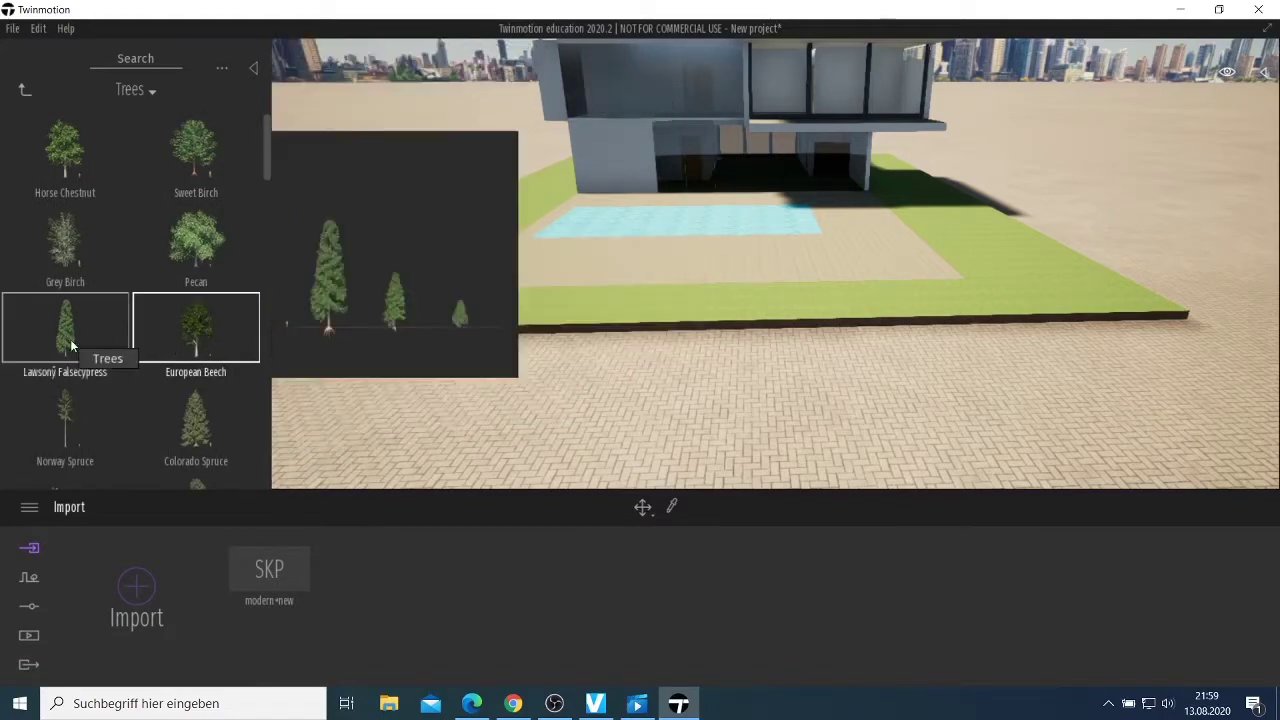
{"action": "left_click_drag", "start_coordinate": [85, 399], "coordinate": [6, 349]}
{"action": "scroll", "coordinate": [93, 430], "scroll_direction": "down", "scroll_amount": 3}
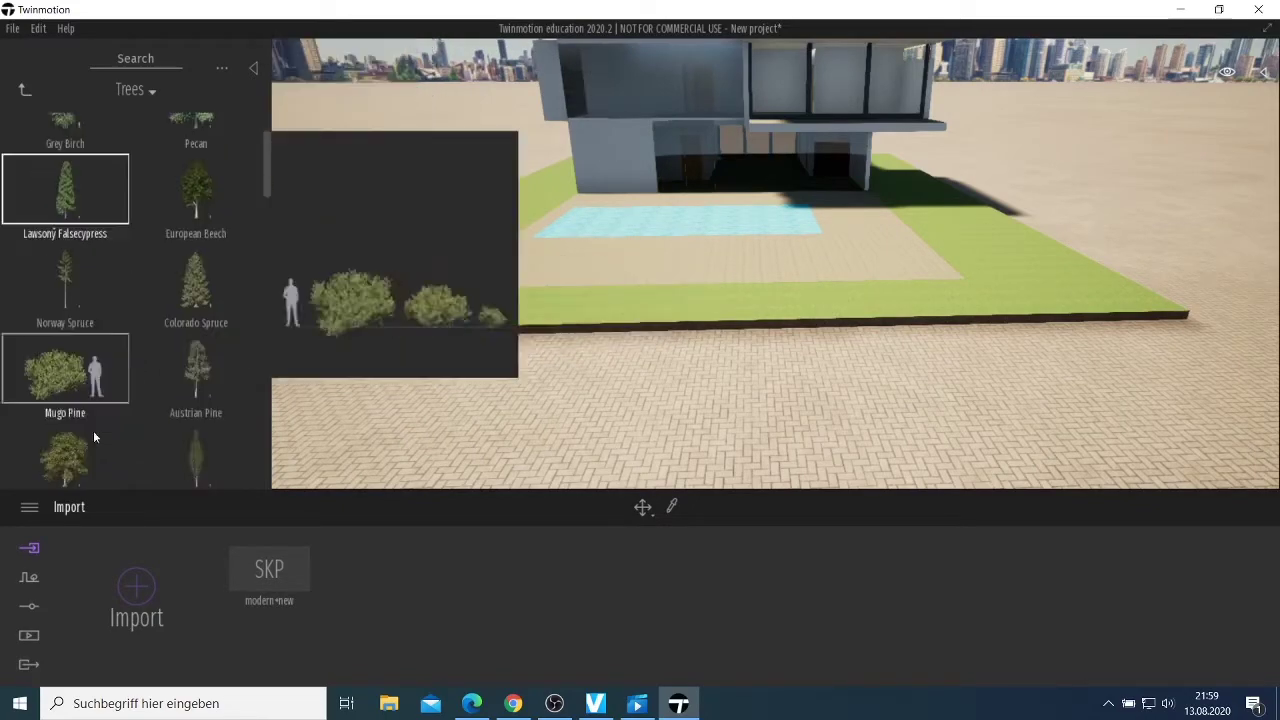
{"action": "mouse_move", "coordinate": [197, 378]}
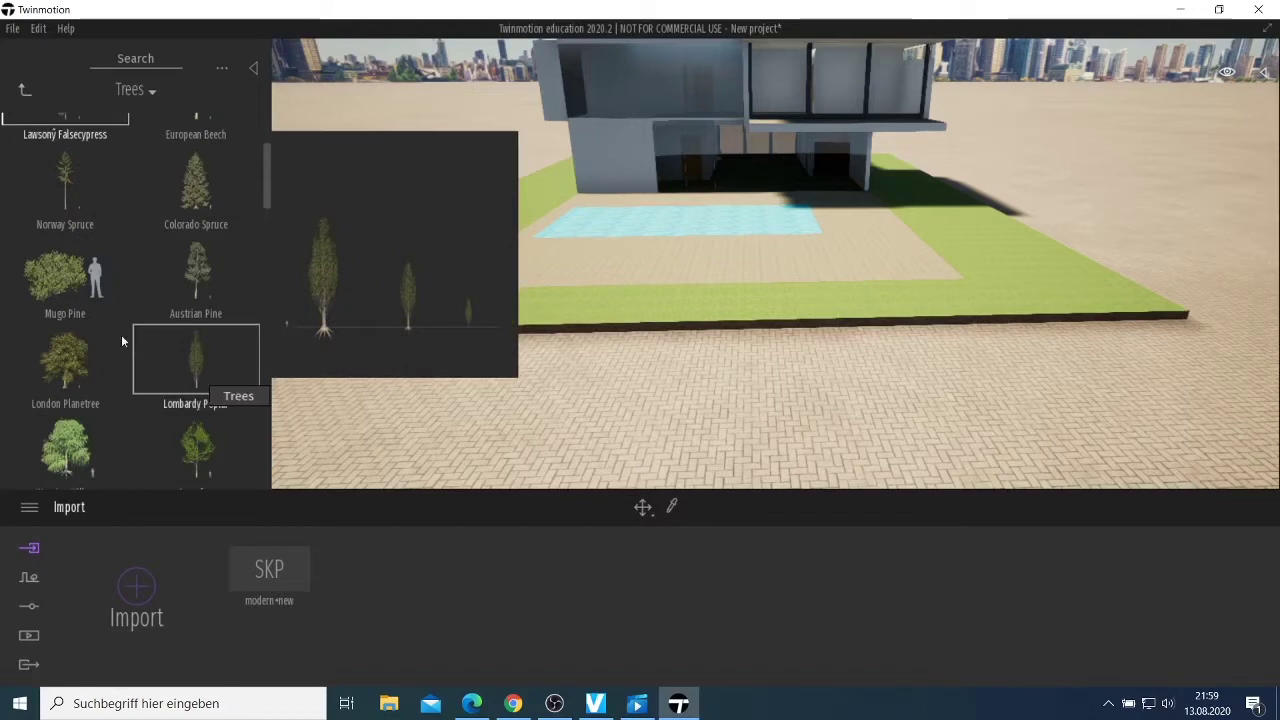
{"action": "mouse_move", "coordinate": [60, 293]}
{"action": "scroll", "coordinate": [110, 243], "scroll_direction": "up", "scroll_amount": 3}
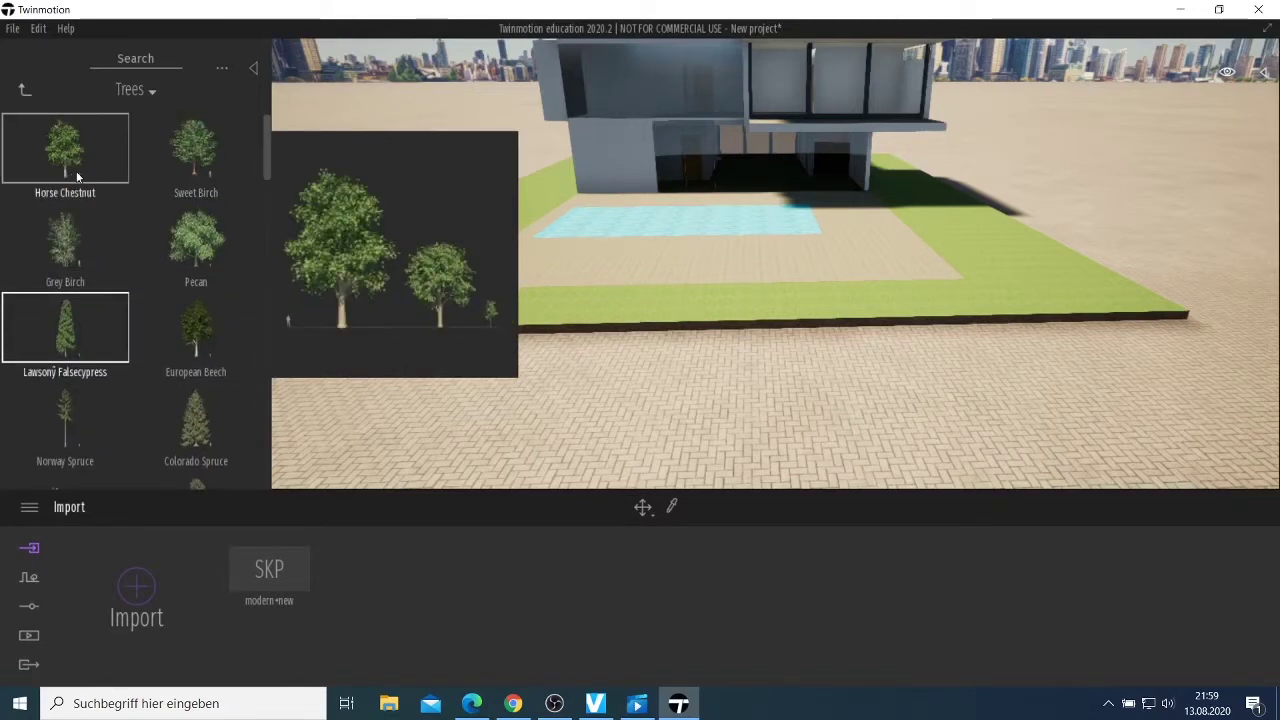
Place four Horse Chestnut trees on the lawn: one at each front corner by the pool and two behind the house.
{"action": "left_click_drag", "start_coordinate": [80, 165], "coordinate": [362, 288]}
{"action": "left_click", "coordinate": [329, 286]}
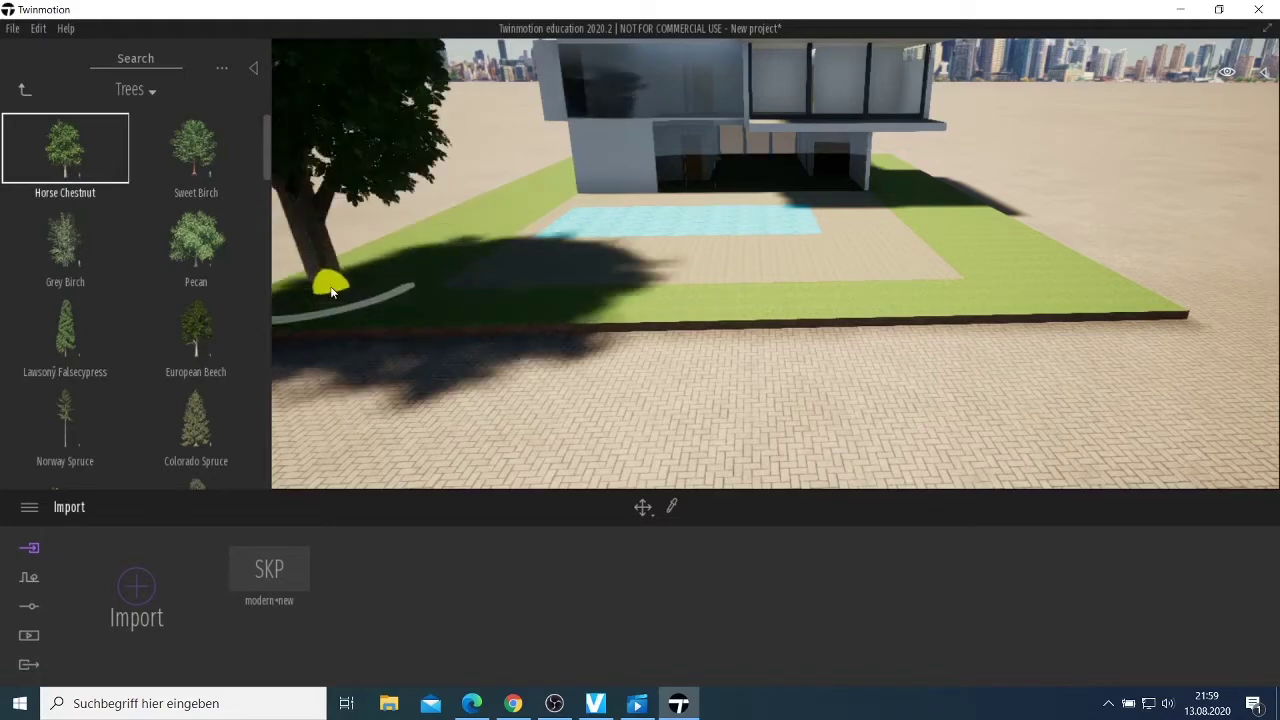
{"action": "left_click_drag", "start_coordinate": [990, 298], "coordinate": [912, 185]}
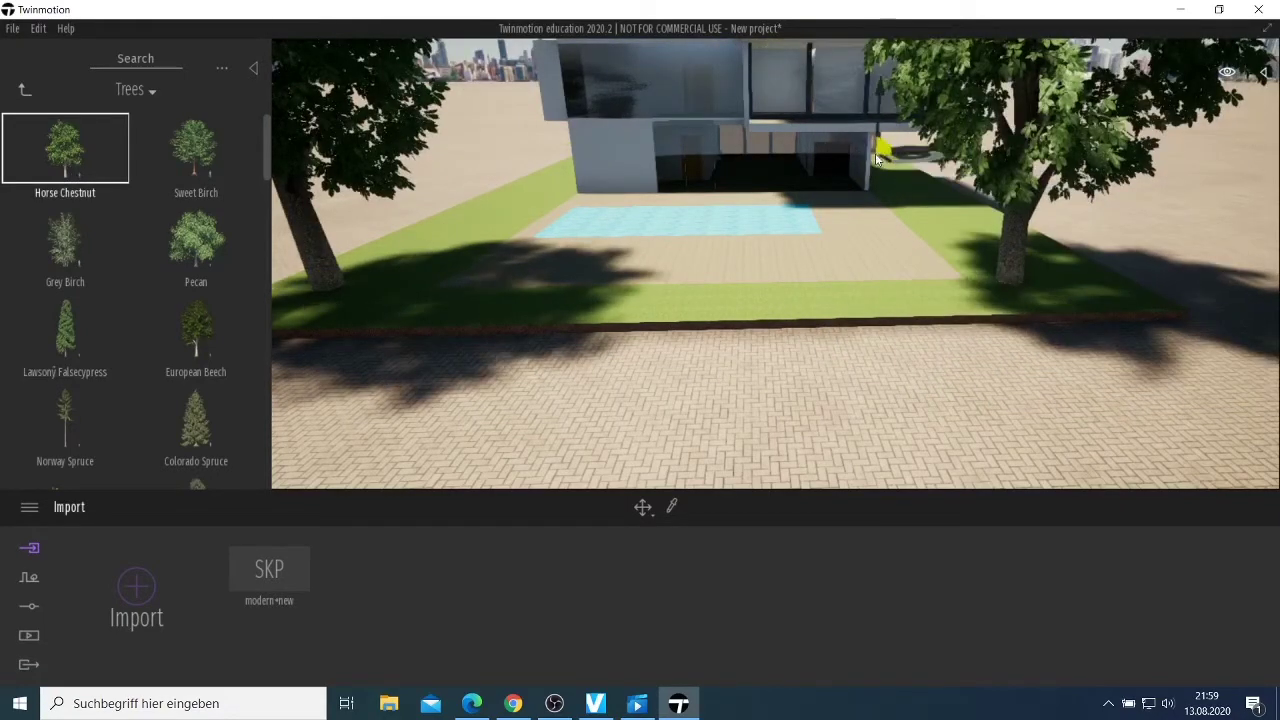
{"action": "mouse_move", "coordinate": [672, 152]}
{"action": "left_mouse_down"}
{"action": "mouse_move", "coordinate": [545, 164]}
{"action": "mouse_move", "coordinate": [580, 178]}
{"action": "left_mouse_up"}
{"action": "mouse_move", "coordinate": [580, 178]}
{"action": "right_mouse_down"}
{"action": "mouse_move", "coordinate": [567, 178]}
{"action": "mouse_move", "coordinate": [607, 174]}
{"action": "mouse_move", "coordinate": [585, 170]}
{"action": "right_mouse_up"}
{"action": "key", "text": "Escape"}
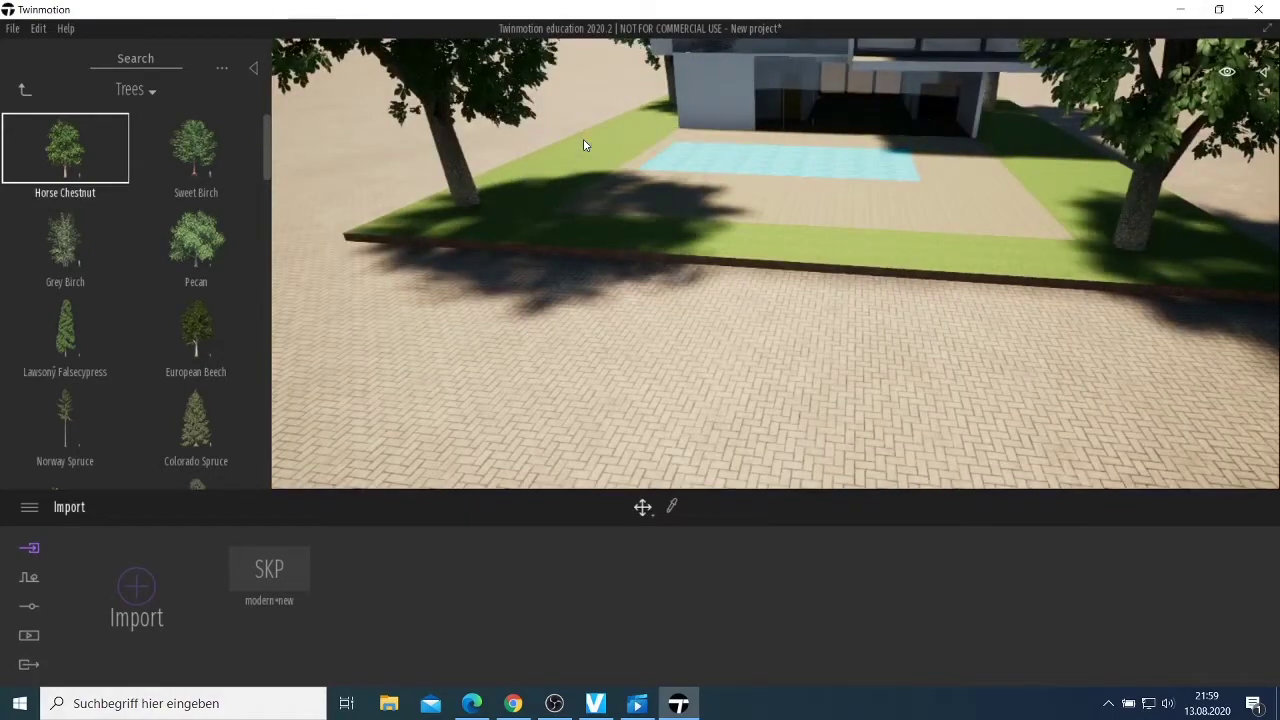
Set the age of the front-left Horse Chestnut to 11% and of the front-right one to 9%.
{"action": "mouse_move", "coordinate": [668, 318]}
{"action": "right_mouse_down"}
{"action": "mouse_move", "coordinate": [688, 290]}
{"action": "mouse_move", "coordinate": [540, 294]}
{"action": "mouse_move", "coordinate": [668, 294]}
{"action": "right_mouse_up"}
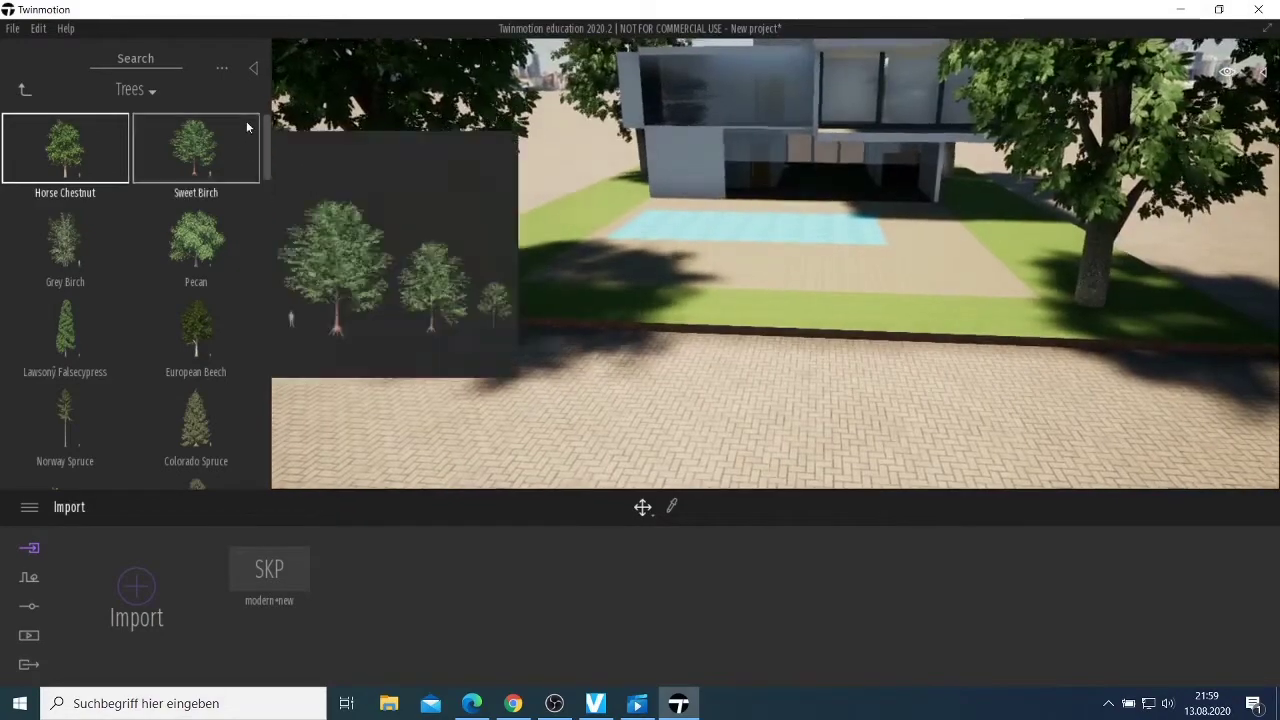
{"action": "left_click", "coordinate": [386, 155]}
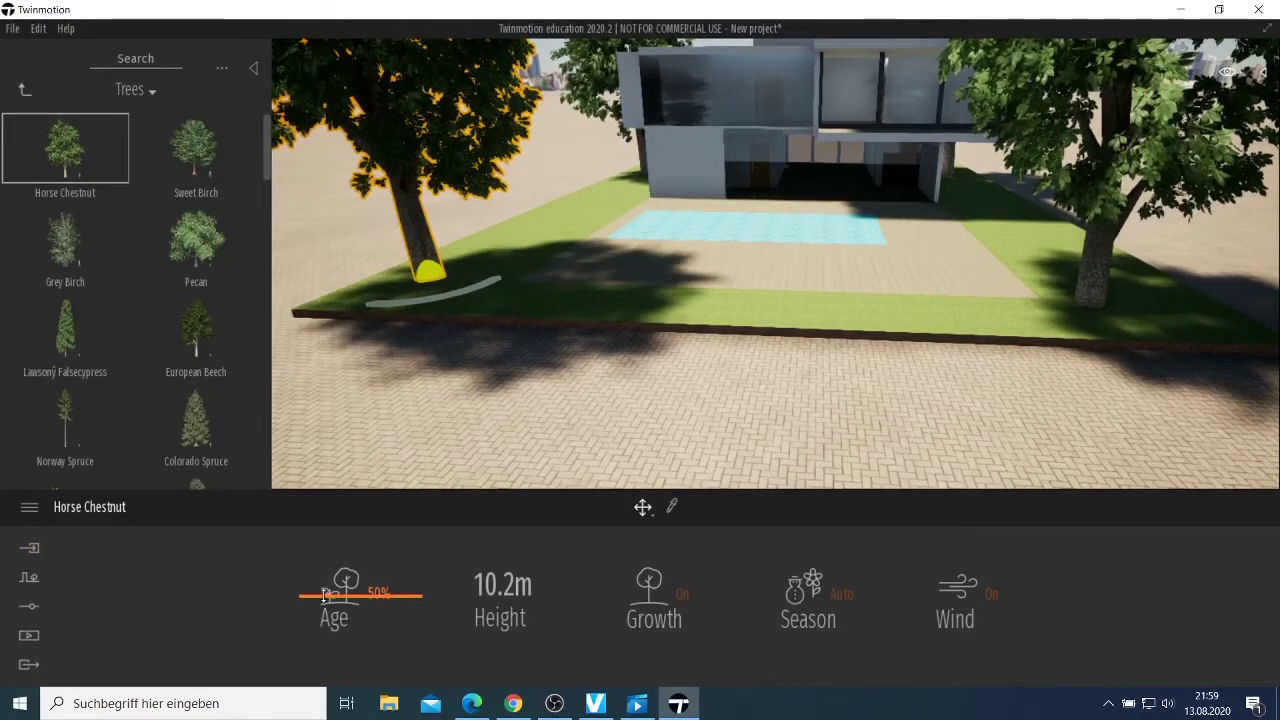
{"action": "left_click_drag", "start_coordinate": [323, 595], "coordinate": [363, 640]}
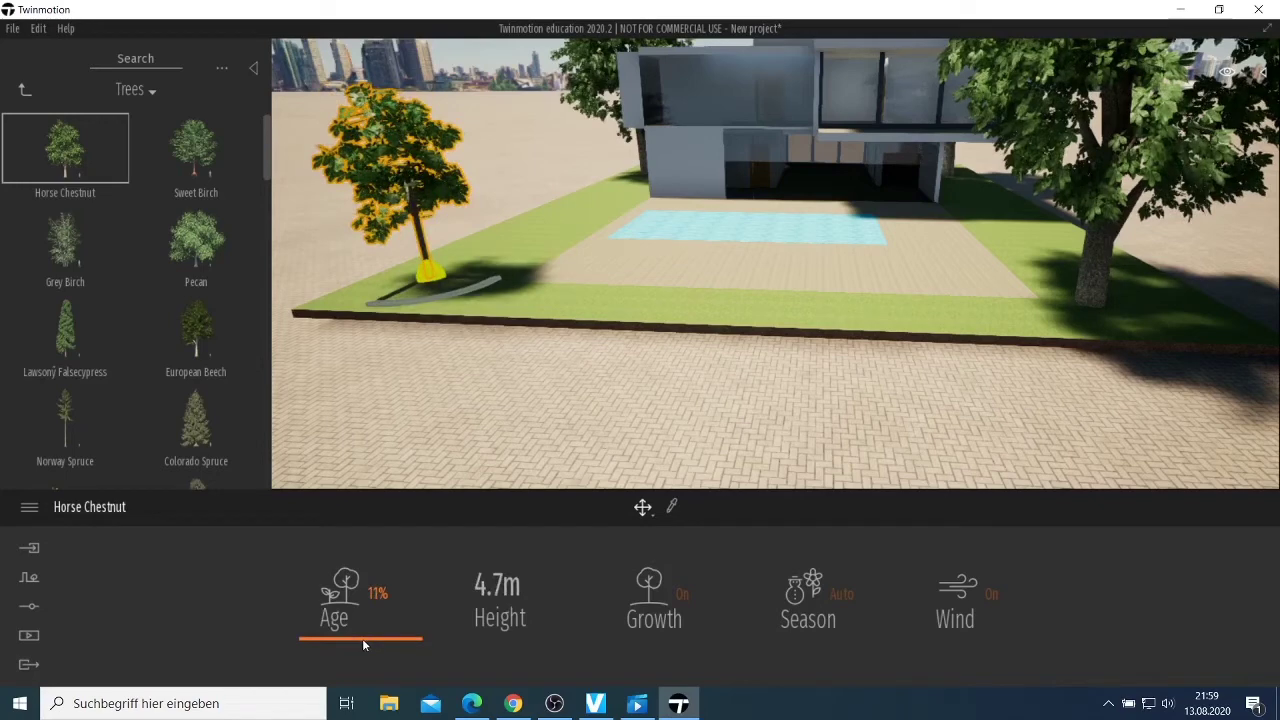
{"action": "left_click", "coordinate": [1099, 242]}
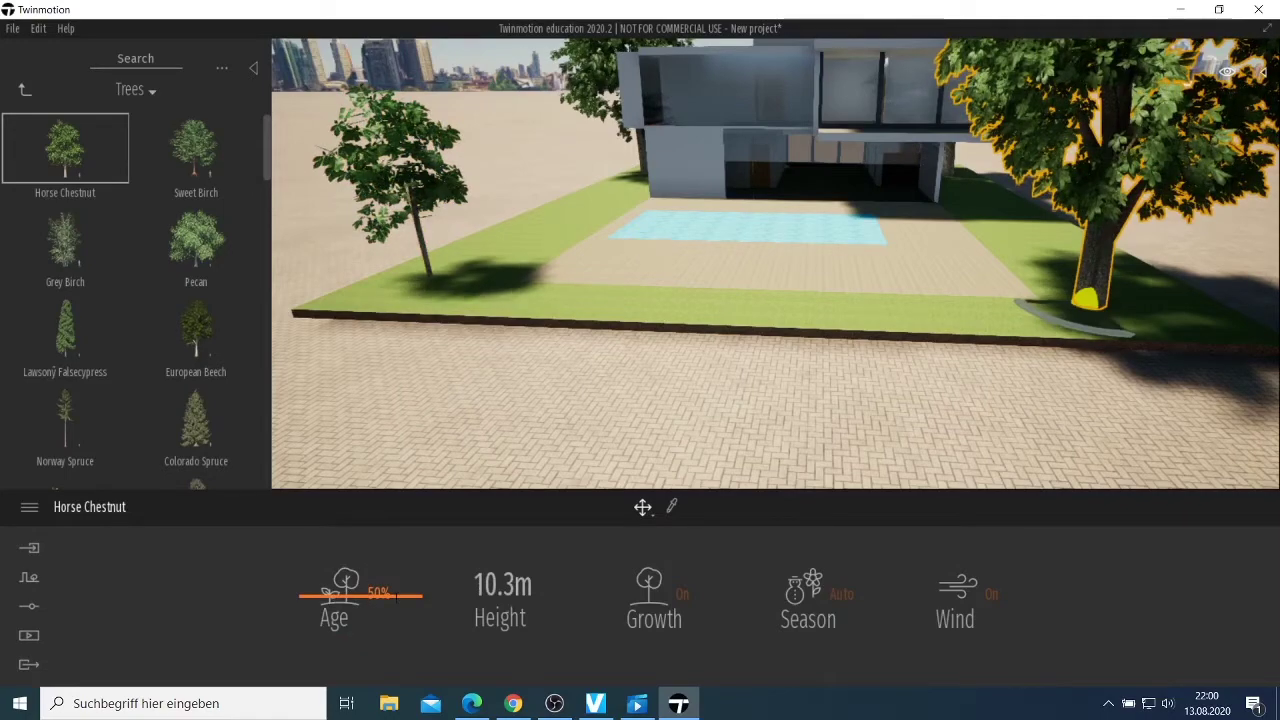
{"action": "left_click_drag", "start_coordinate": [362, 597], "coordinate": [355, 641]}
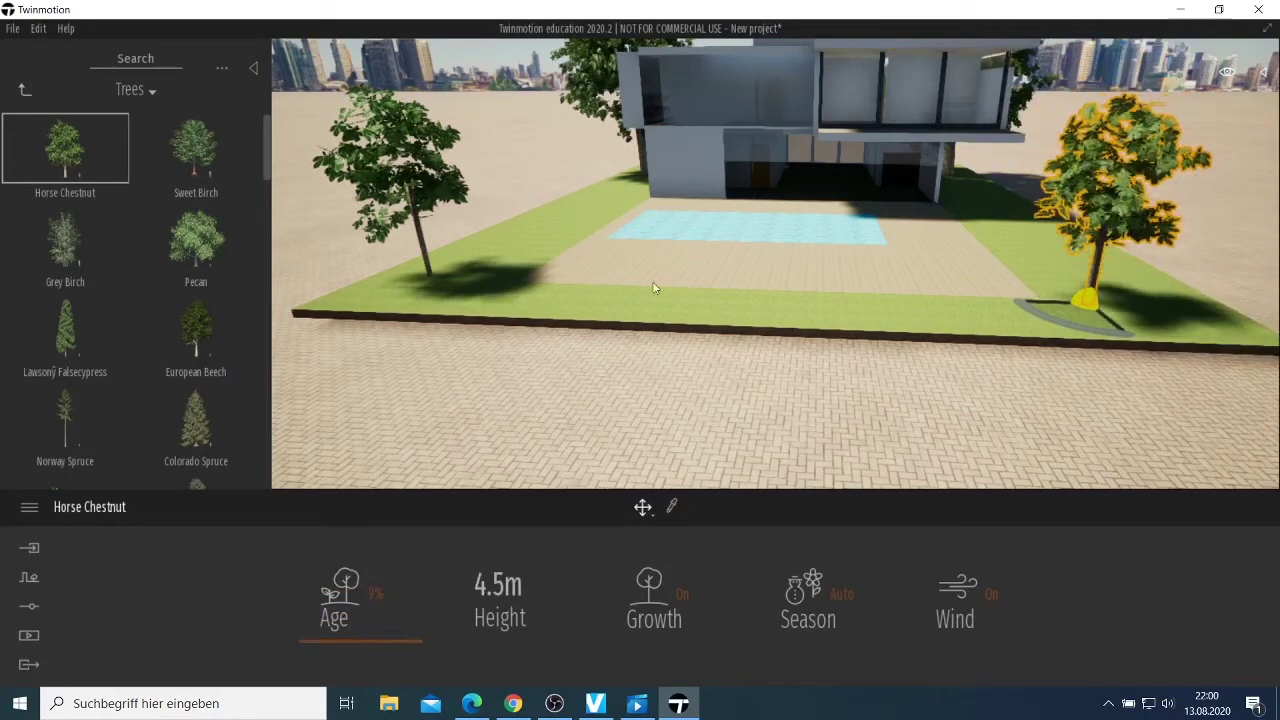
Set the age of the Horse Chestnut beside the house near the glazed door to 12%.
{"action": "right_click_drag", "start_coordinate": [705, 209], "coordinate": [485, 238]}
{"action": "key", "text": "d"}
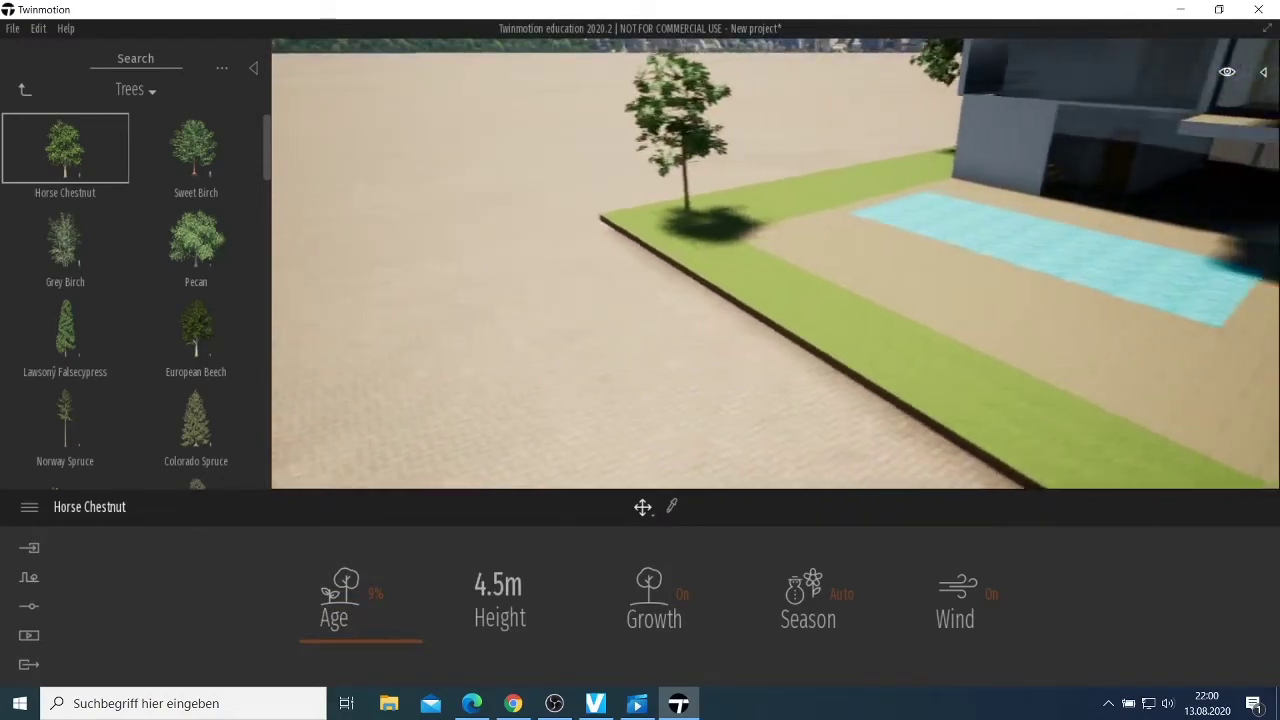
{"action": "key", "text": "d"}
{"action": "right_click_drag", "start_coordinate": [640, 264], "coordinate": [900, 245]}
{"action": "left_click", "coordinate": [715, 119]}
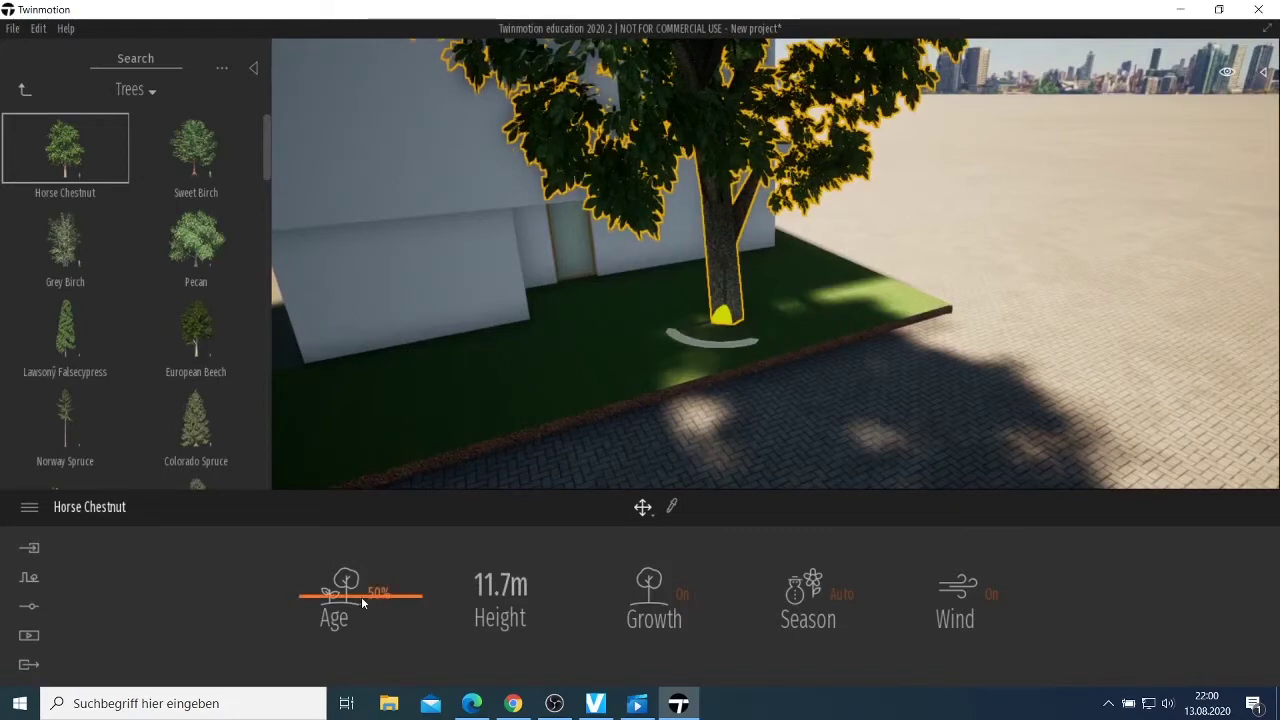
{"action": "left_click_drag", "start_coordinate": [356, 595], "coordinate": [363, 634]}
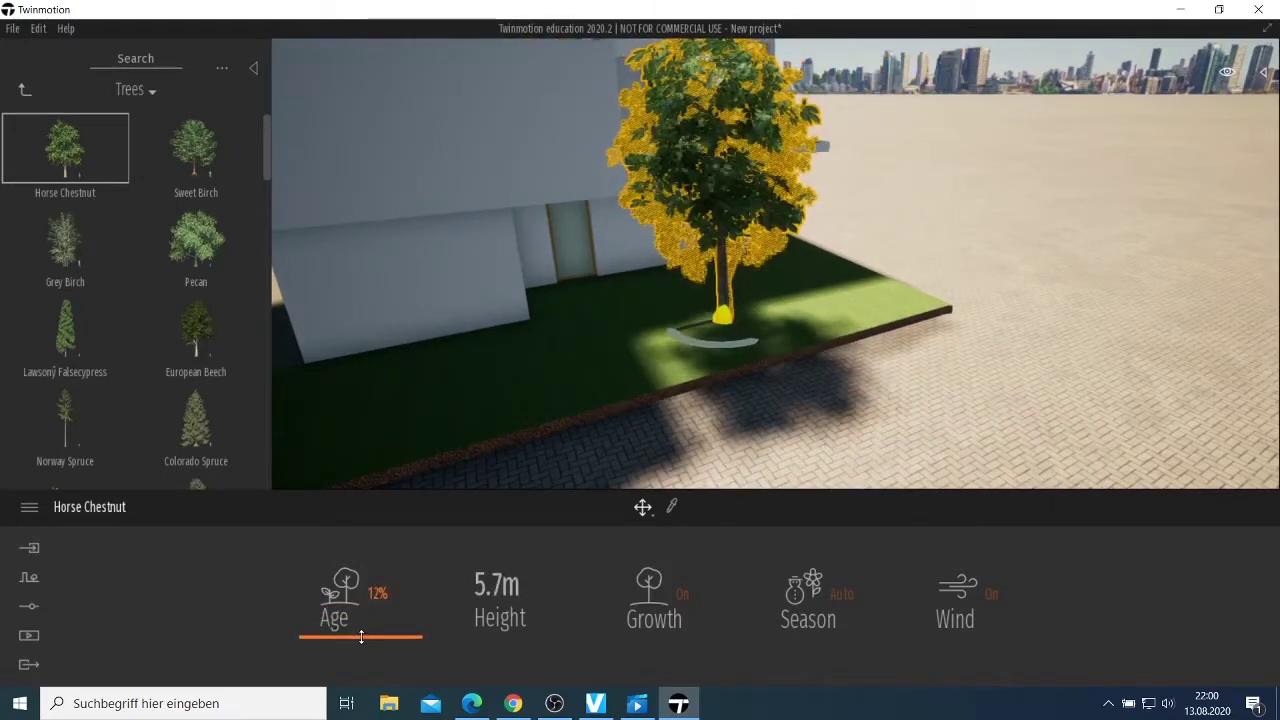
Set the age of the remaining full-size Horse Chestnut at the rear of the house to 34%.
{"action": "right_click_drag", "start_coordinate": [847, 455], "coordinate": [548, 420]}
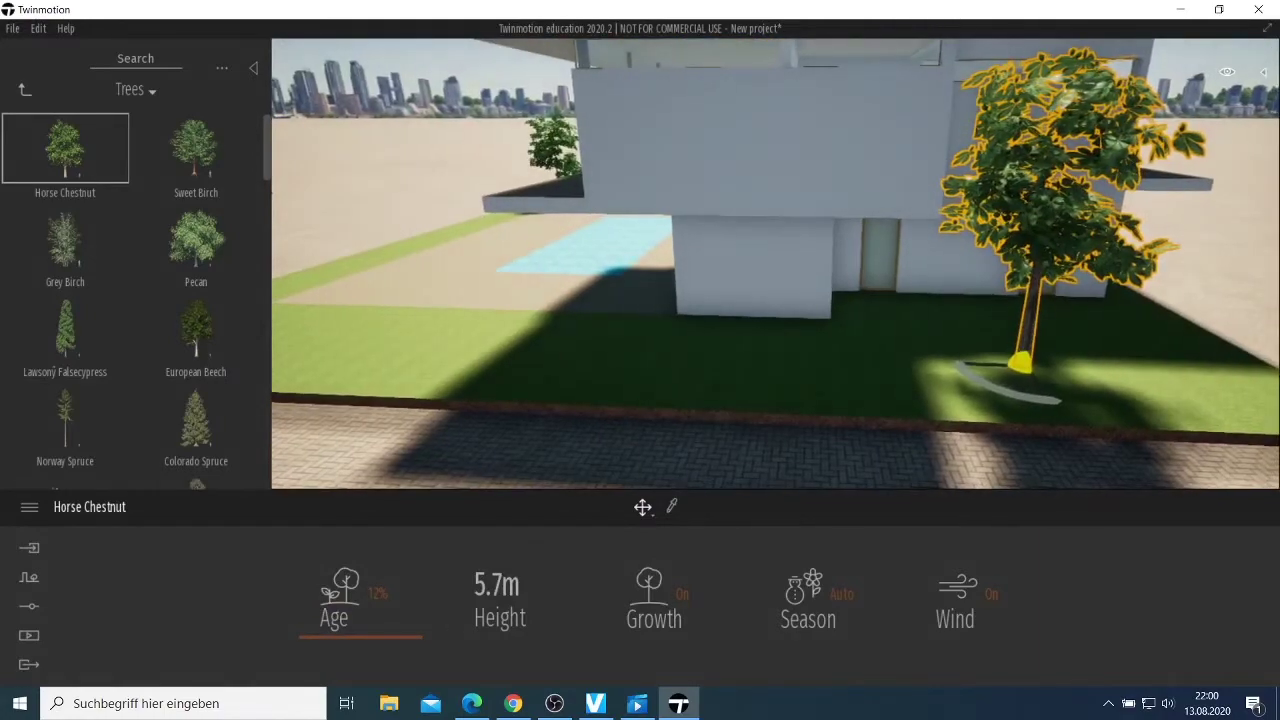
{"action": "key", "text": "d"}
{"action": "right_click_drag", "start_coordinate": [776, 264], "coordinate": [705, 135]}
{"action": "key", "text": "d"}
{"action": "key", "text": "d"}
{"action": "key", "text": "d"}
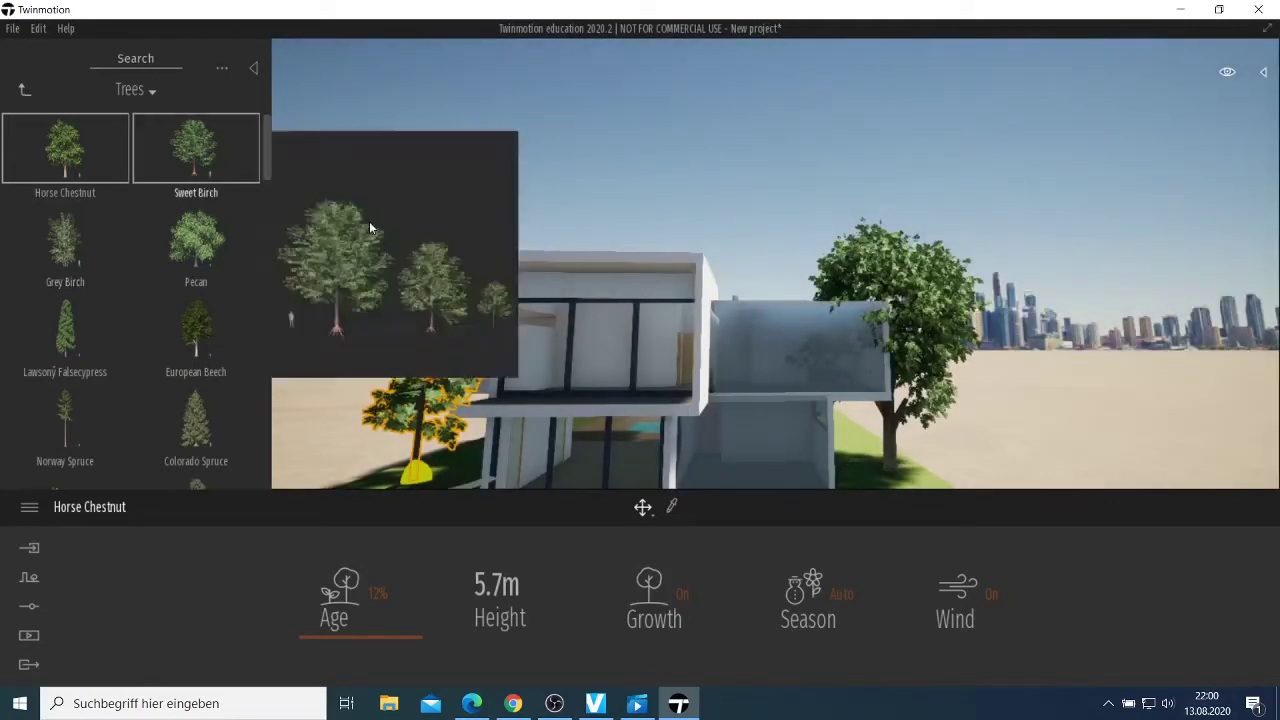
{"action": "right_click_drag", "start_coordinate": [484, 183], "coordinate": [273, 168]}
{"action": "key", "text": "d"}
{"action": "key", "text": "d"}
{"action": "key", "text": "d"}
{"action": "key", "text": "s"}
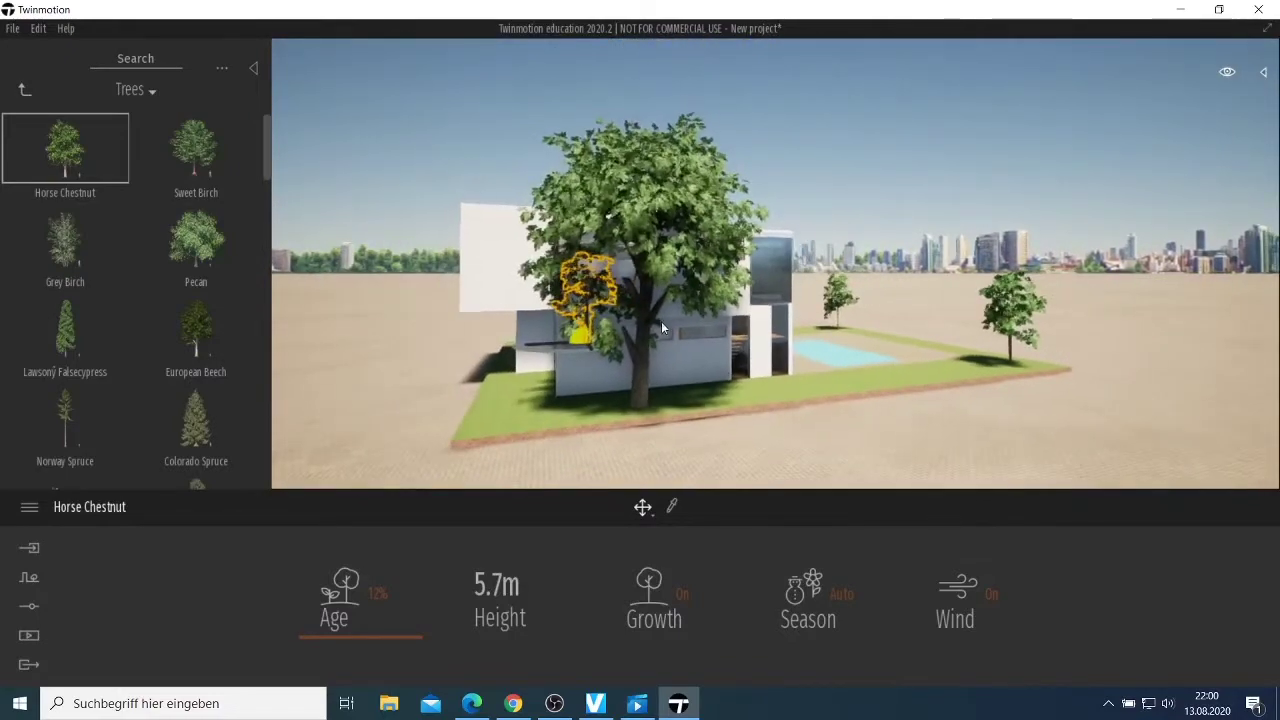
{"action": "left_click", "coordinate": [647, 328]}
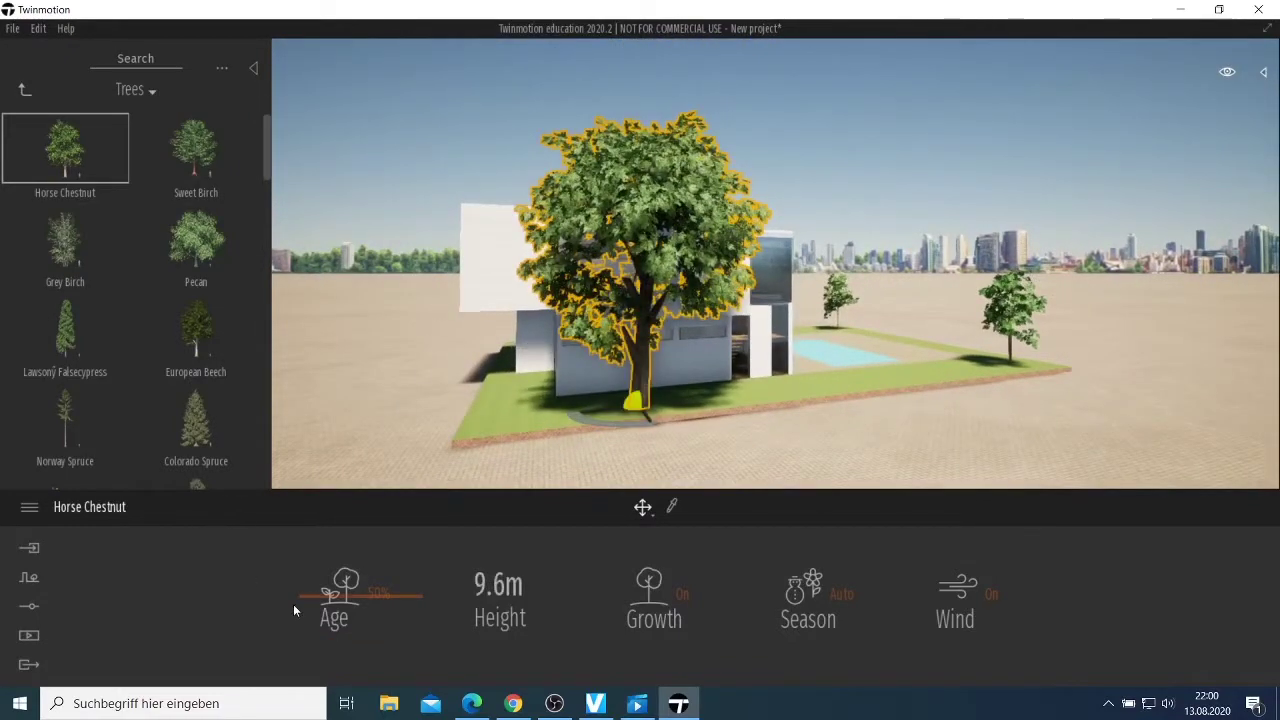
{"action": "left_click_drag", "start_coordinate": [349, 594], "coordinate": [349, 613]}
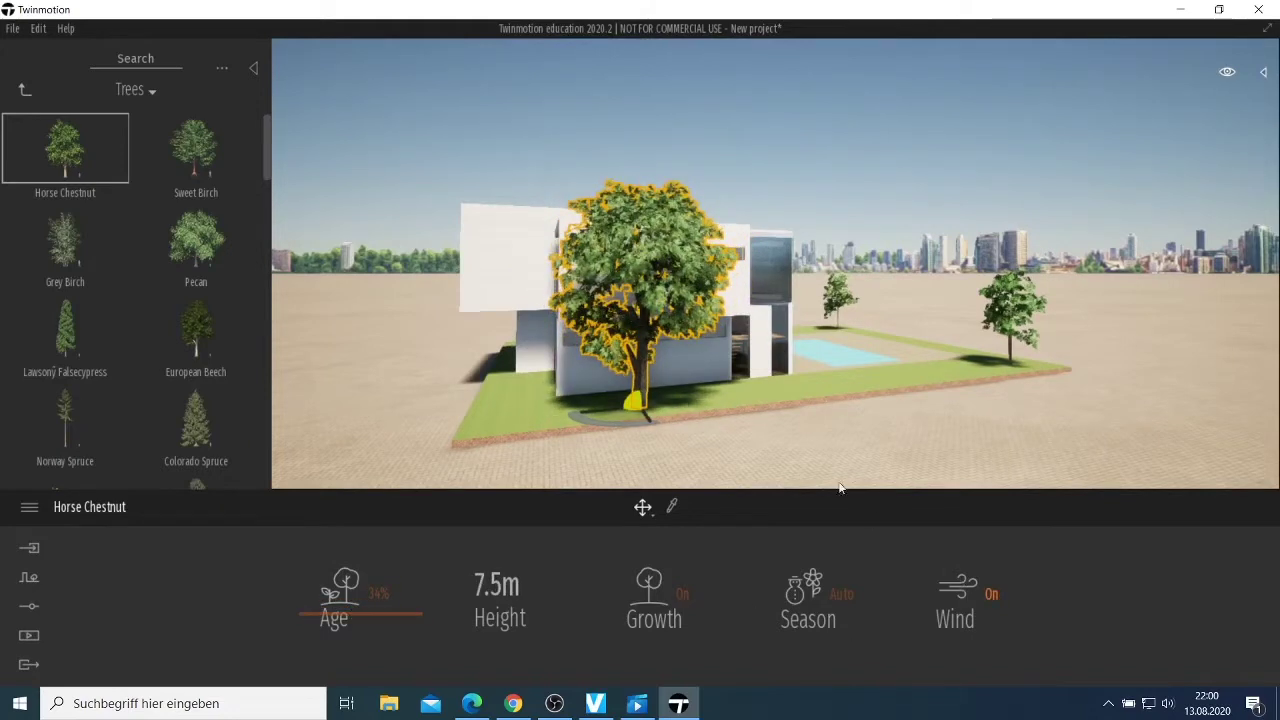
Turn the wind effect of the large Horse Chestnut off and on again, and examine its foliage.
{"action": "left_click", "coordinate": [957, 620]}
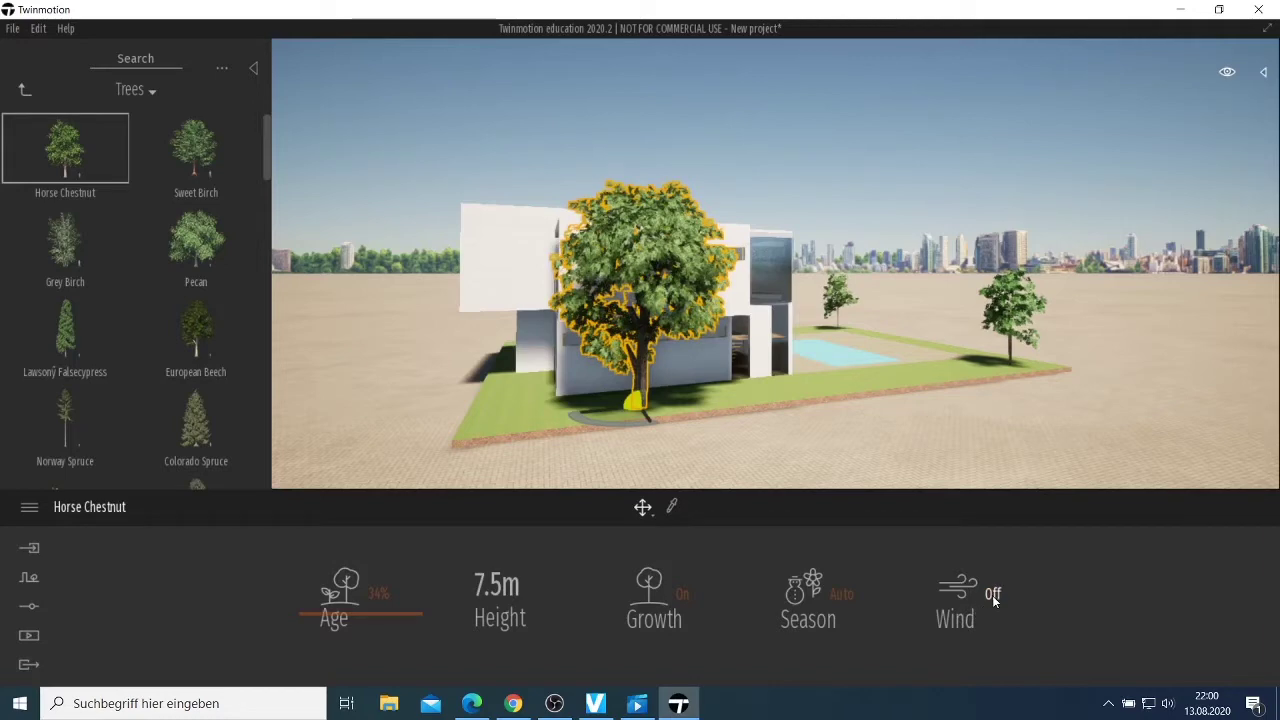
{"action": "left_click", "coordinate": [993, 600]}
{"action": "scroll", "coordinate": [706, 361], "scroll_direction": "up", "scroll_amount": 4}
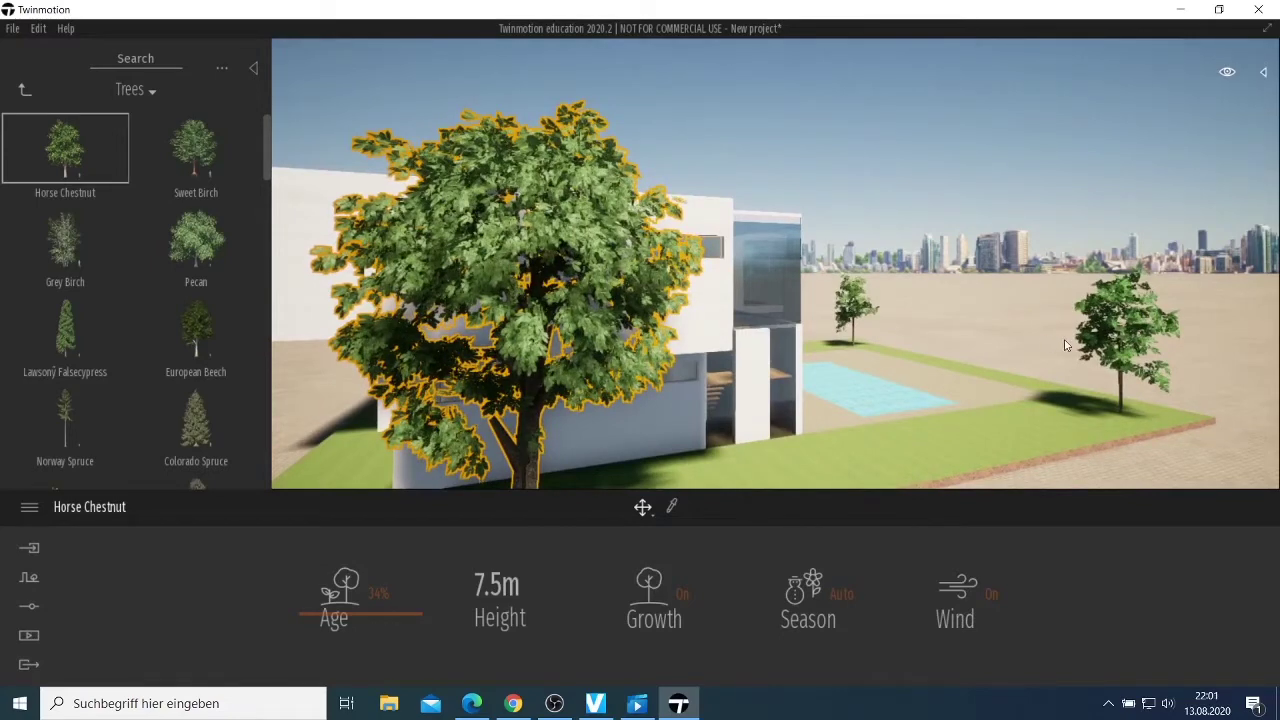
{"action": "scroll", "coordinate": [600, 305], "scroll_direction": "down", "scroll_amount": 5}
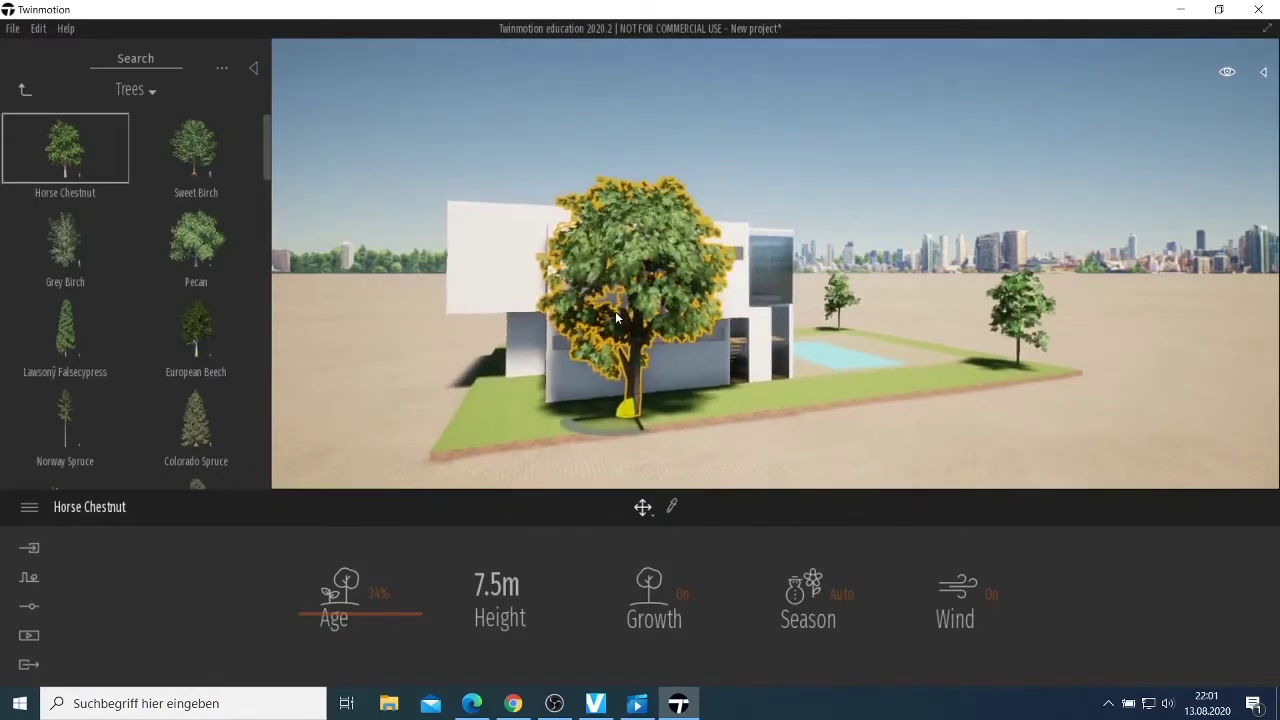
Move the large Horse Chestnut away from the house wall to the nearby outer corner of the lawn.
{"action": "left_click_drag", "start_coordinate": [625, 408], "coordinate": [495, 428]}
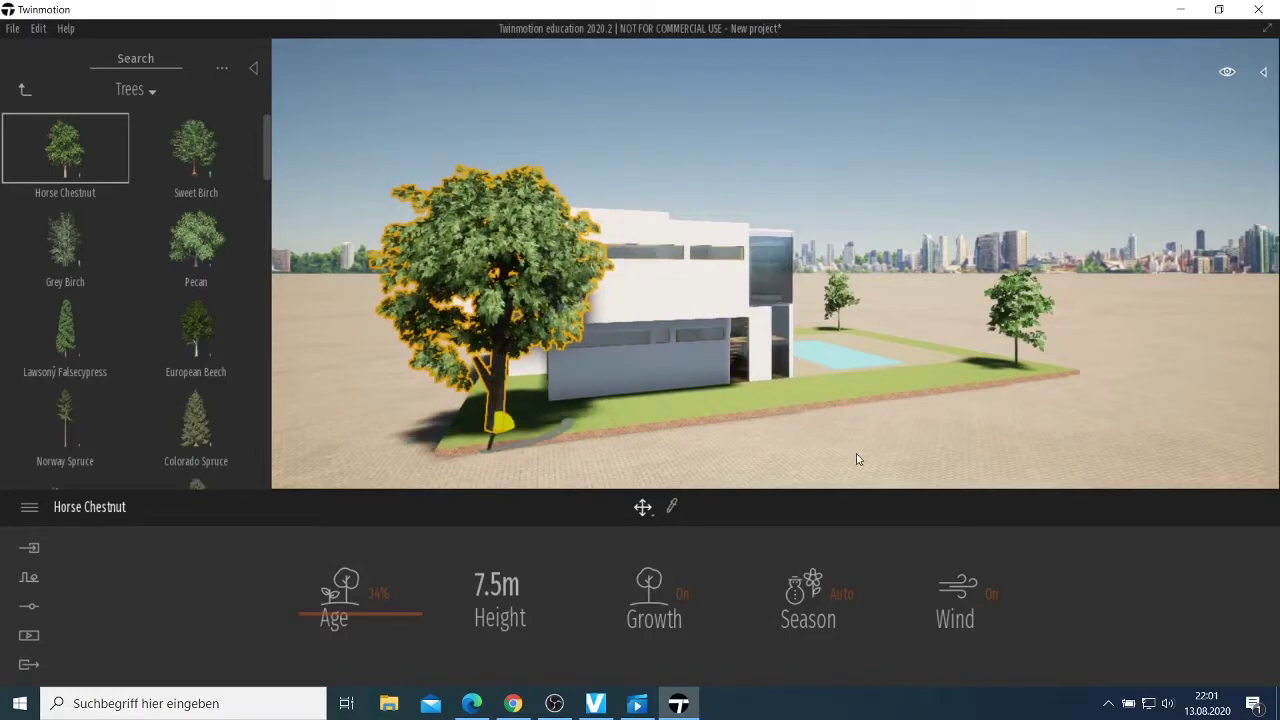
{"action": "right_click_drag", "start_coordinate": [776, 330], "coordinate": [656, 330]}
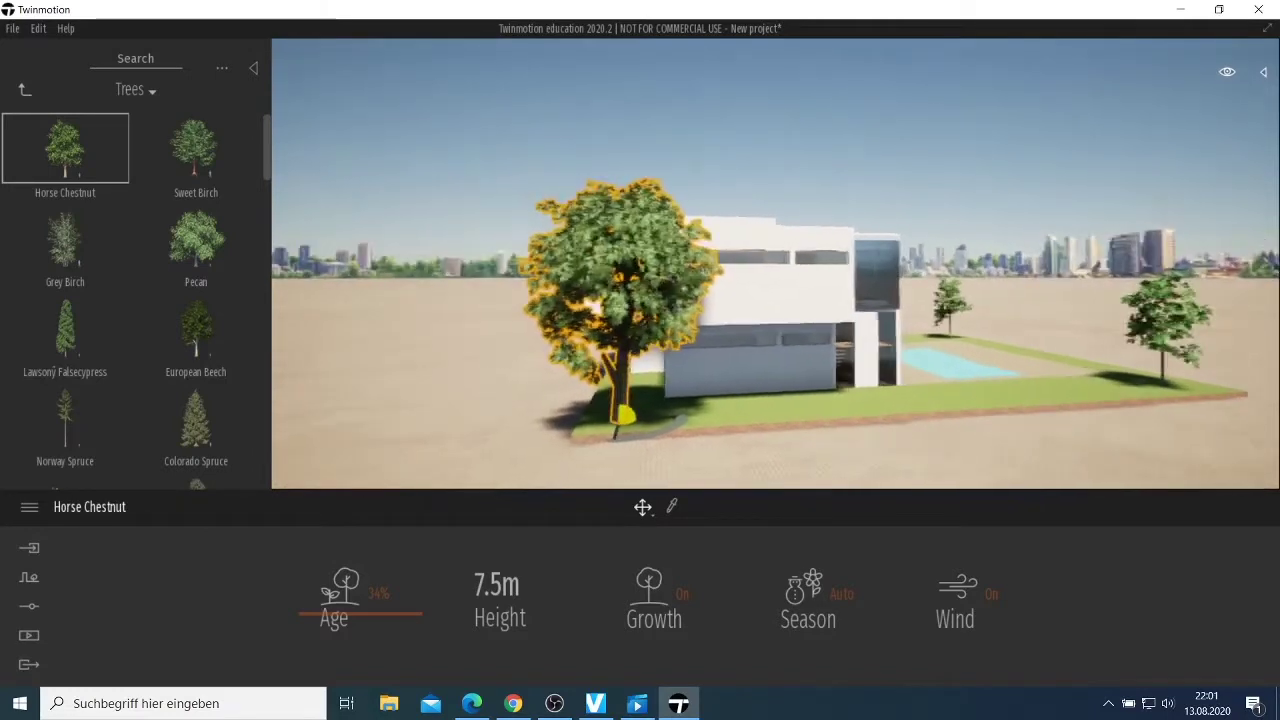
{"action": "key", "text": "d"}
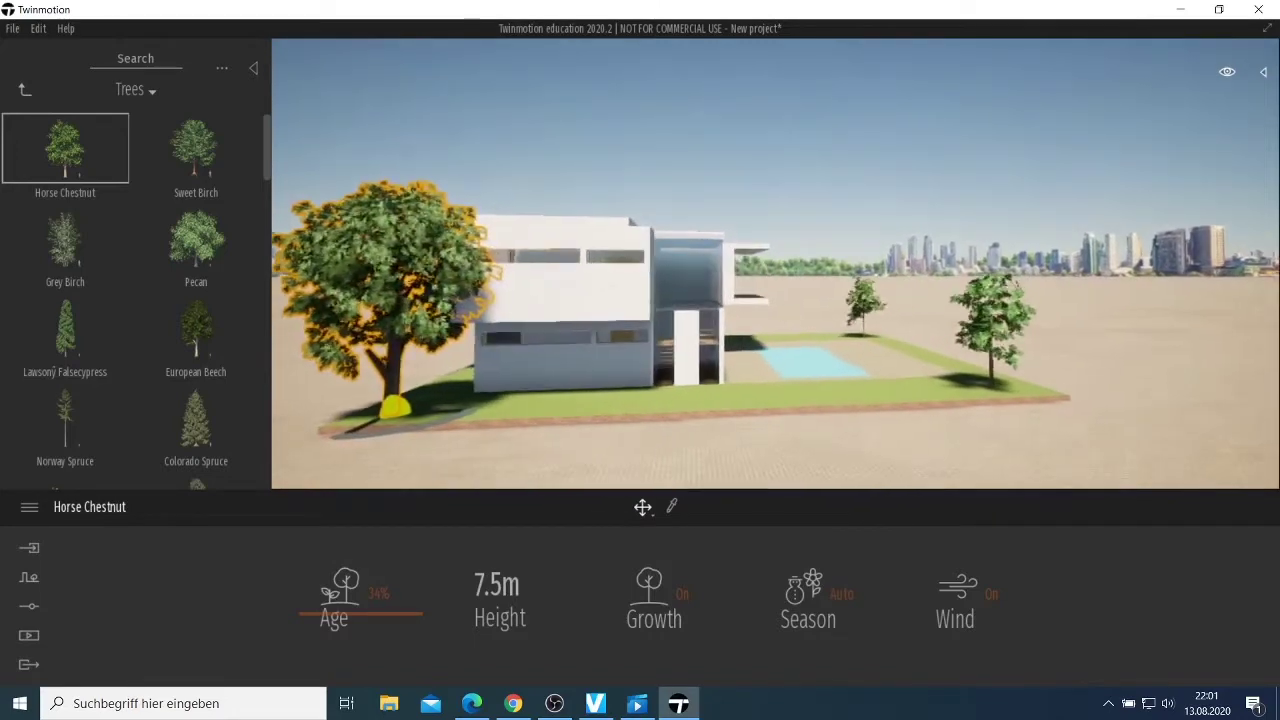
{"action": "scroll", "coordinate": [994, 437], "scroll_direction": "down", "scroll_amount": 1}
{"action": "scroll", "coordinate": [971, 426], "scroll_direction": "up", "scroll_amount": 2}
{"action": "scroll", "coordinate": [969, 423], "scroll_direction": "down", "scroll_amount": 3}
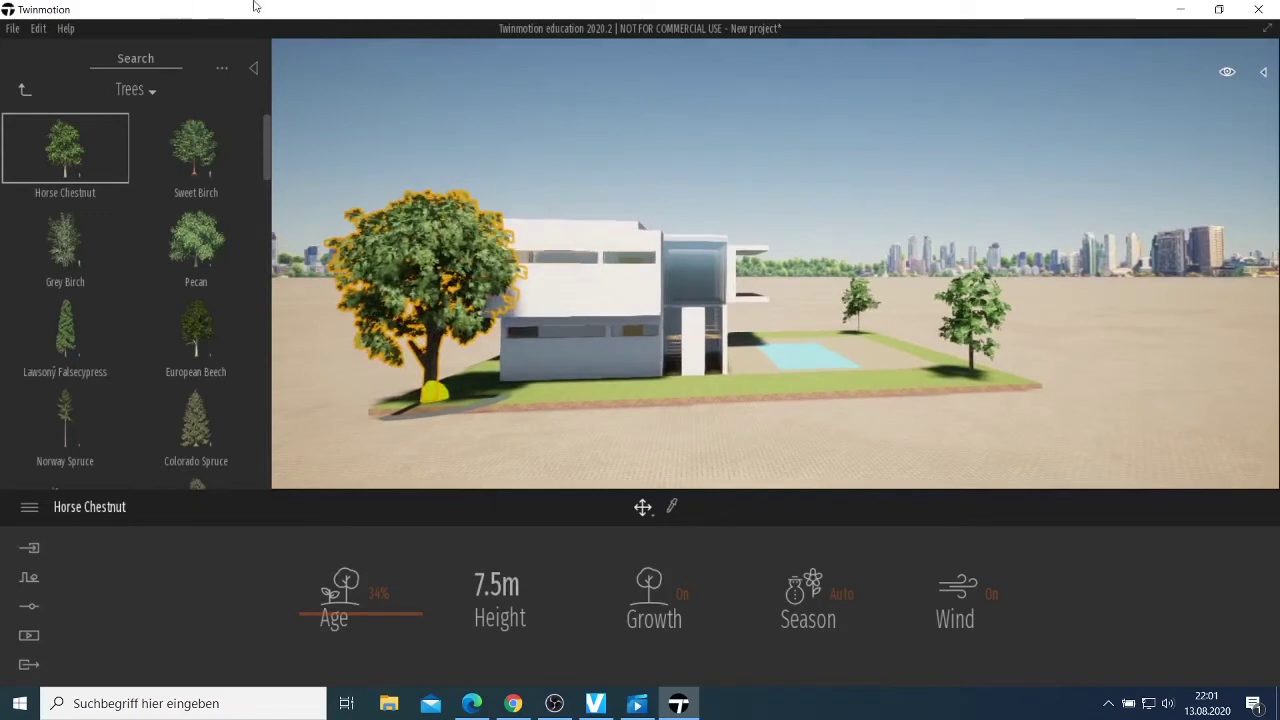
{"action": "left_click", "coordinate": [12, 28]}
{"action": "mouse_move", "coordinate": [38, 28]}
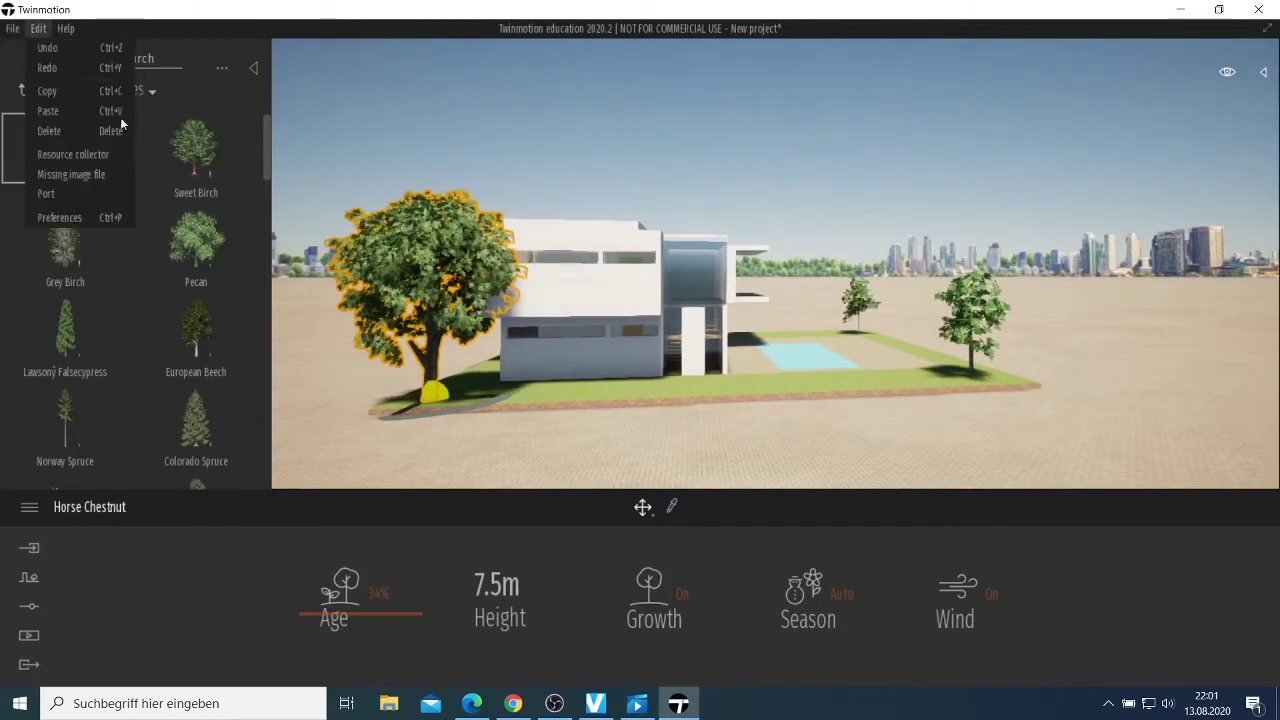
{"action": "left_click", "coordinate": [215, 98]}
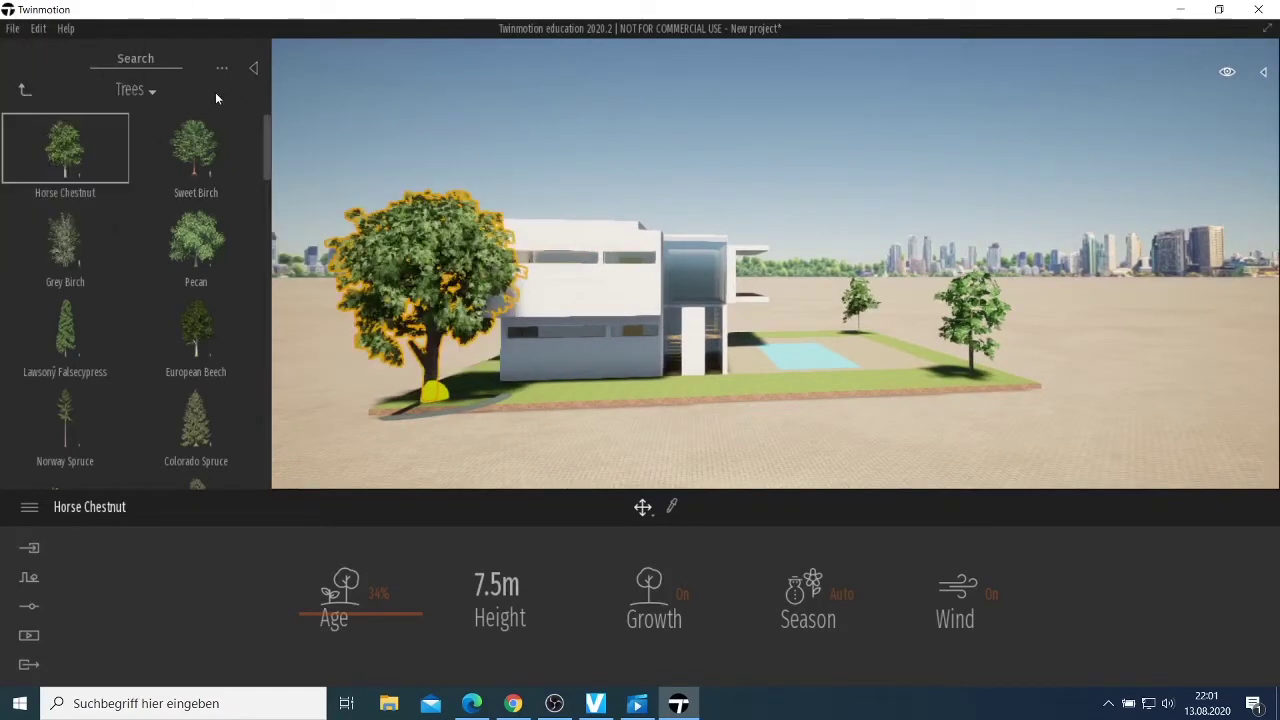
Find Dry Grass 01 among the grasses and flowers and place a patch on the lawn beside the large Horse Chestnut.
{"action": "left_click", "coordinate": [23, 91]}
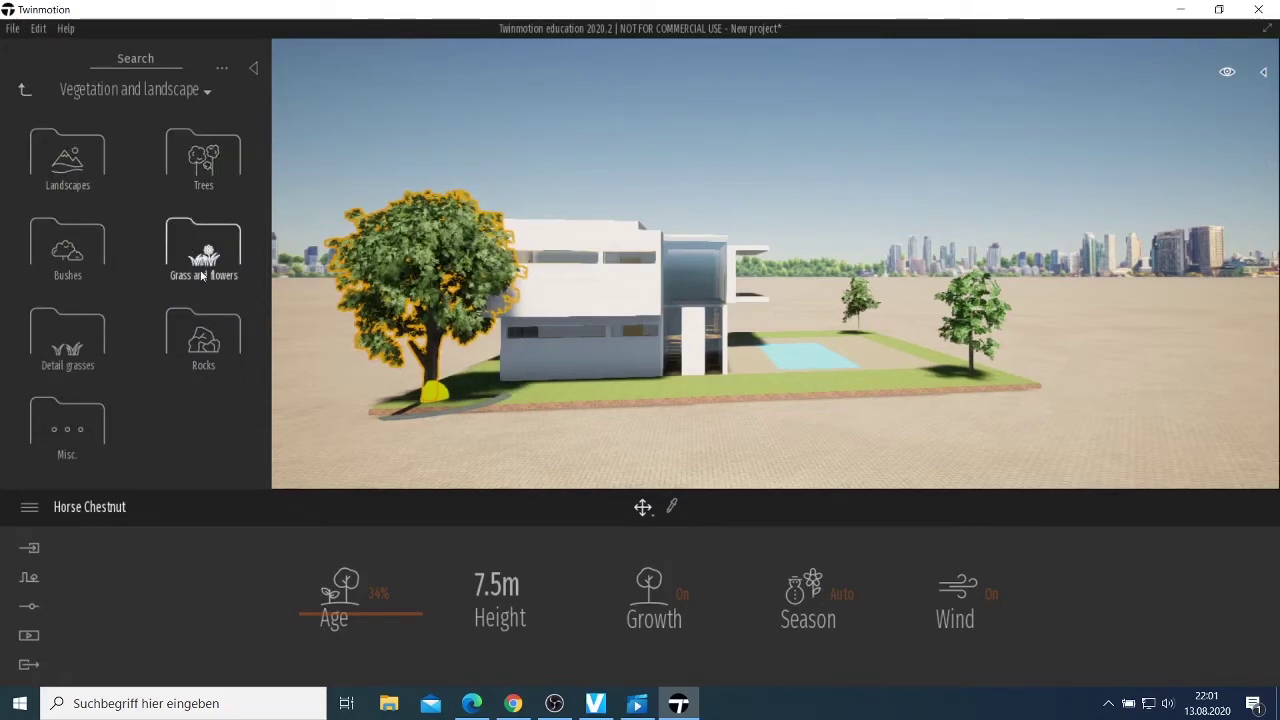
{"action": "left_click", "coordinate": [205, 262]}
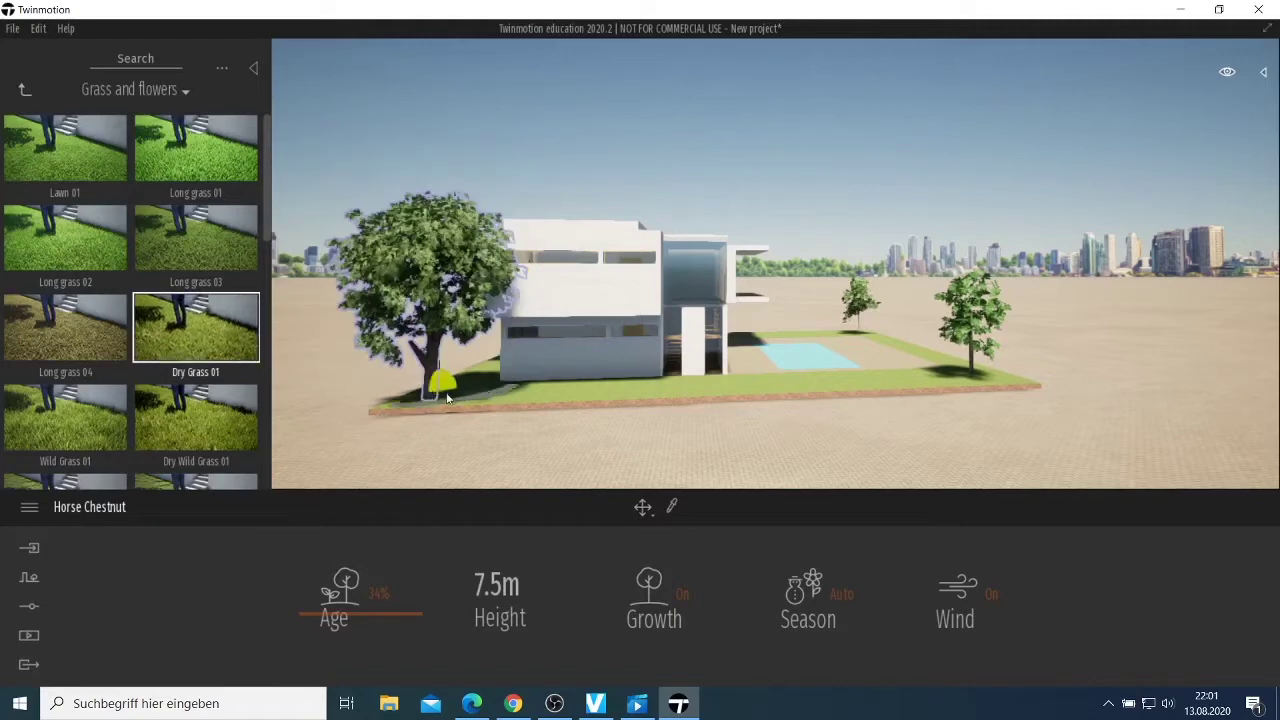
{"action": "scroll", "coordinate": [198, 351], "scroll_direction": "down", "scroll_amount": 3}
{"action": "left_click_drag", "start_coordinate": [208, 295], "coordinate": [502, 438]}
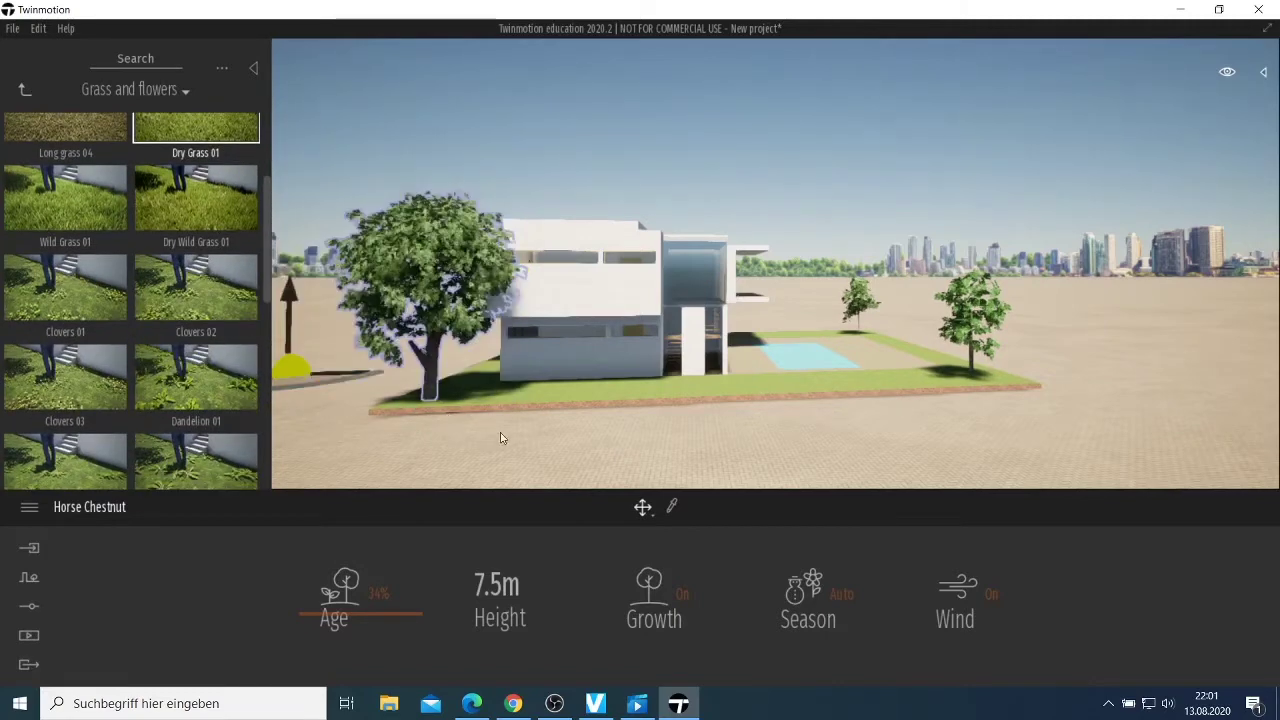
{"action": "left_click", "coordinate": [531, 395]}
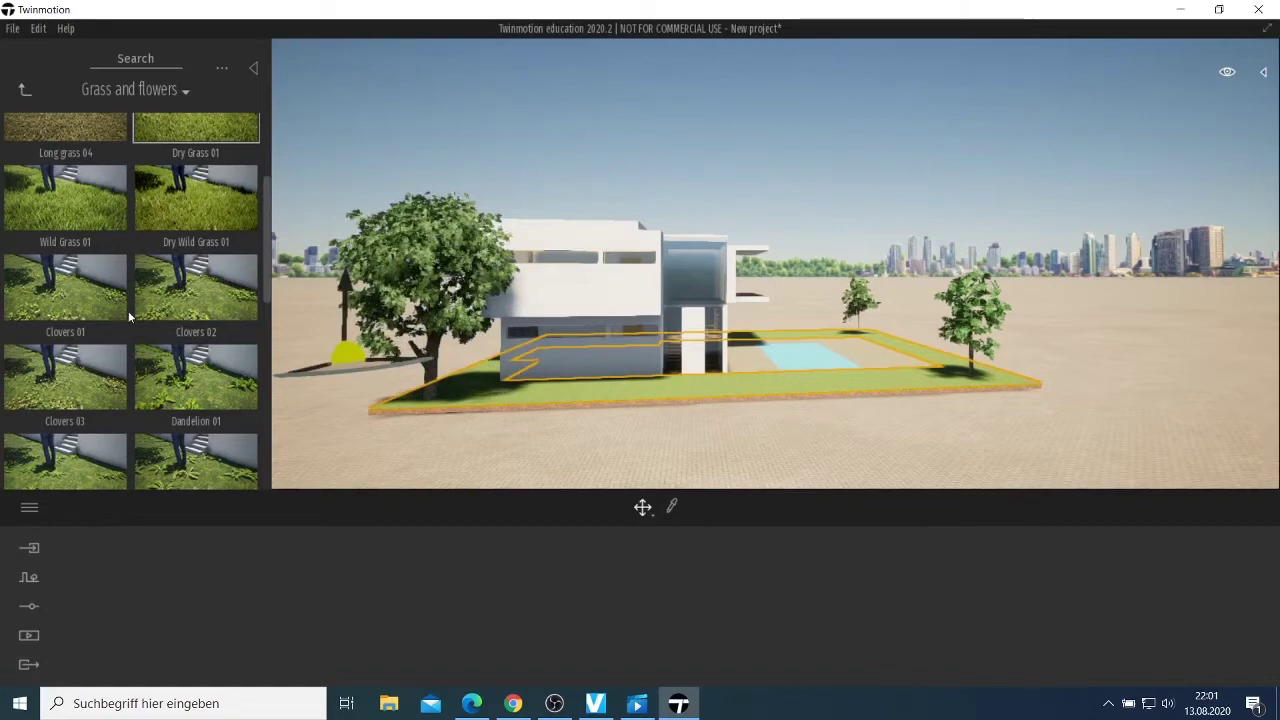
{"action": "mouse_move", "coordinate": [163, 209]}
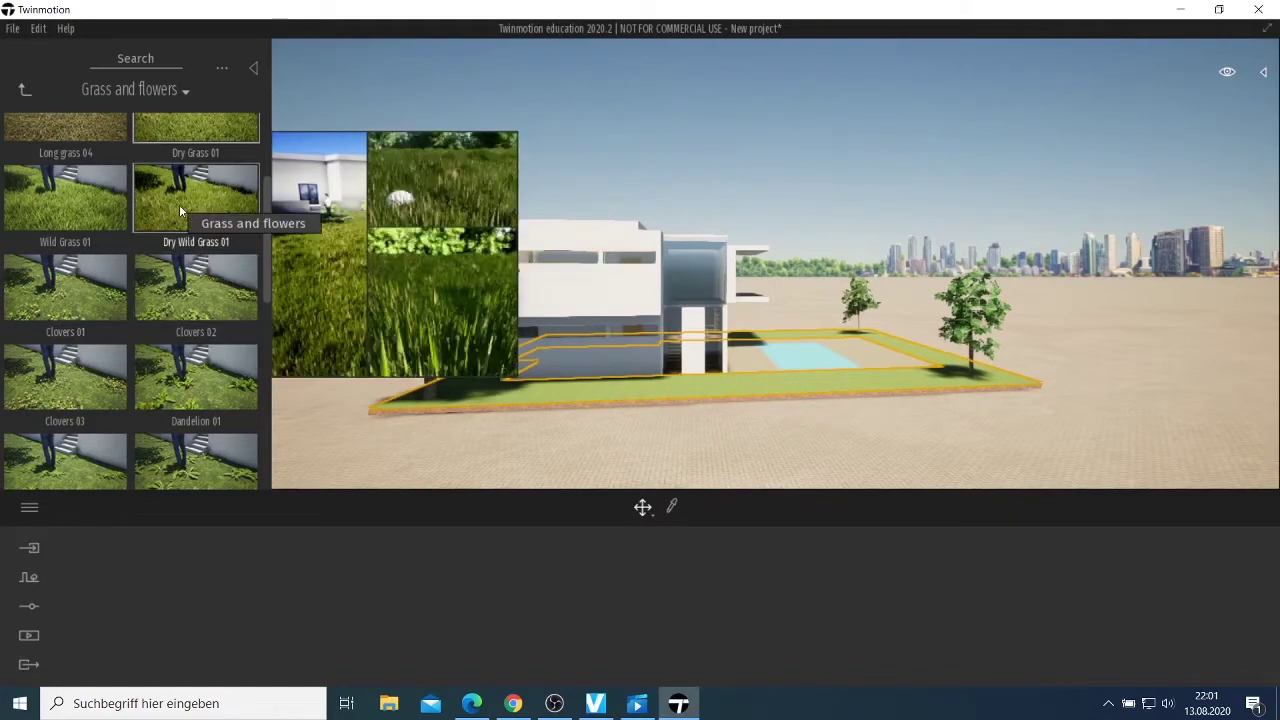
{"action": "scroll", "coordinate": [129, 323], "scroll_direction": "up", "scroll_amount": 2}
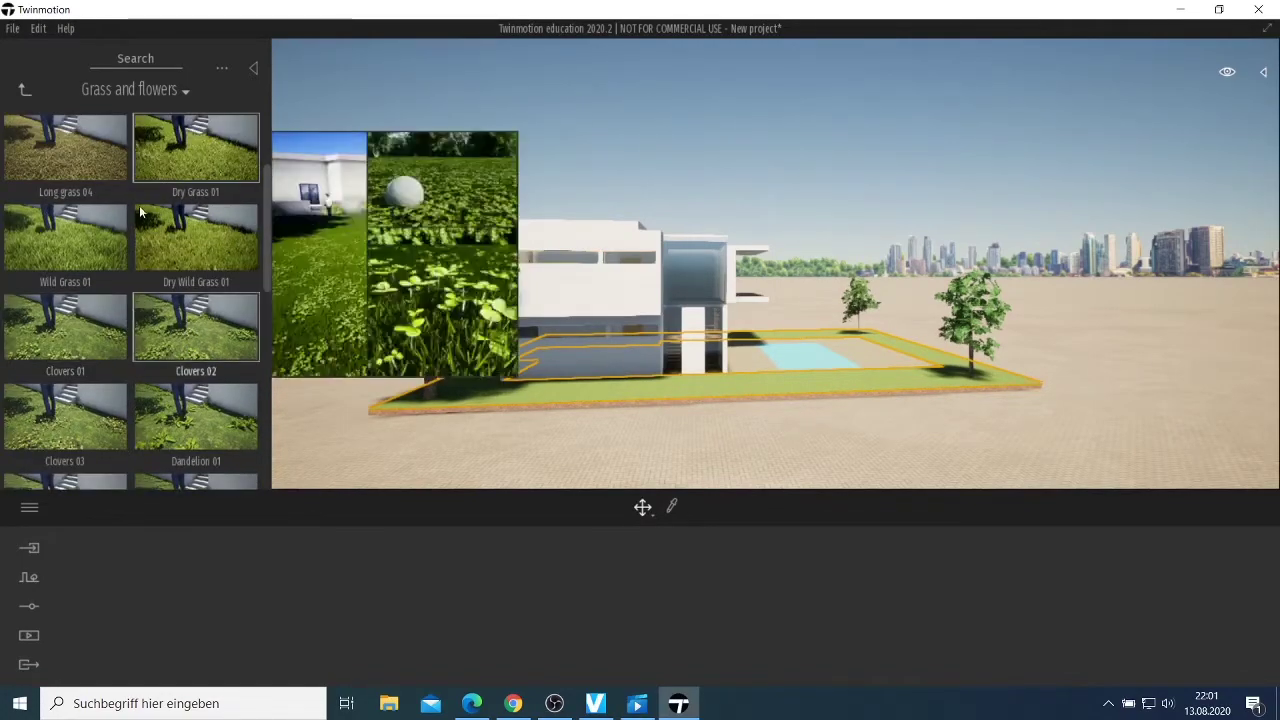
{"action": "left_click", "coordinate": [193, 165]}
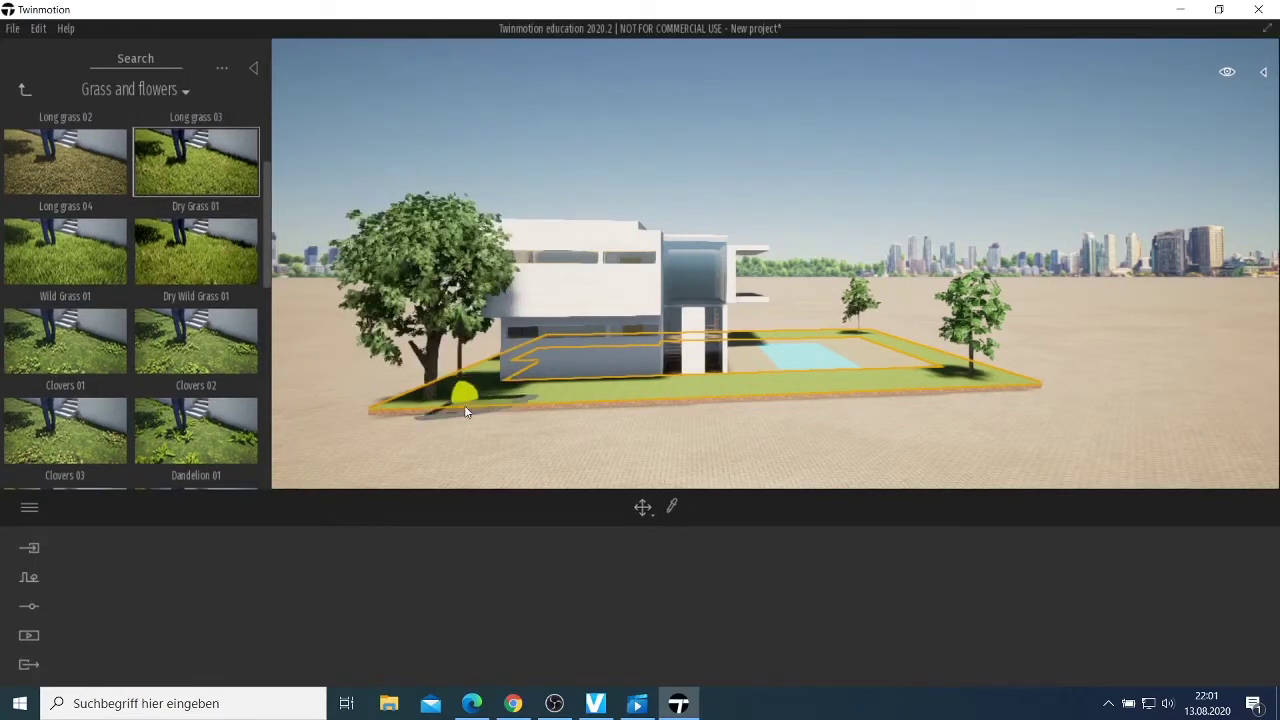
{"action": "left_click", "coordinate": [474, 390]}
Place a patch of Dry Wild Grass 01 on the front lawn before the house wall.
{"action": "scroll", "coordinate": [579, 409], "scroll_direction": "up", "scroll_amount": 5}
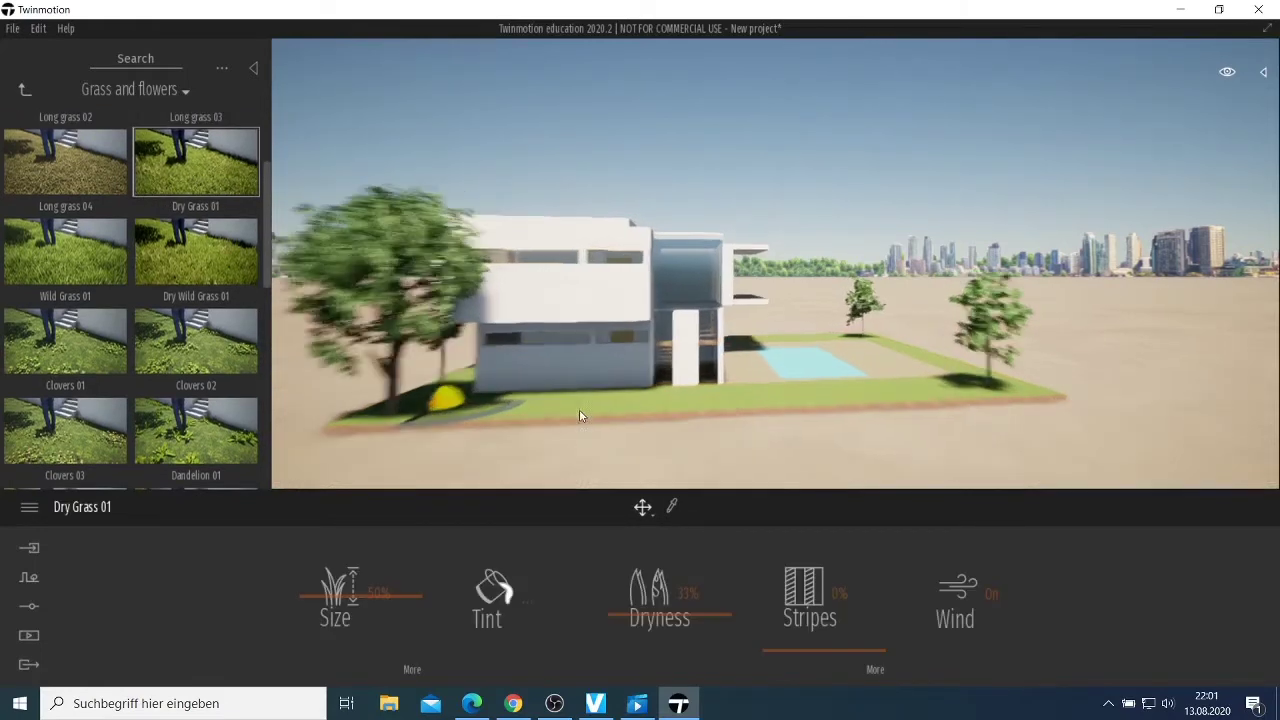
{"action": "scroll", "coordinate": [644, 451], "scroll_direction": "down", "scroll_amount": 5}
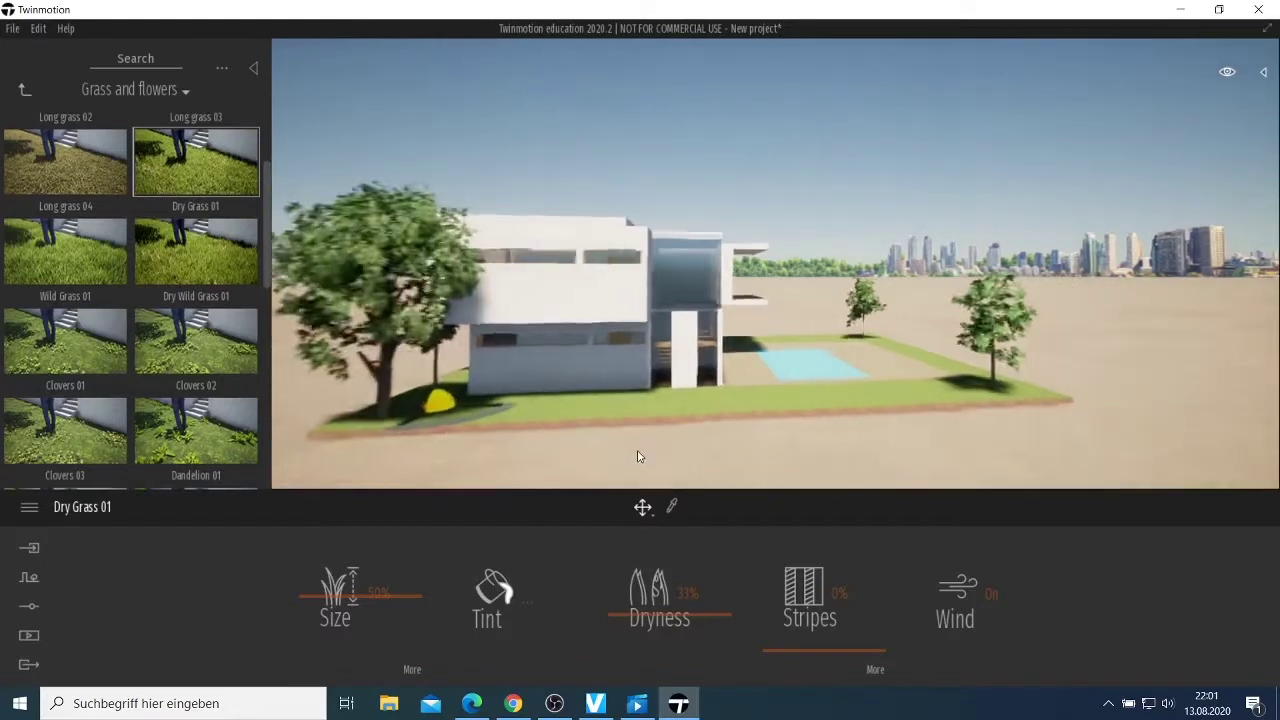
{"action": "right_click_drag", "start_coordinate": [637, 458], "coordinate": [604, 523]}
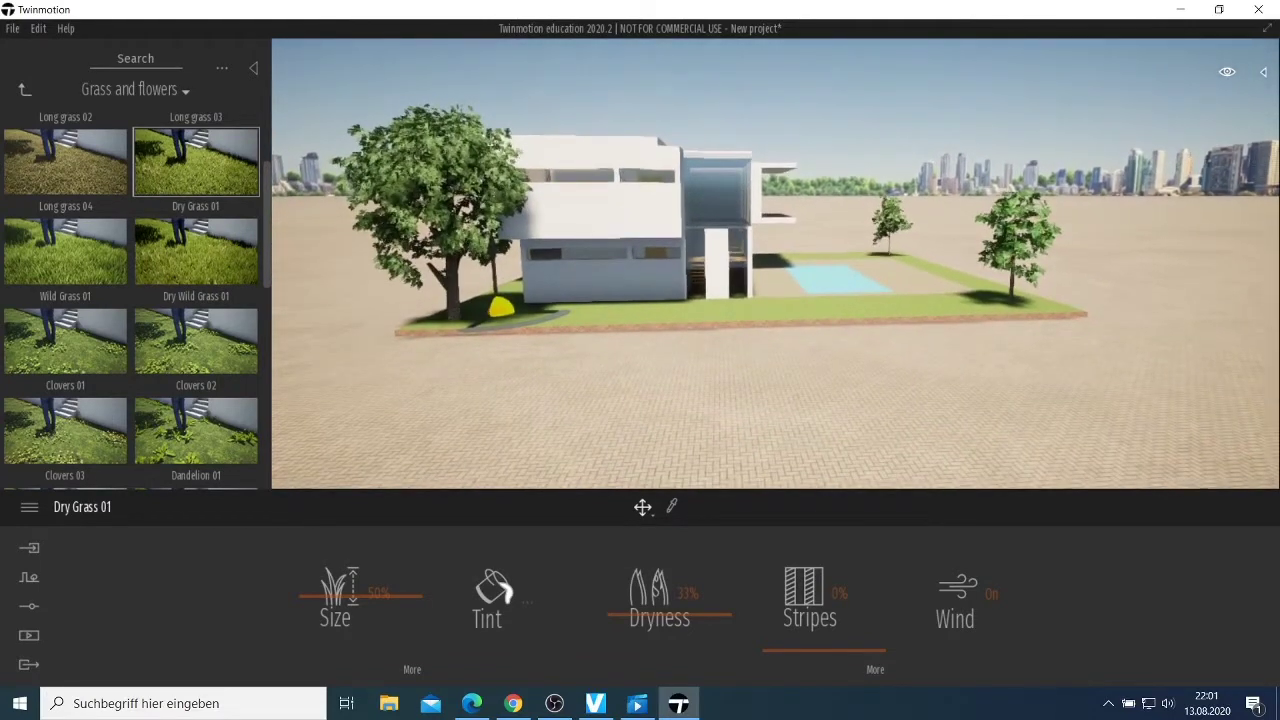
{"action": "scroll", "coordinate": [637, 428], "scroll_direction": "up", "scroll_amount": 5}
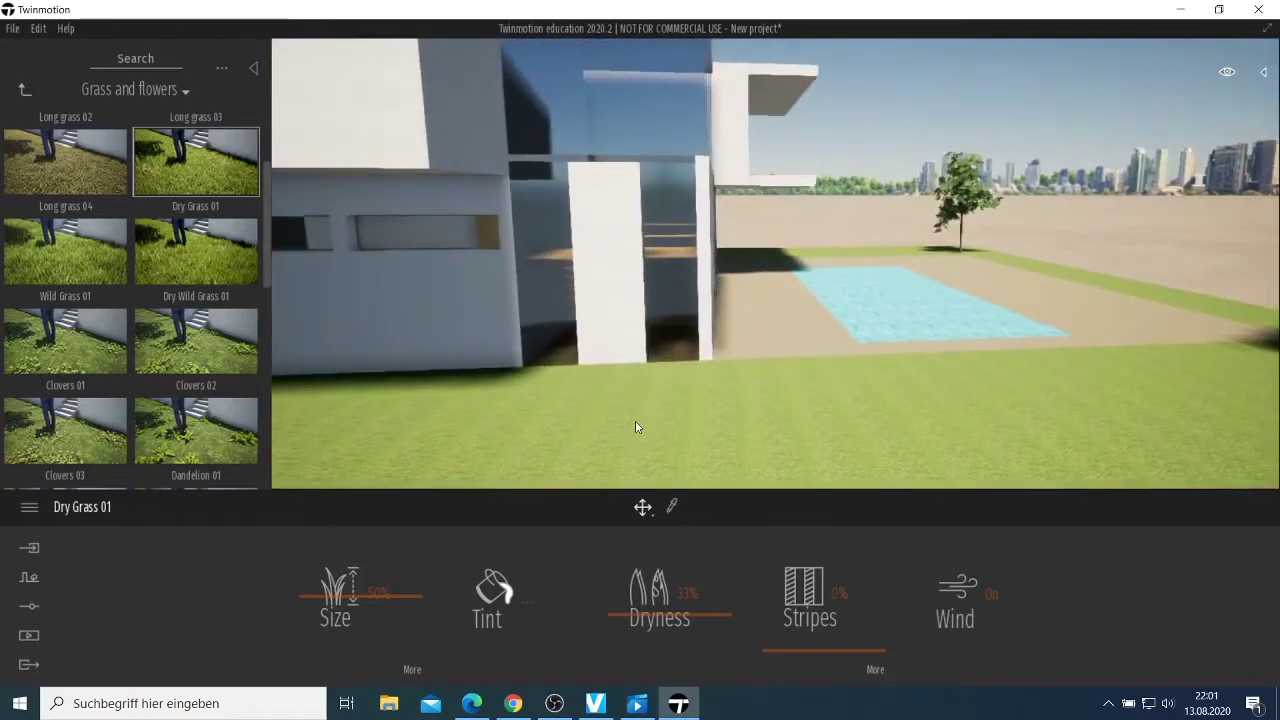
{"action": "scroll", "coordinate": [636, 427], "scroll_direction": "down", "scroll_amount": 5}
{"action": "mouse_move", "coordinate": [134, 286]}
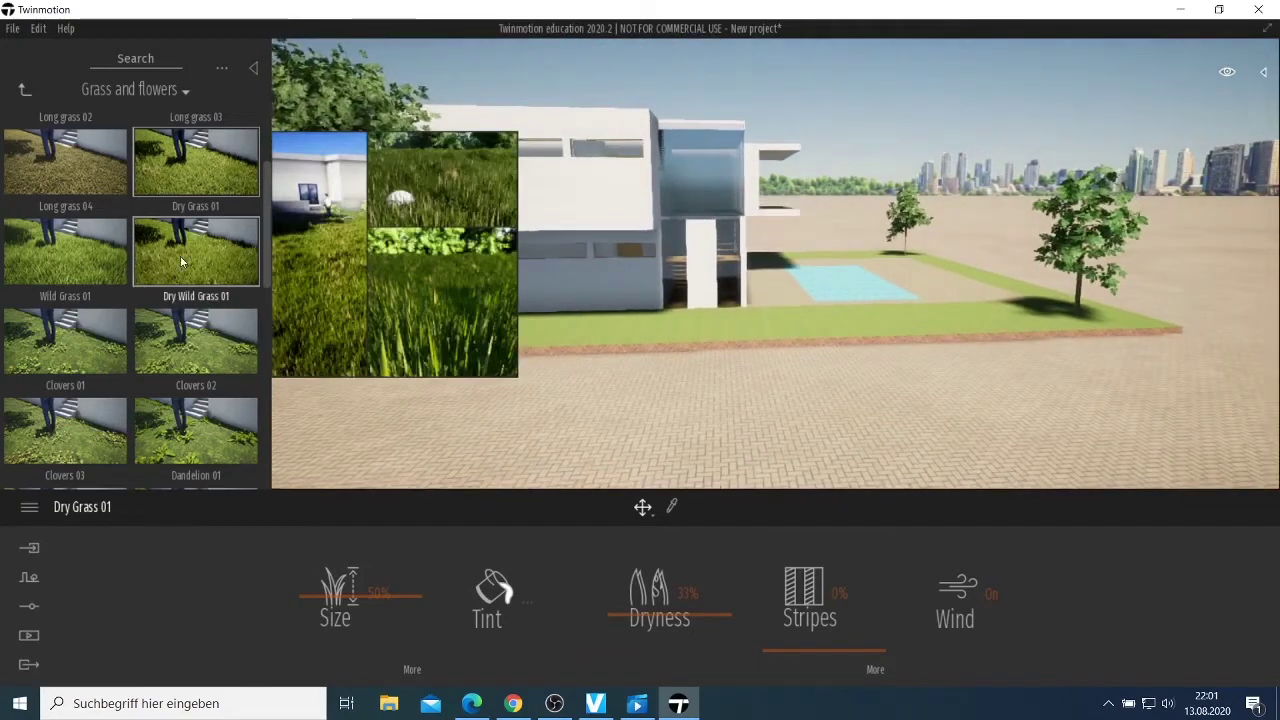
{"action": "left_click_drag", "start_coordinate": [186, 255], "coordinate": [532, 337]}
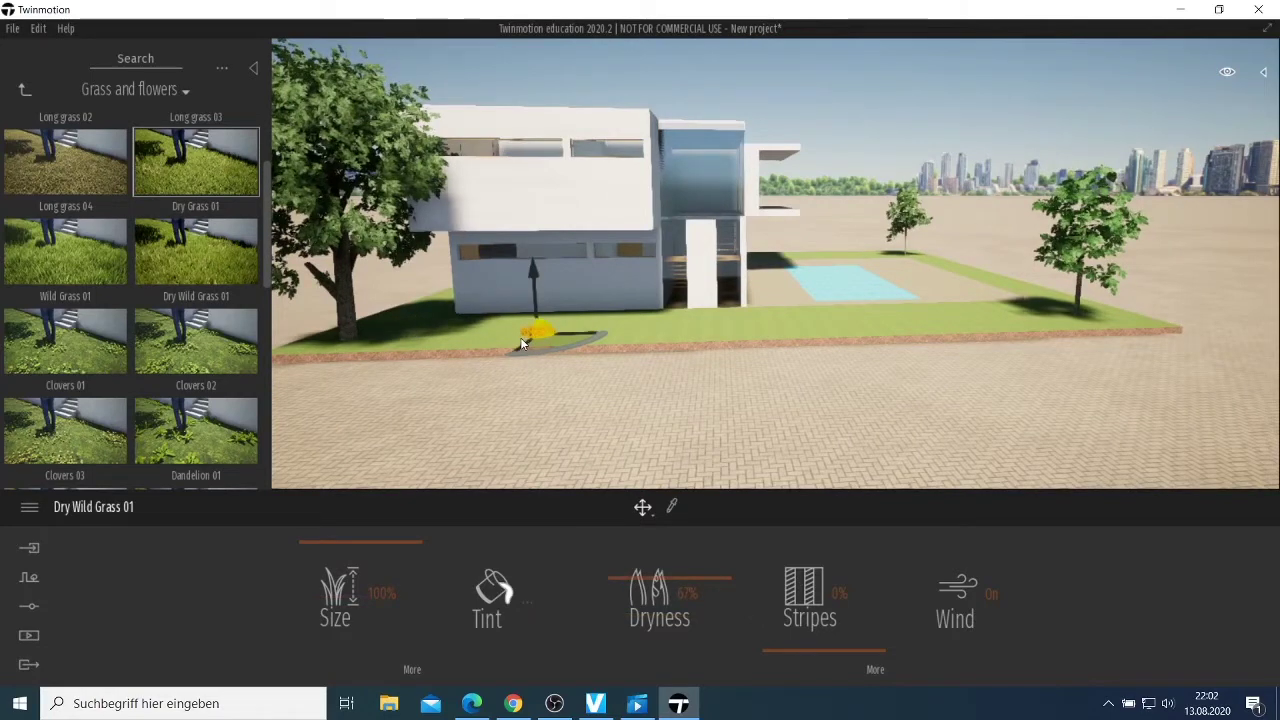
{"action": "left_click", "coordinate": [505, 332]}
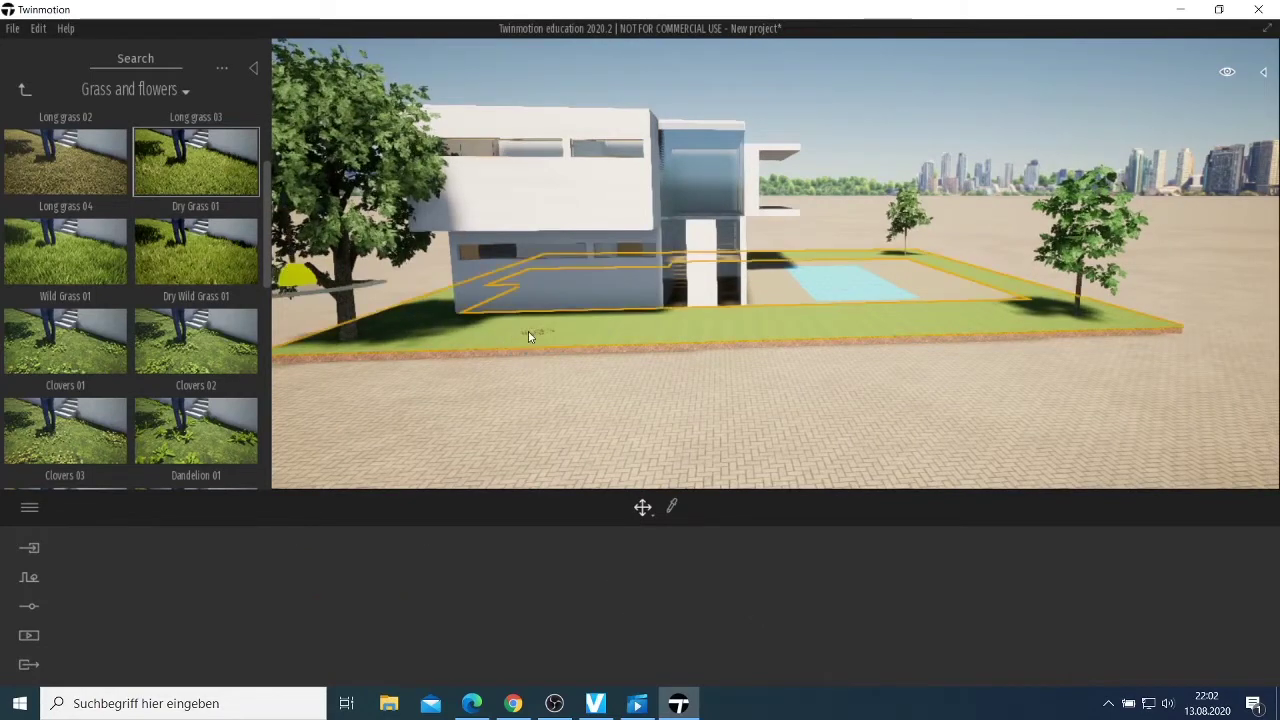
Place a second Dry Wild Grass 01 patch closer to the large tree, with Stripes at 23% and Size at 78%.
{"action": "left_click_drag", "start_coordinate": [187, 278], "coordinate": [451, 338]}
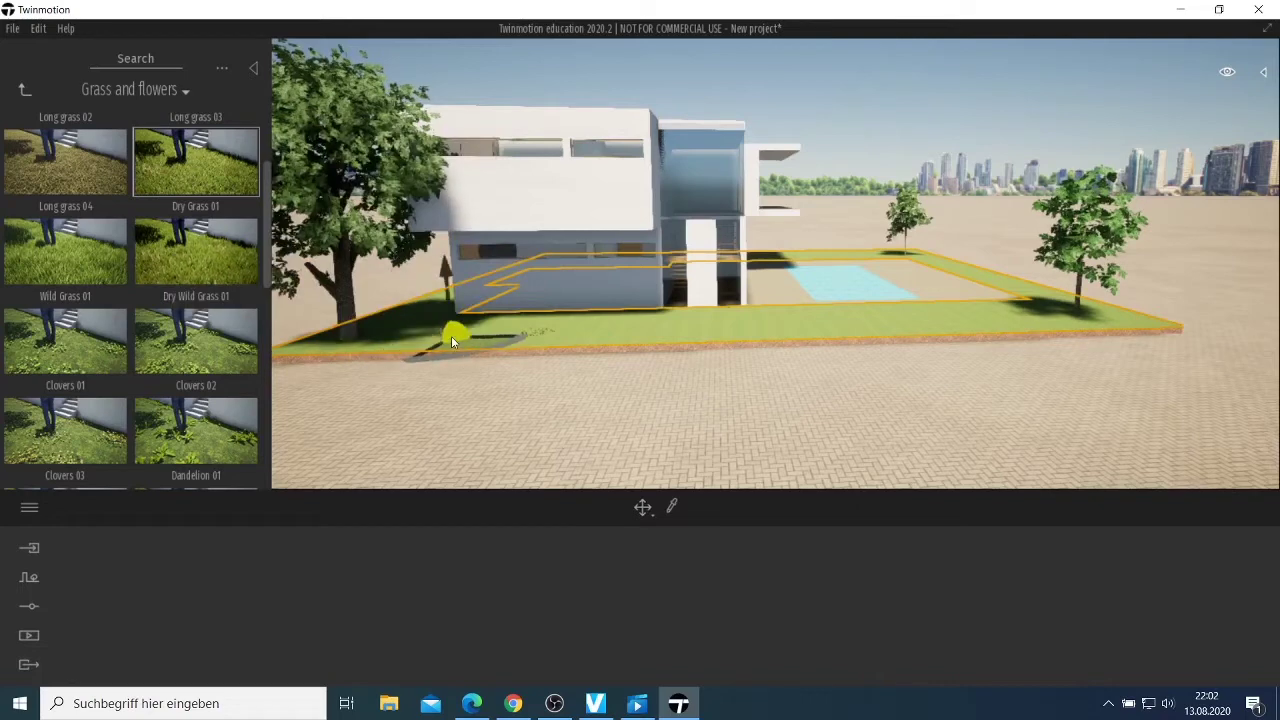
{"action": "left_click", "coordinate": [464, 353]}
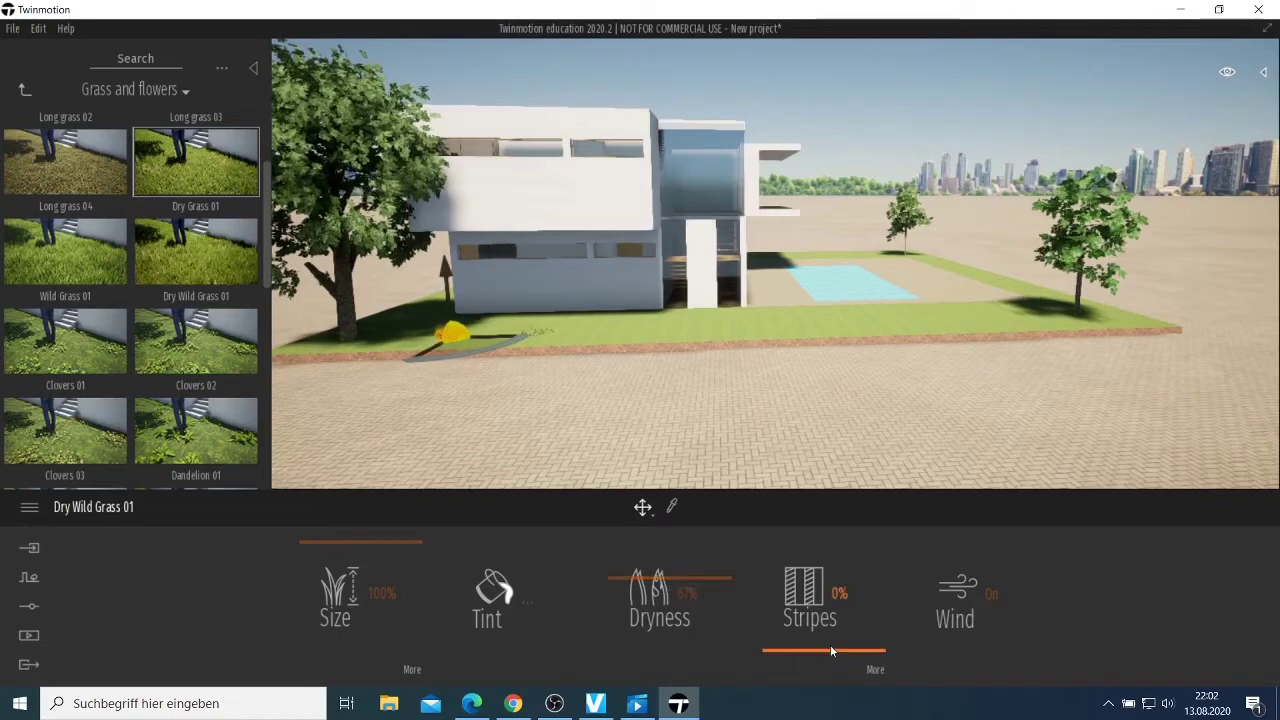
{"action": "left_click_drag", "start_coordinate": [825, 645], "coordinate": [823, 625]}
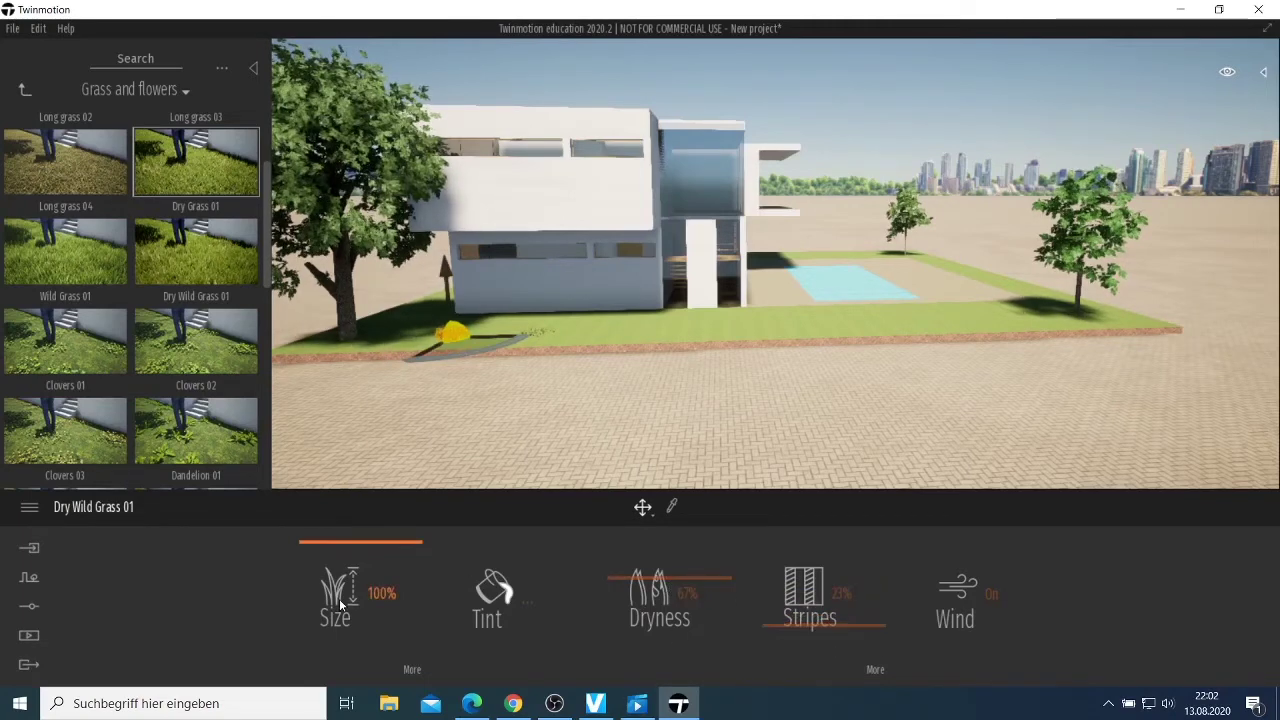
{"action": "left_click_drag", "start_coordinate": [364, 546], "coordinate": [358, 562]}
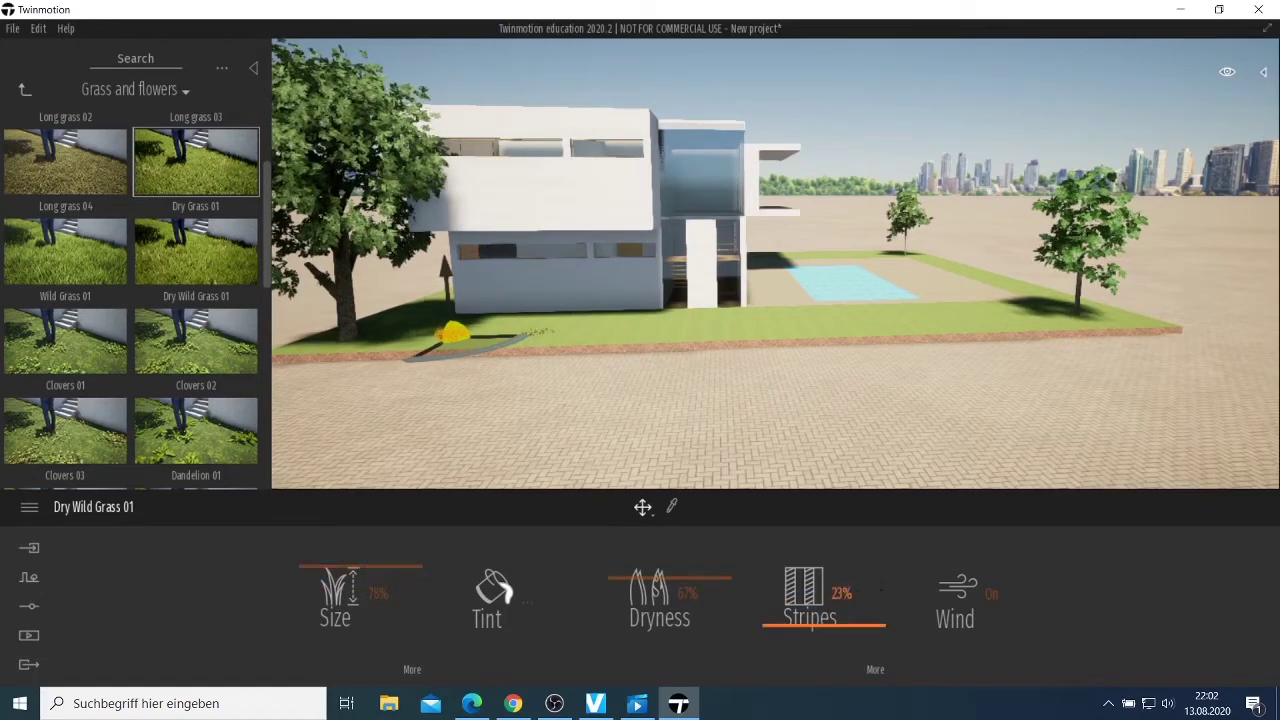
Delete both Dry Wild Grass 01 patches from the front lawn.
{"action": "left_click", "coordinate": [436, 331]}
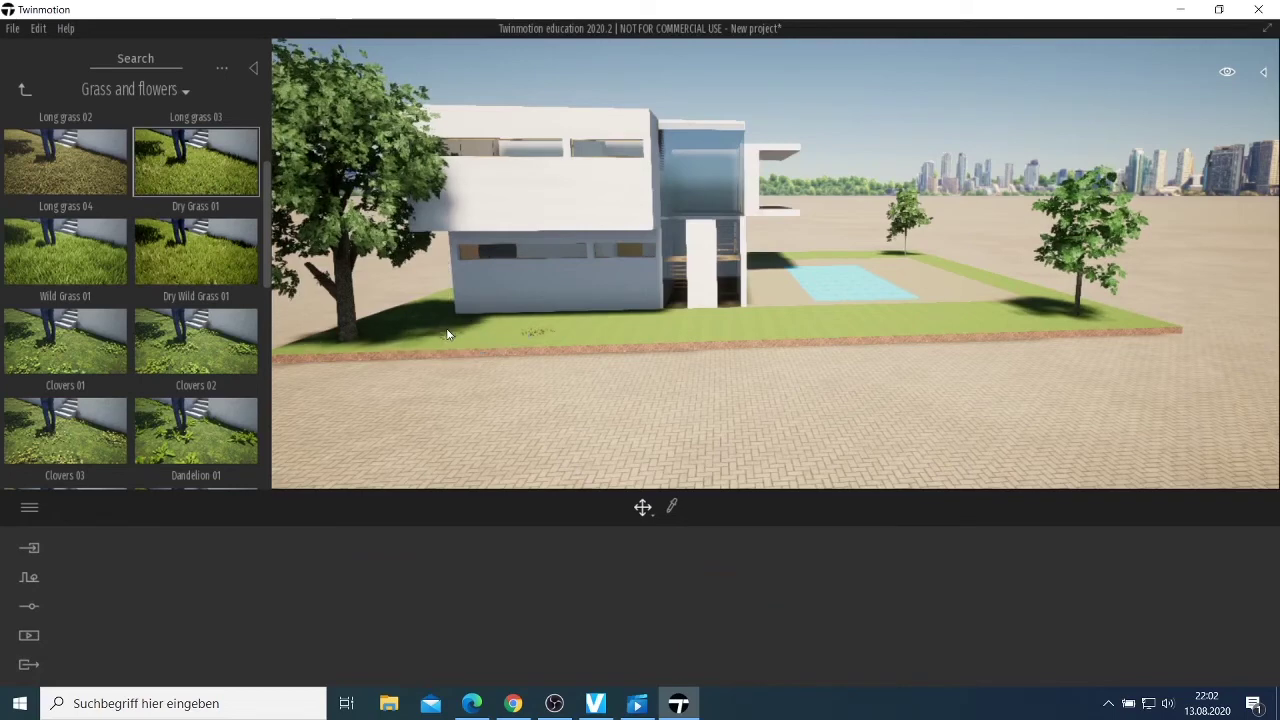
{"action": "left_click", "coordinate": [525, 340]}
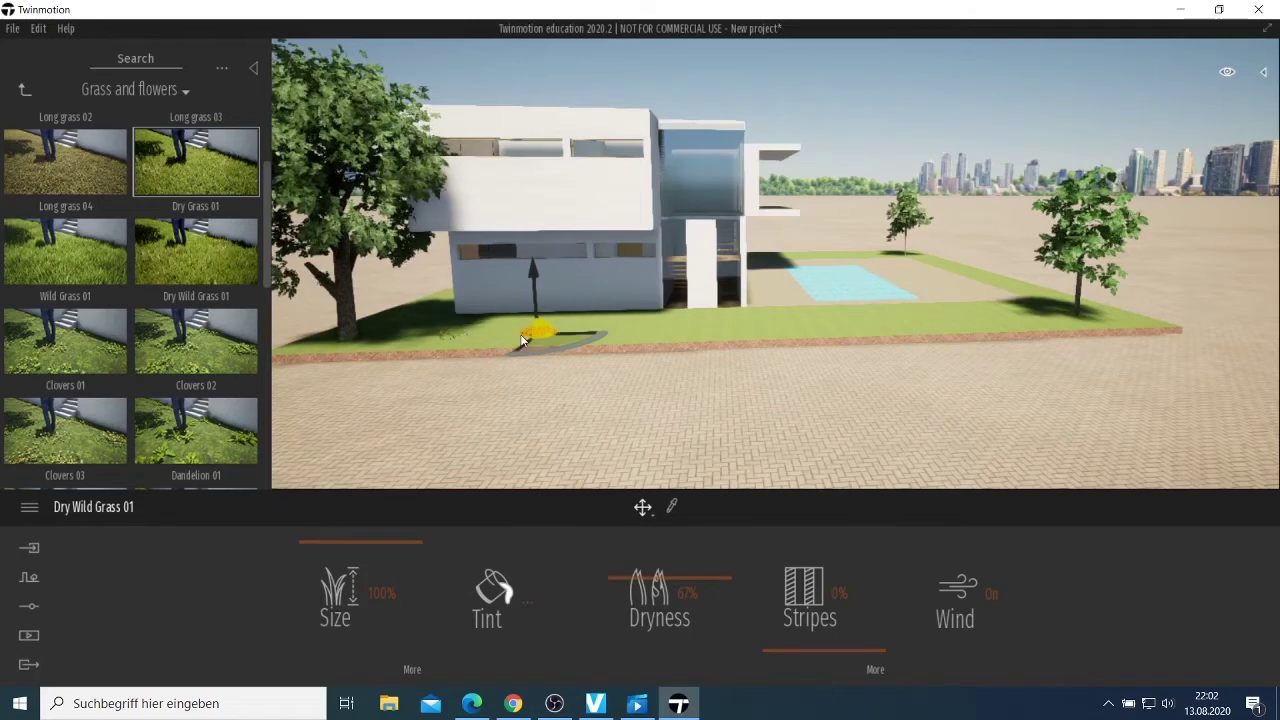
{"action": "right_click_drag", "start_coordinate": [521, 340], "coordinate": [528, 335]}
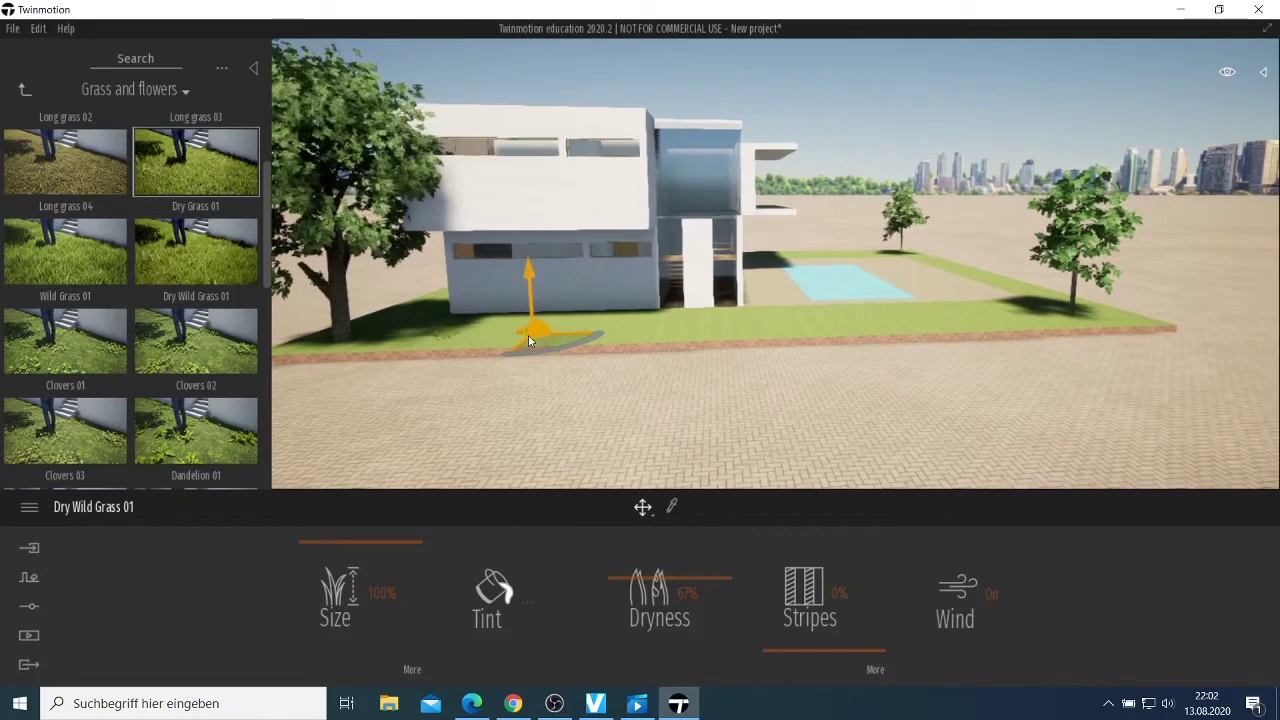
{"action": "left_click", "coordinate": [38, 30]}
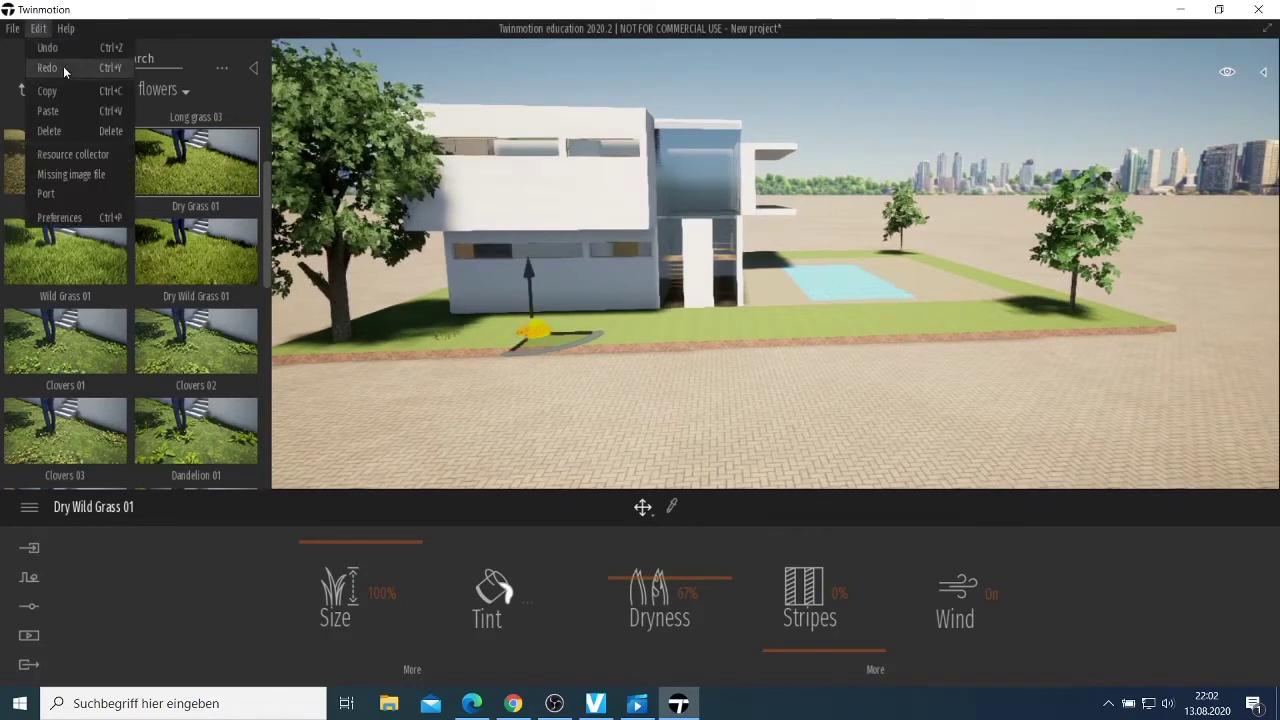
{"action": "left_click", "coordinate": [50, 128]}
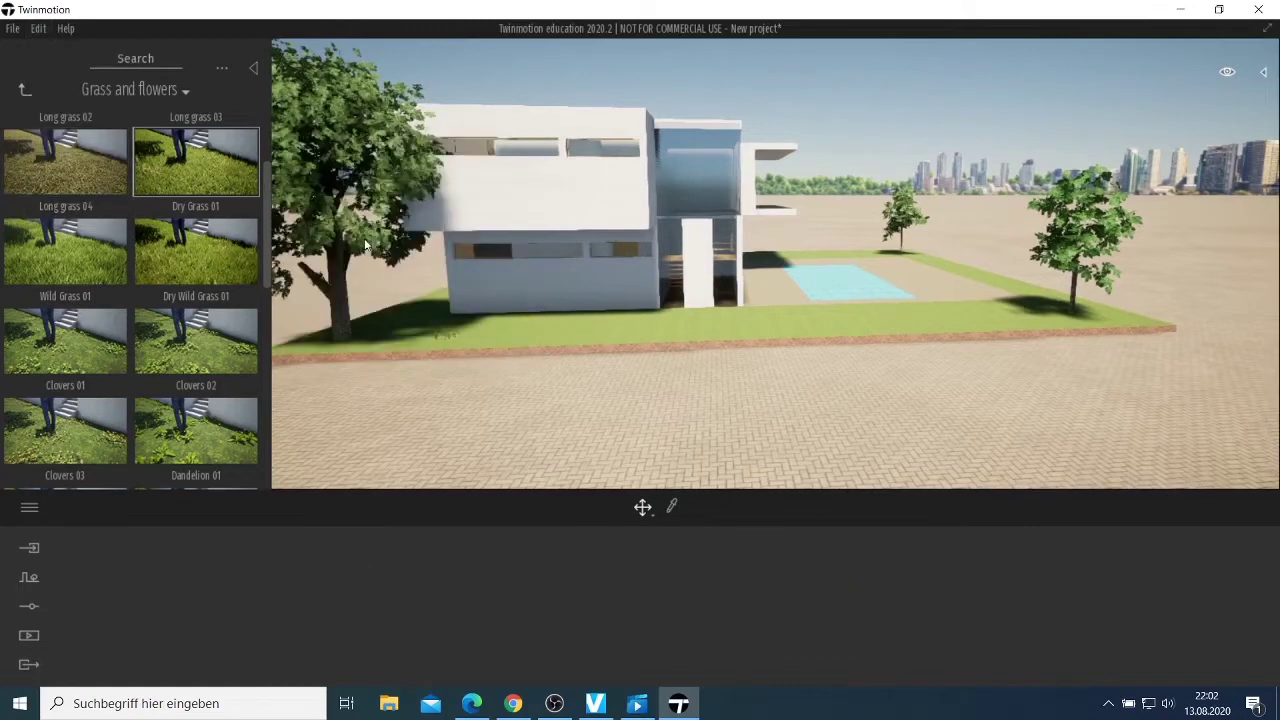
{"action": "left_click", "coordinate": [444, 335]}
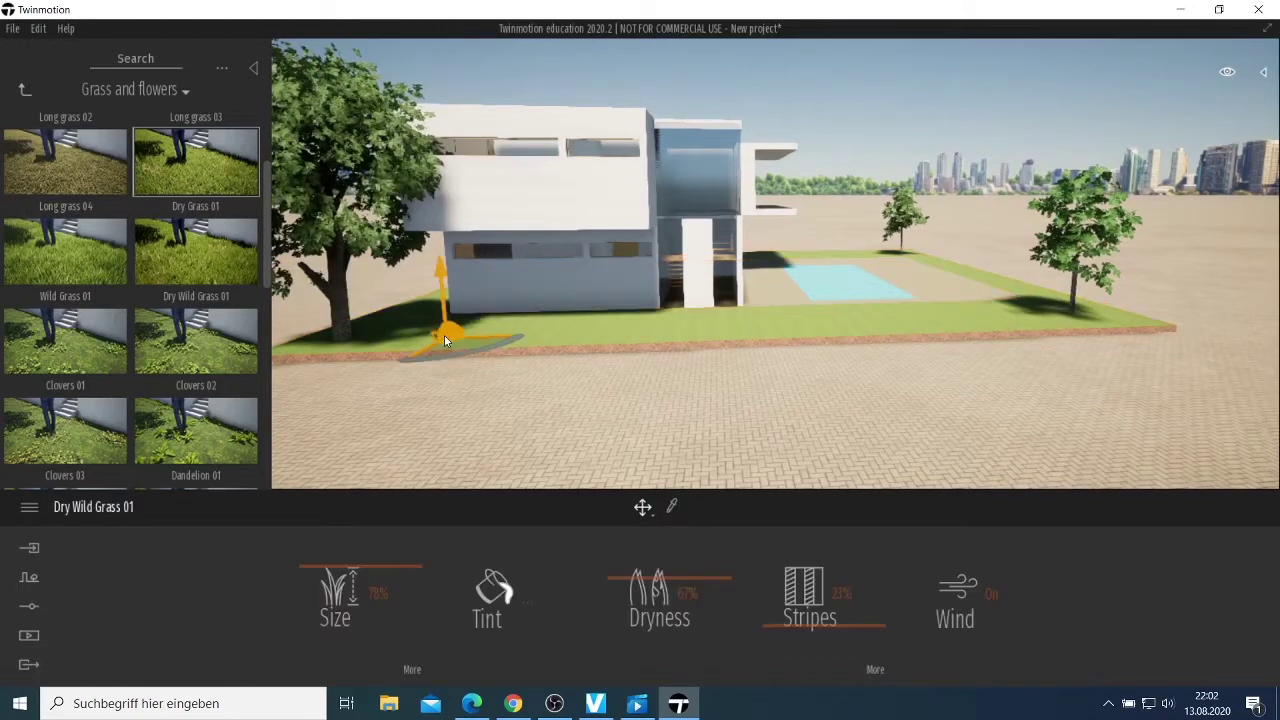
{"action": "left_click", "coordinate": [38, 28]}
{"action": "left_click", "coordinate": [71, 127]}
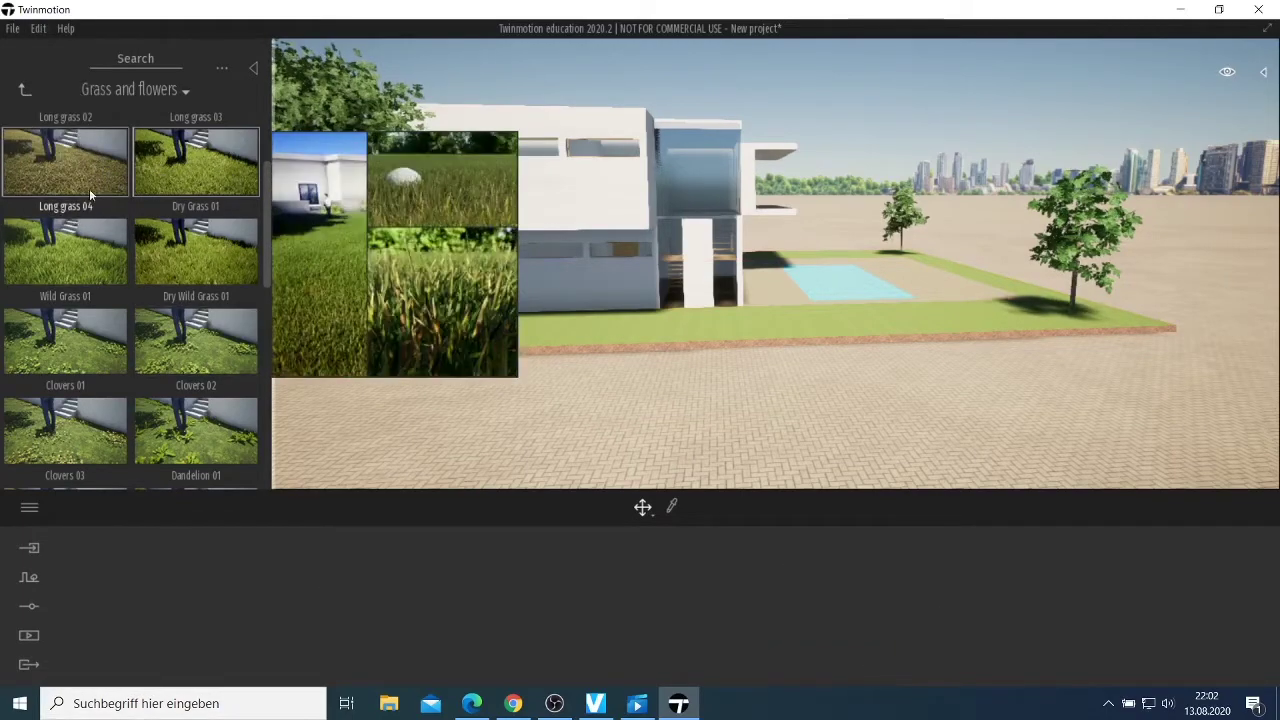
Place a row of five Poppies patches along the front lawn, from the house wall to the smaller tree beyond the pool.
{"action": "scroll", "coordinate": [118, 345], "scroll_direction": "down", "scroll_amount": 3}
{"action": "scroll", "coordinate": [126, 355], "scroll_direction": "down", "scroll_amount": 4}
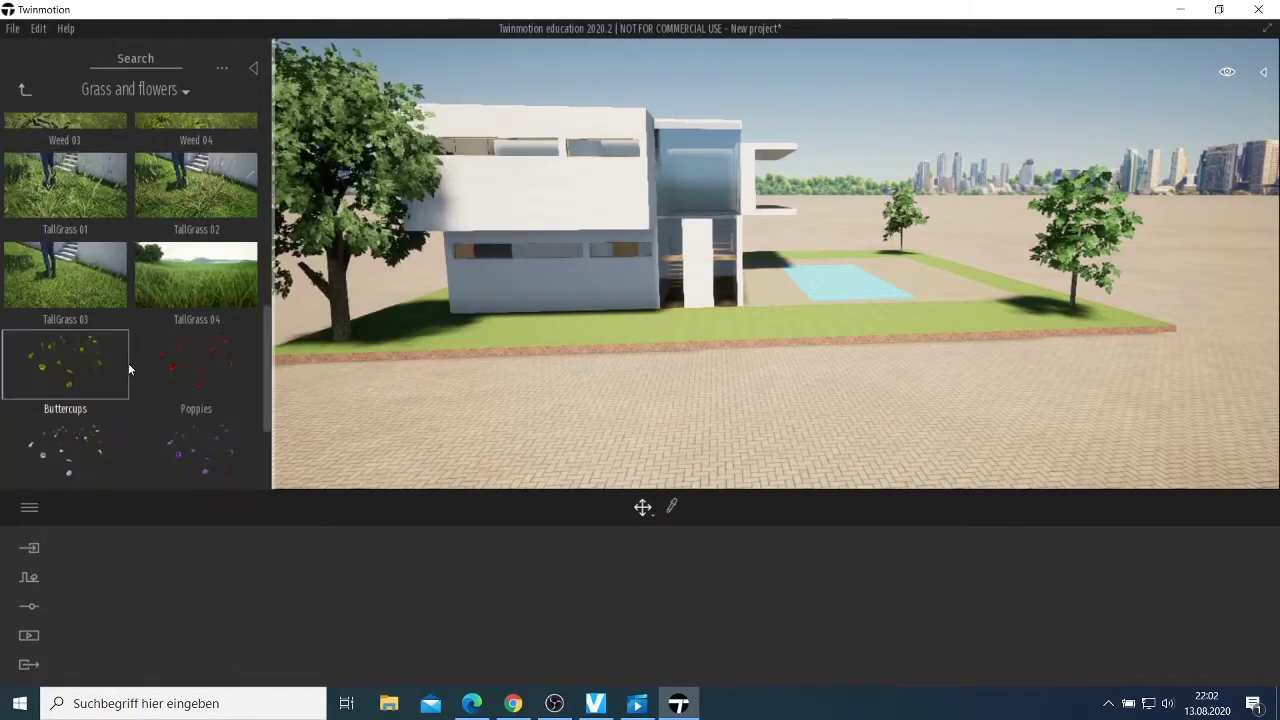
{"action": "scroll", "coordinate": [131, 374], "scroll_direction": "down", "scroll_amount": 2}
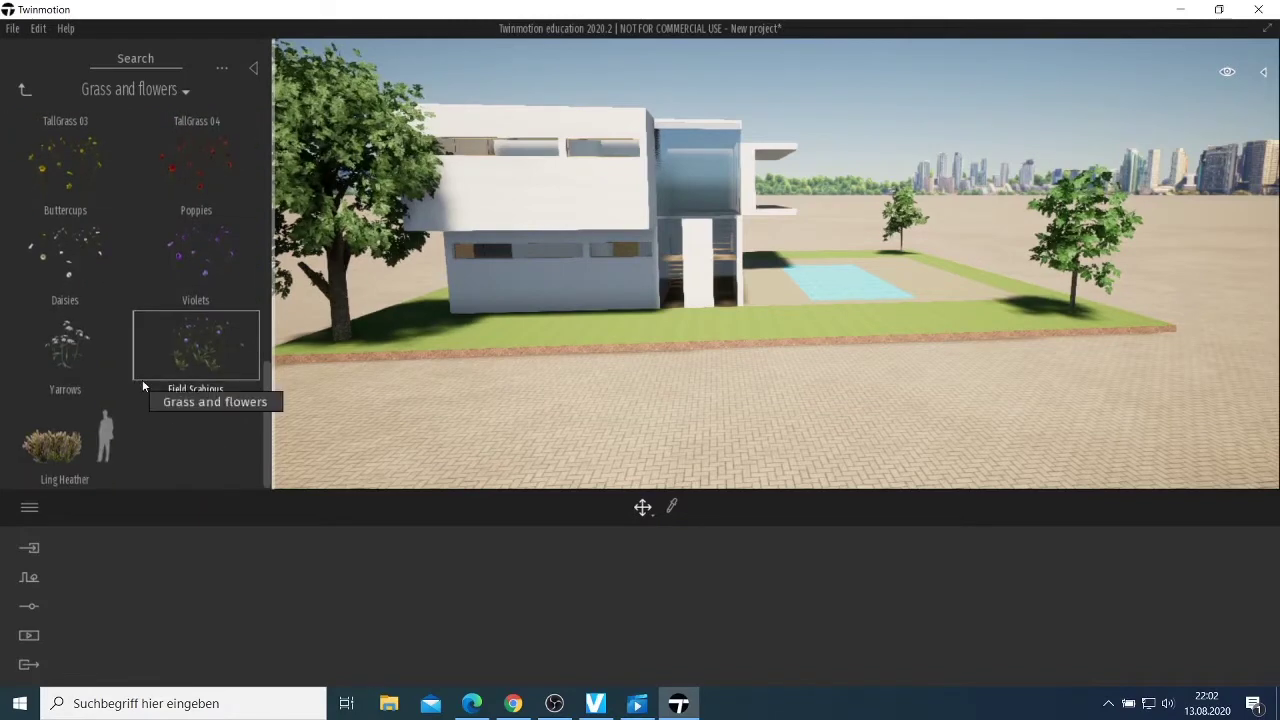
{"action": "scroll", "coordinate": [139, 381], "scroll_direction": "up", "scroll_amount": 1}
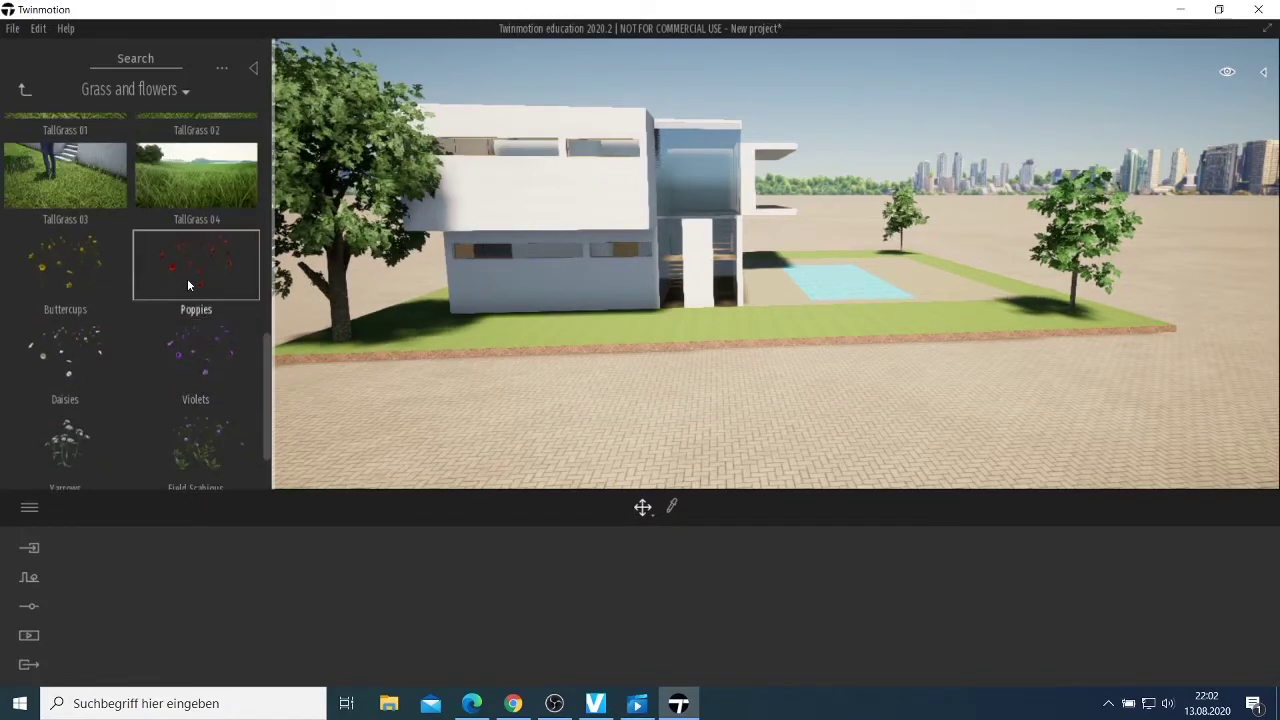
{"action": "left_click_drag", "start_coordinate": [187, 280], "coordinate": [451, 332]}
{"action": "left_click_drag", "start_coordinate": [193, 259], "coordinate": [524, 325]}
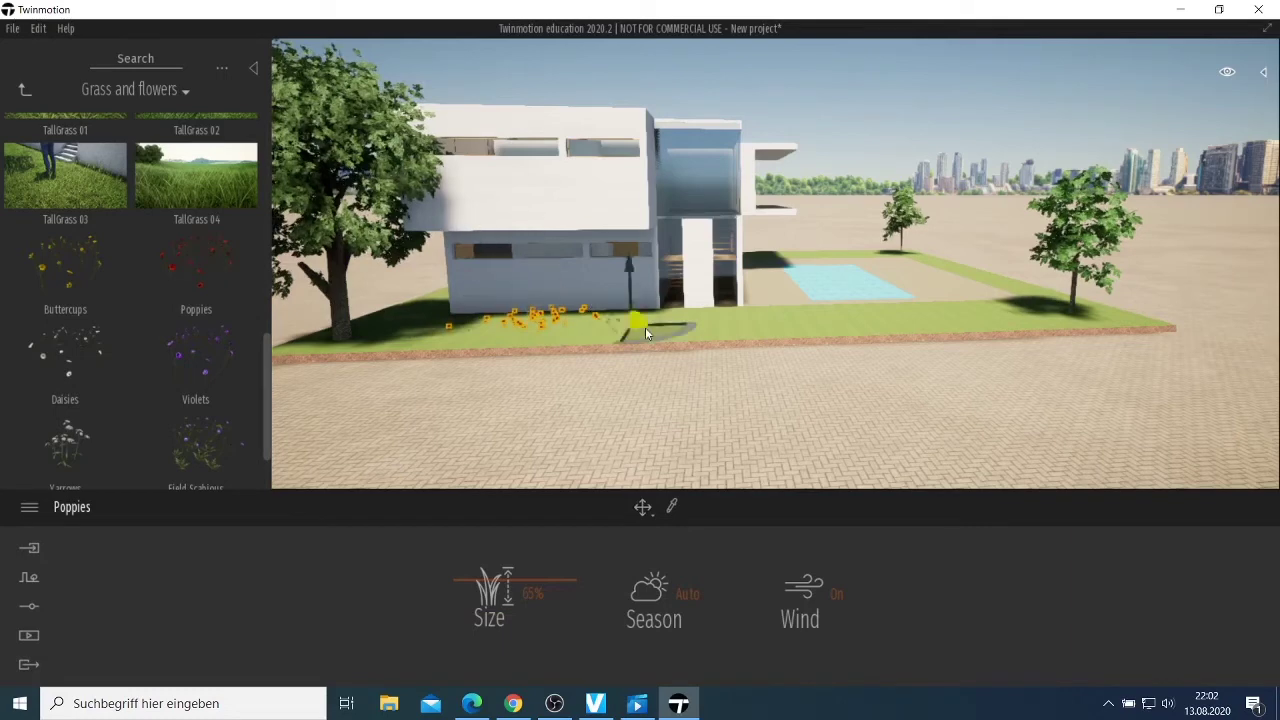
{"action": "left_click_drag", "start_coordinate": [645, 333], "coordinate": [670, 334]}
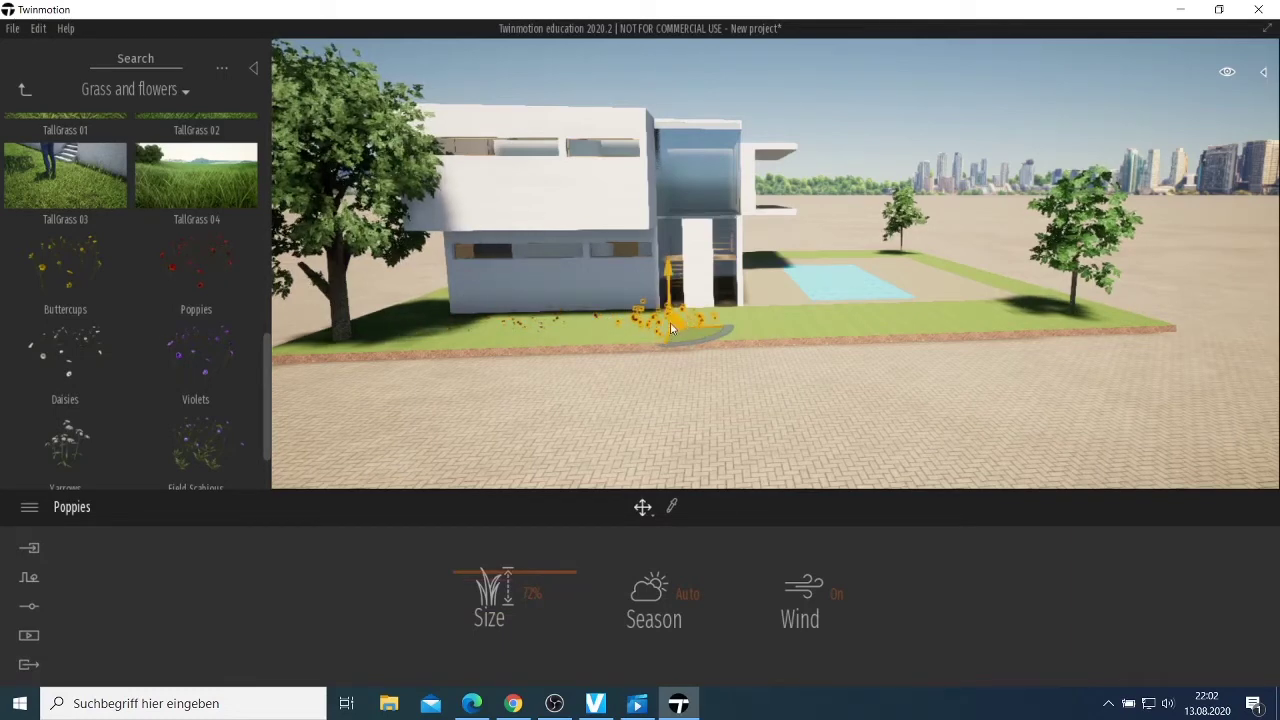
{"action": "left_click_drag", "start_coordinate": [218, 285], "coordinate": [774, 328]}
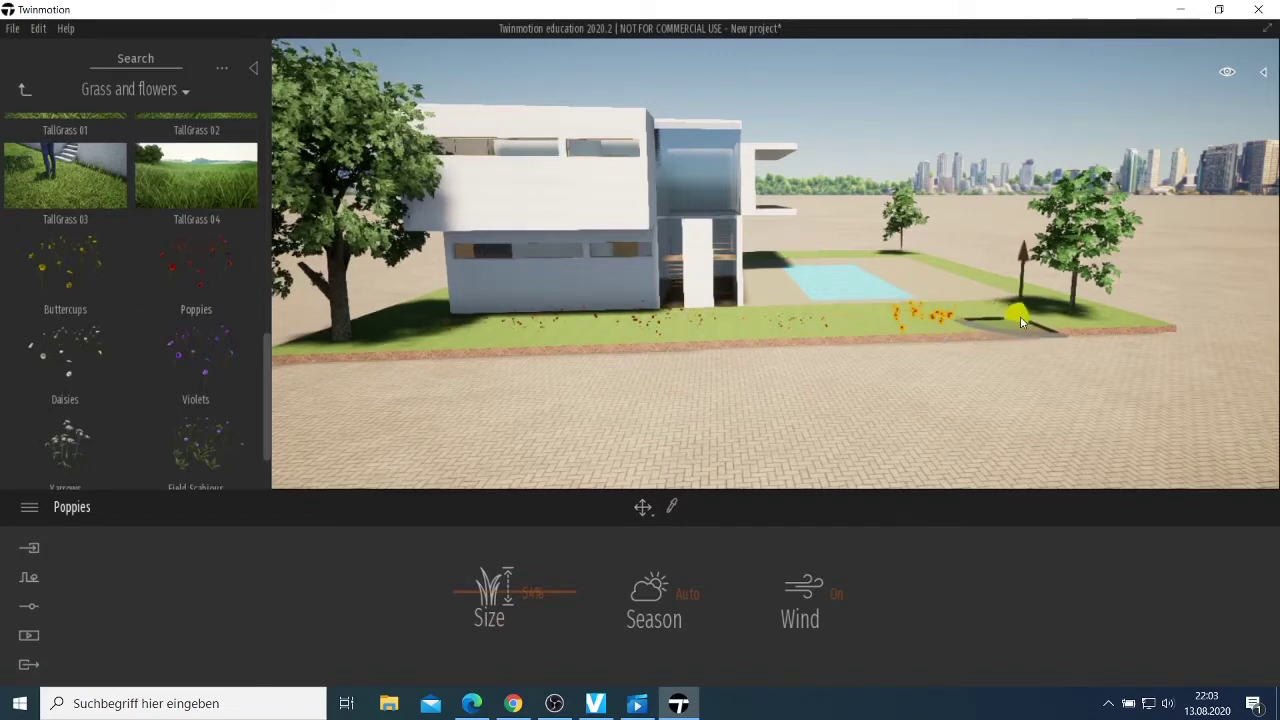
{"action": "left_click", "coordinate": [1024, 323]}
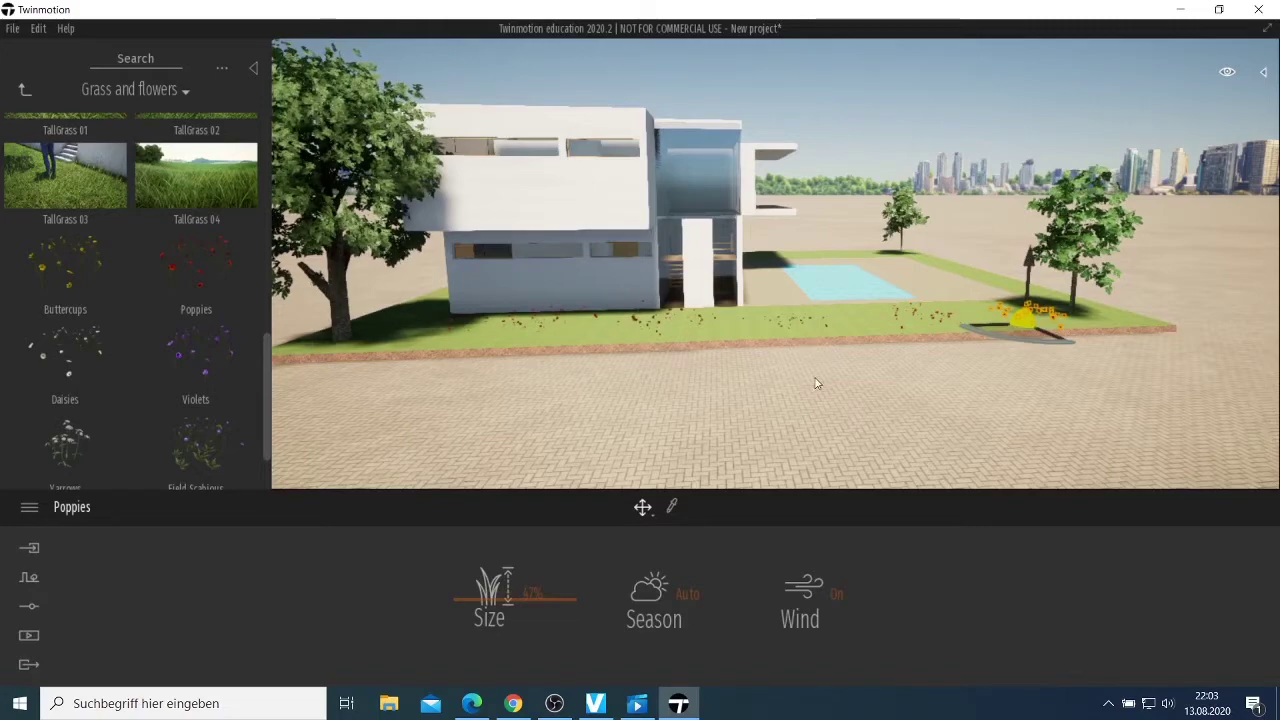
Examine the row of poppies from the pool end of the plot and select the lawn.
{"action": "right_click_drag", "start_coordinate": [816, 383], "coordinate": [575, 383]}
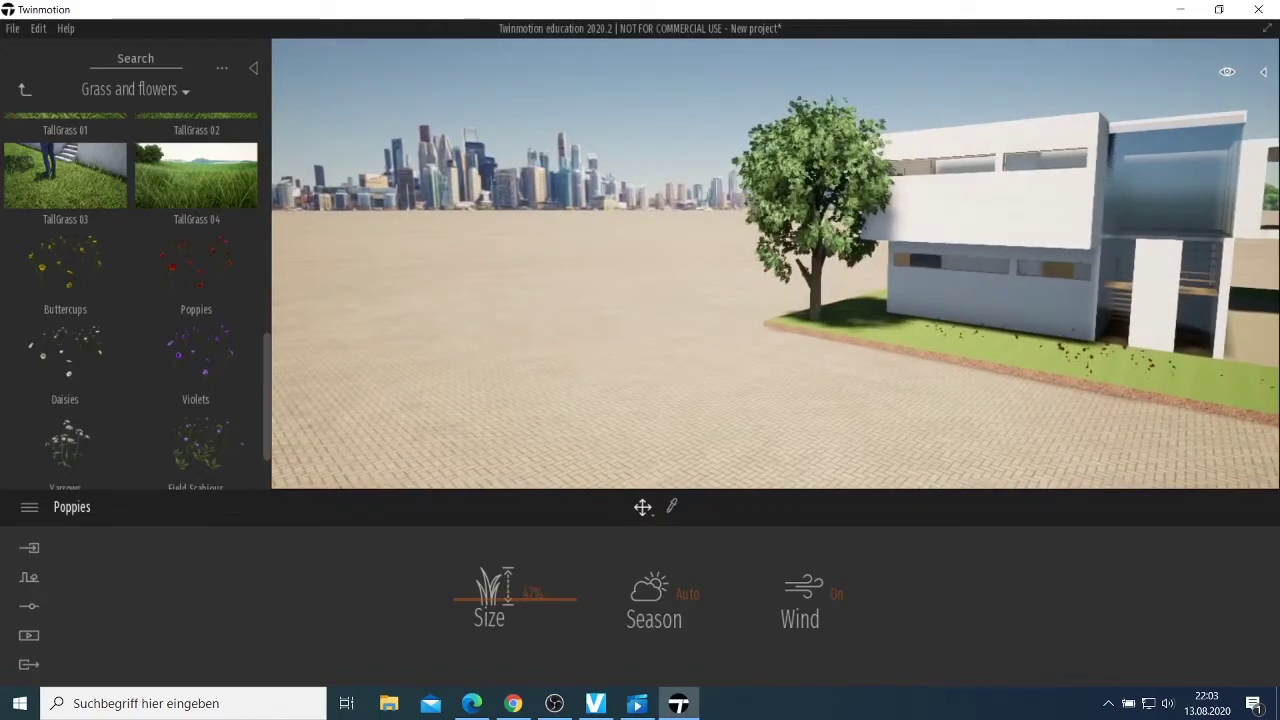
{"action": "key", "text": "d"}
{"action": "right_click_drag", "start_coordinate": [575, 383], "coordinate": [738, 340]}
{"action": "key", "text": "s"}
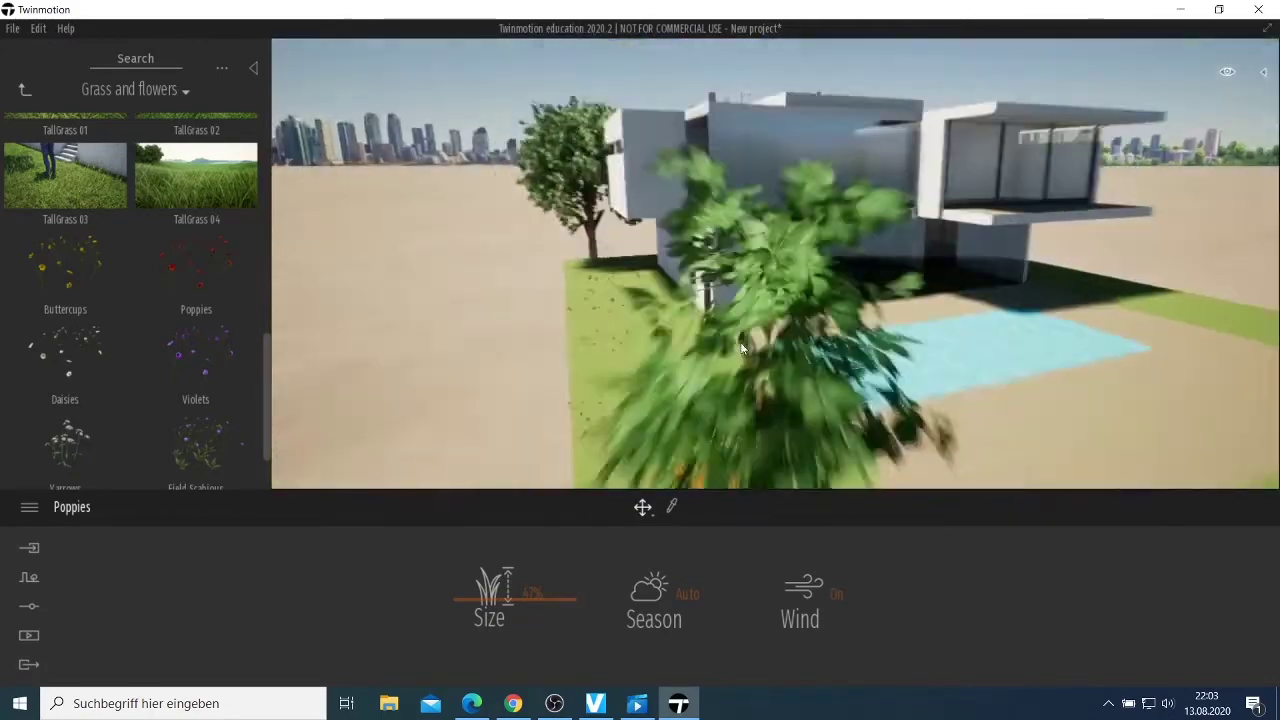
{"action": "left_click", "coordinate": [628, 381]}
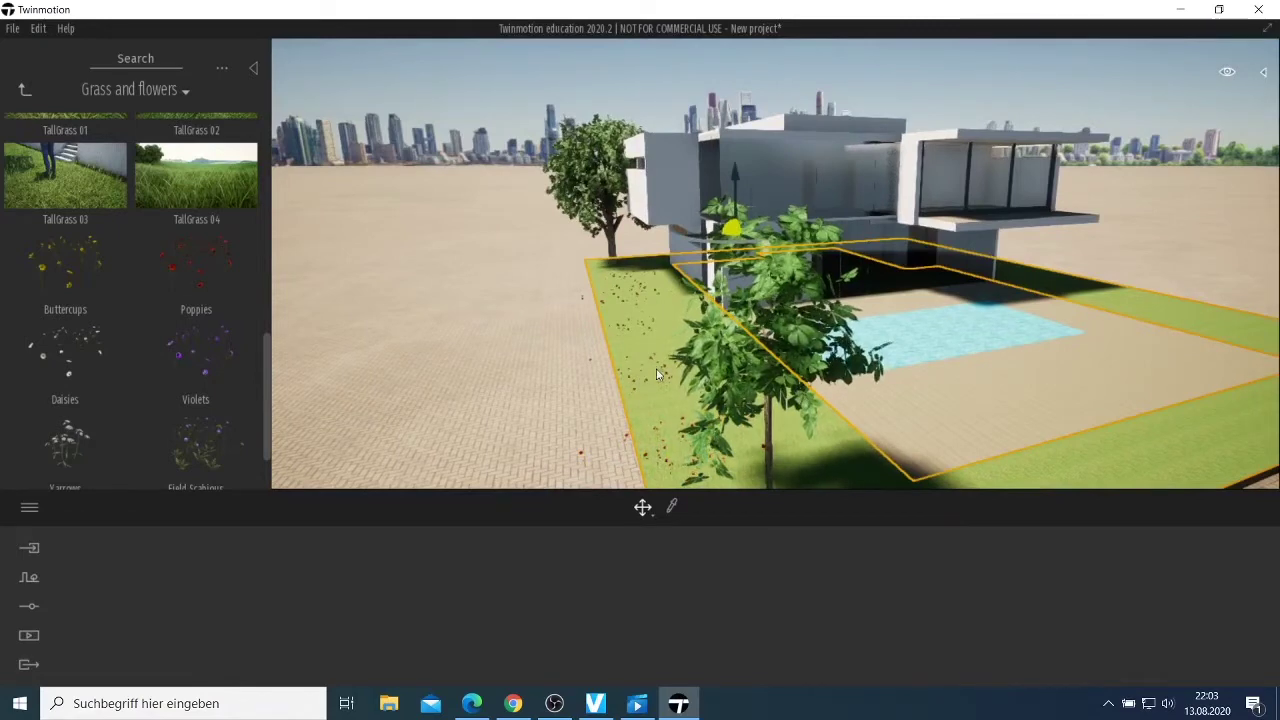
Move the nearest poppies patch from the lawn's edge to the base of the smaller tree's trunk.
{"action": "left_click", "coordinate": [661, 401]}
{"action": "left_click", "coordinate": [658, 364]}
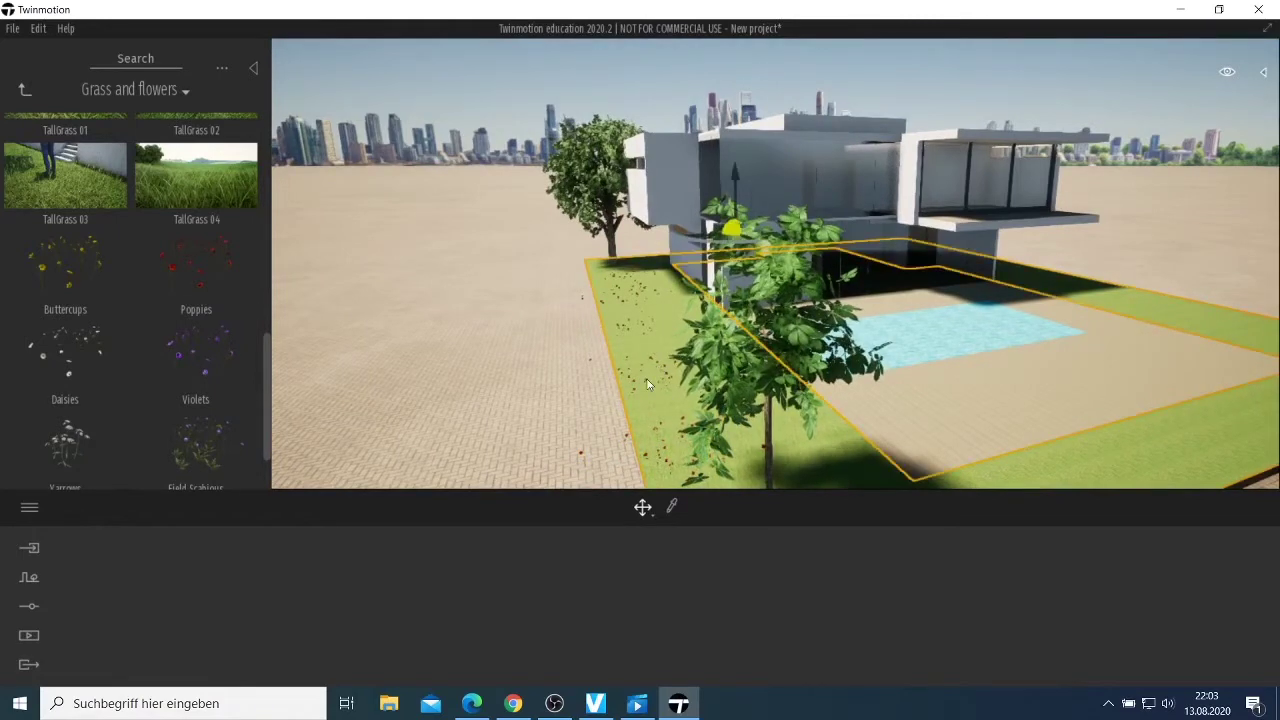
{"action": "scroll", "coordinate": [687, 440], "scroll_direction": "up", "scroll_amount": 2}
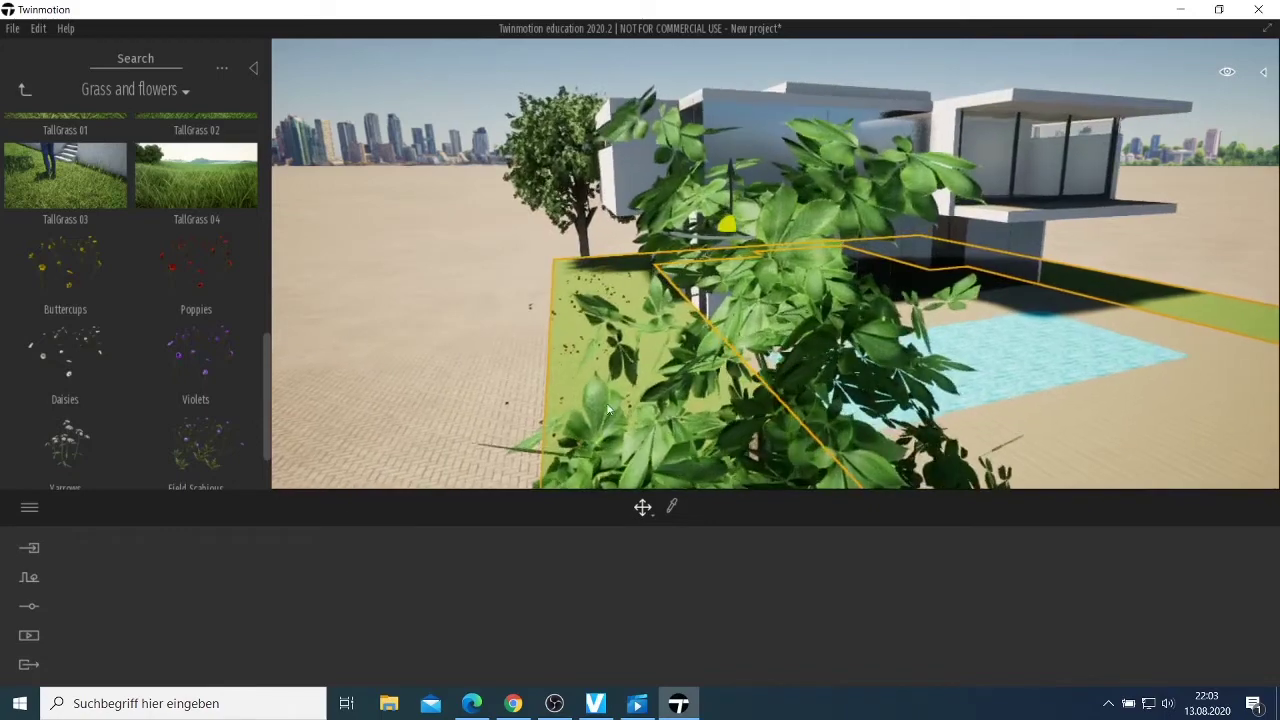
{"action": "mouse_move", "coordinate": [688, 433]}
{"action": "right_mouse_down"}
{"action": "mouse_move", "coordinate": [688, 383]}
{"action": "mouse_move", "coordinate": [688, 440]}
{"action": "right_mouse_up"}
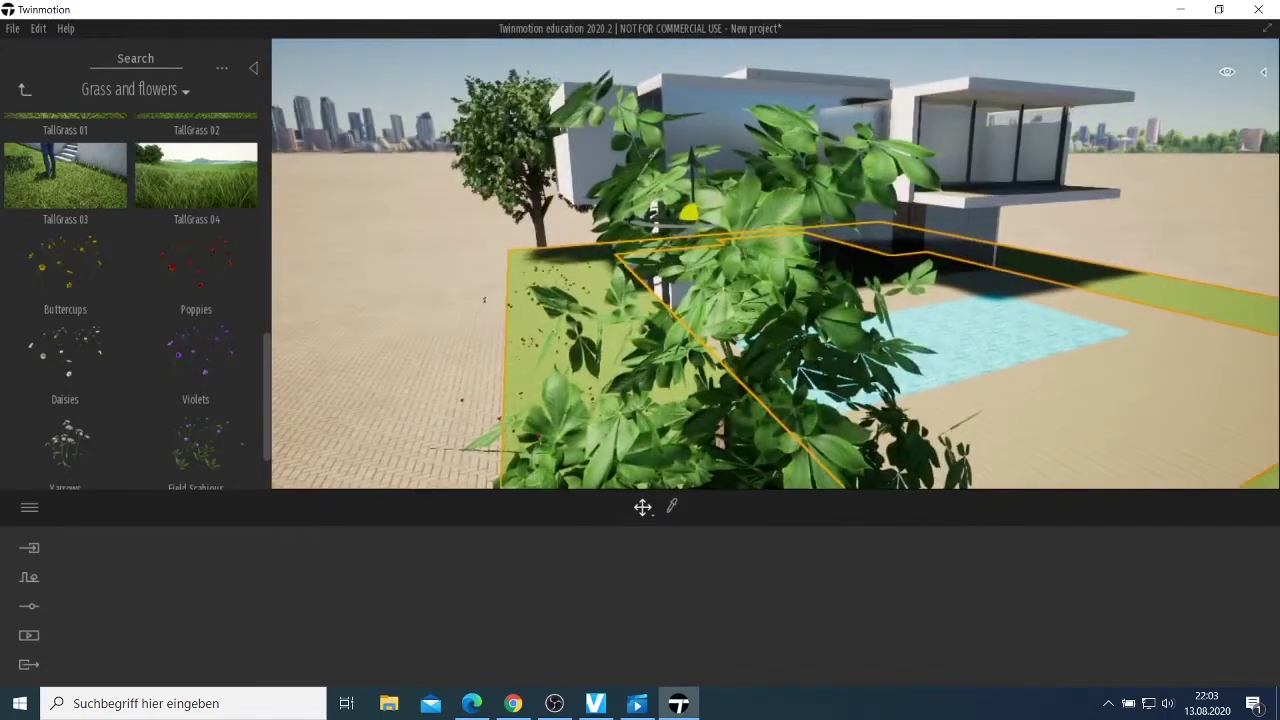
{"action": "key", "text": "q"}
{"action": "scroll", "coordinate": [524, 253], "scroll_direction": "down", "scroll_amount": 2}
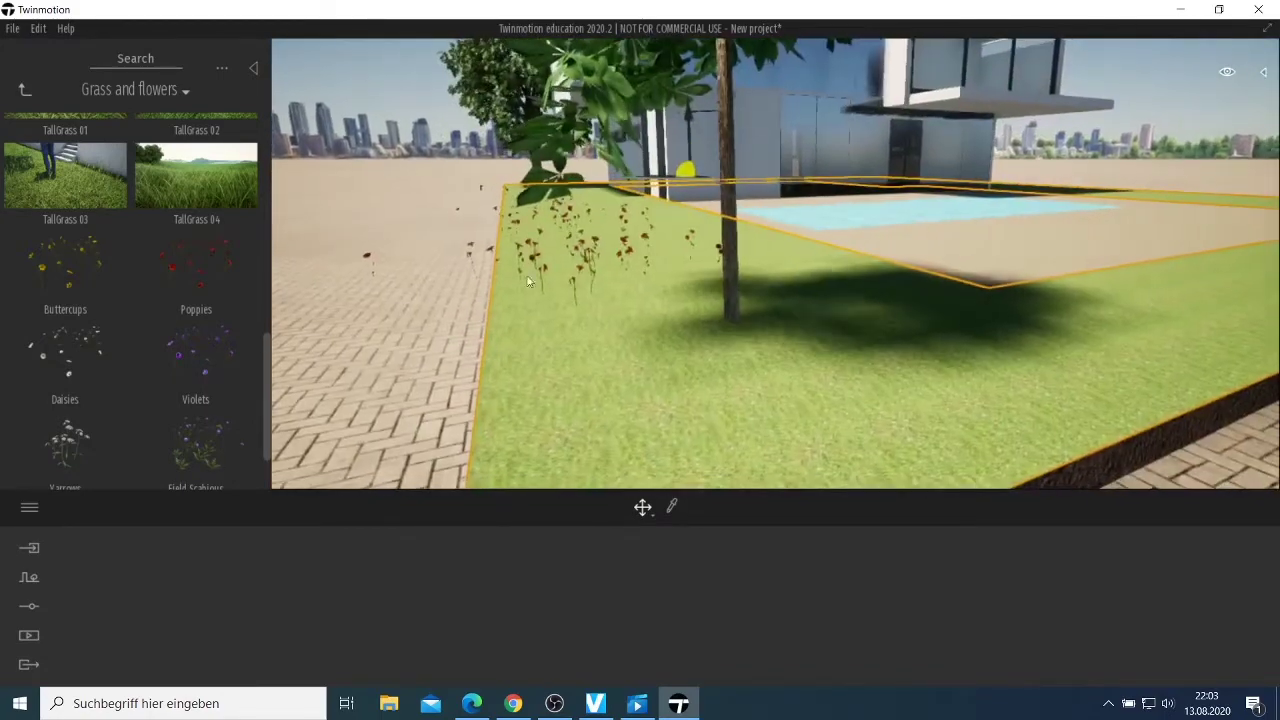
{"action": "left_click", "coordinate": [600, 270]}
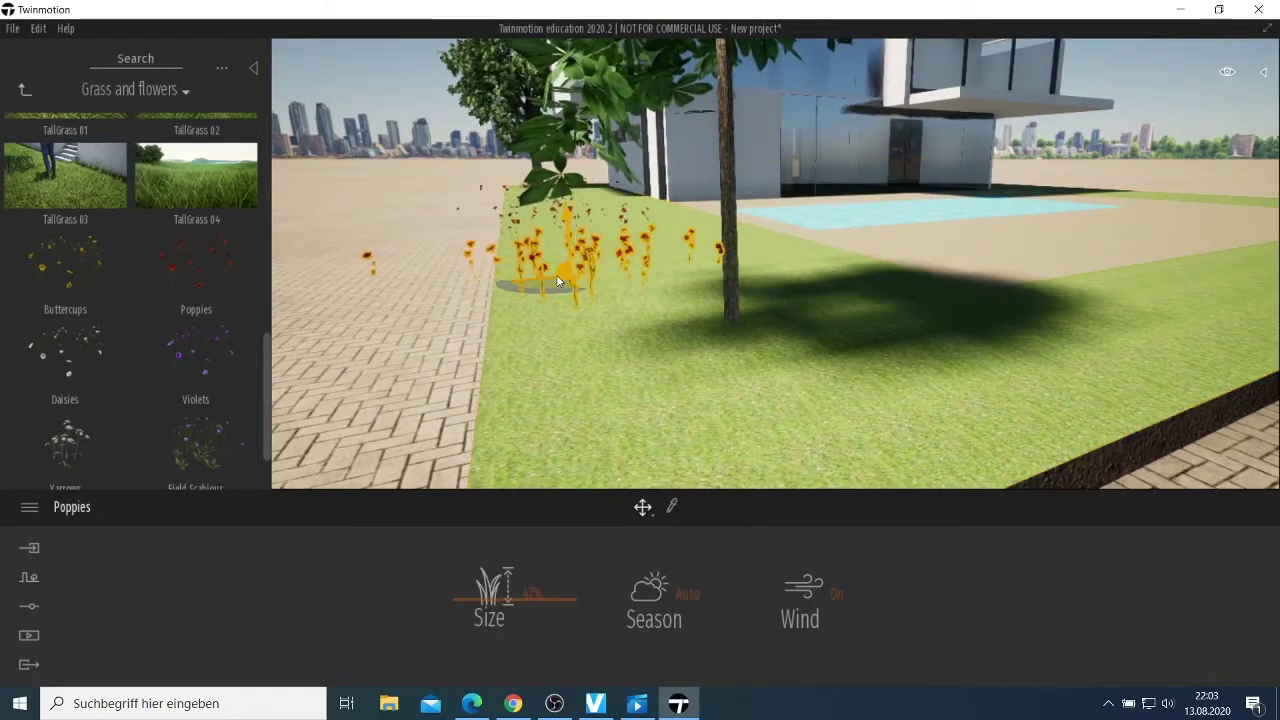
{"action": "left_click_drag", "start_coordinate": [560, 280], "coordinate": [726, 310]}
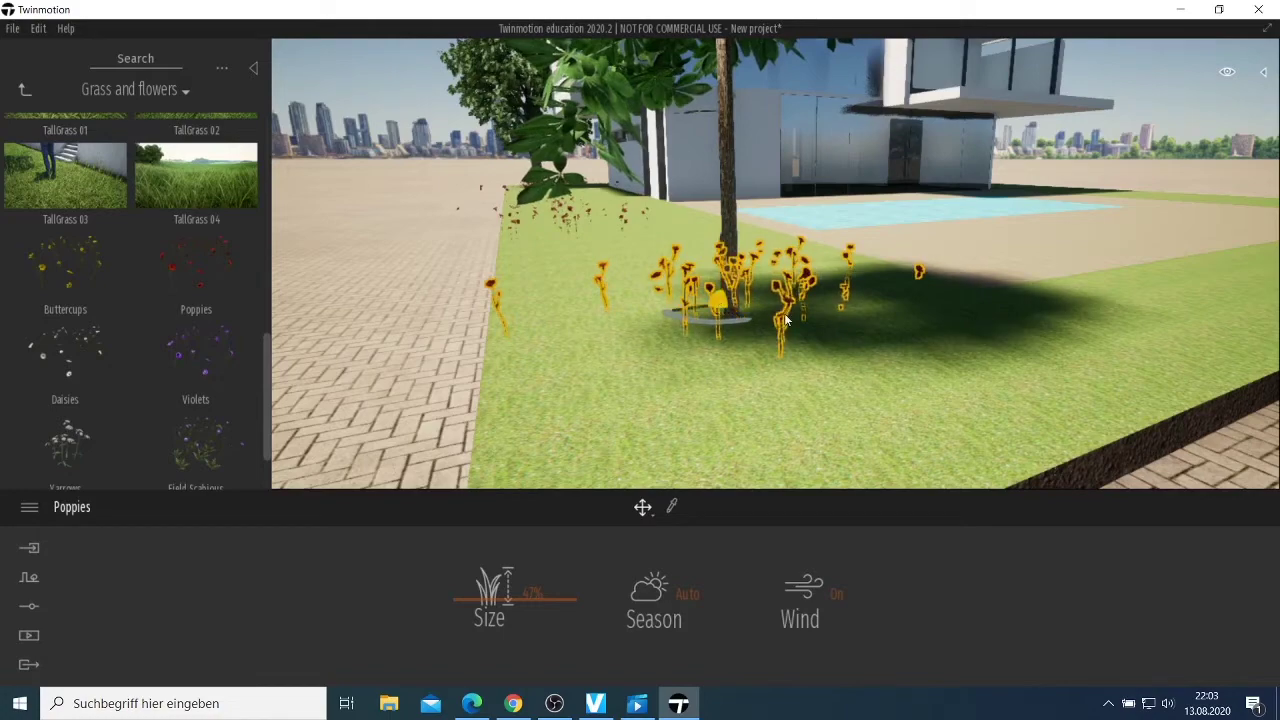
Place a Violets patch on the lawn strip in front of the pool, set its Size to 0%, and shift it away from the edge.
{"action": "right_click_drag", "start_coordinate": [1052, 386], "coordinate": [872, 324]}
{"action": "key", "text": "d"}
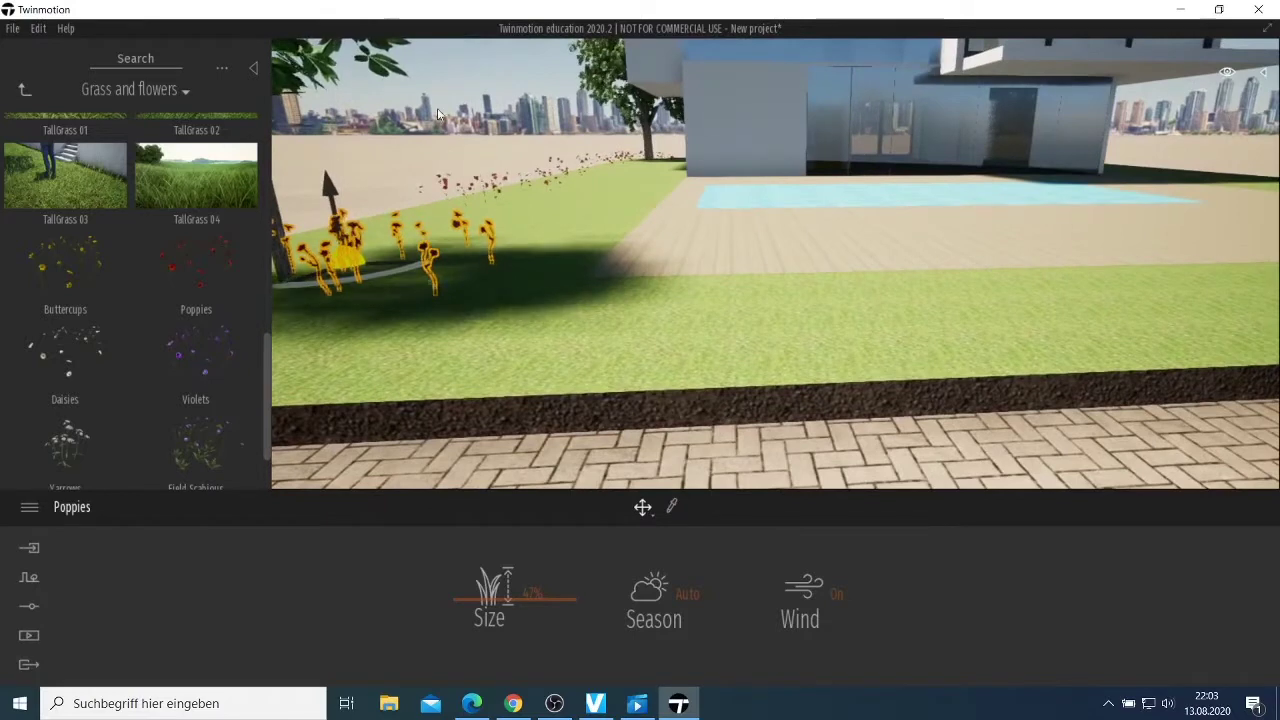
{"action": "left_click_drag", "start_coordinate": [178, 398], "coordinate": [665, 348]}
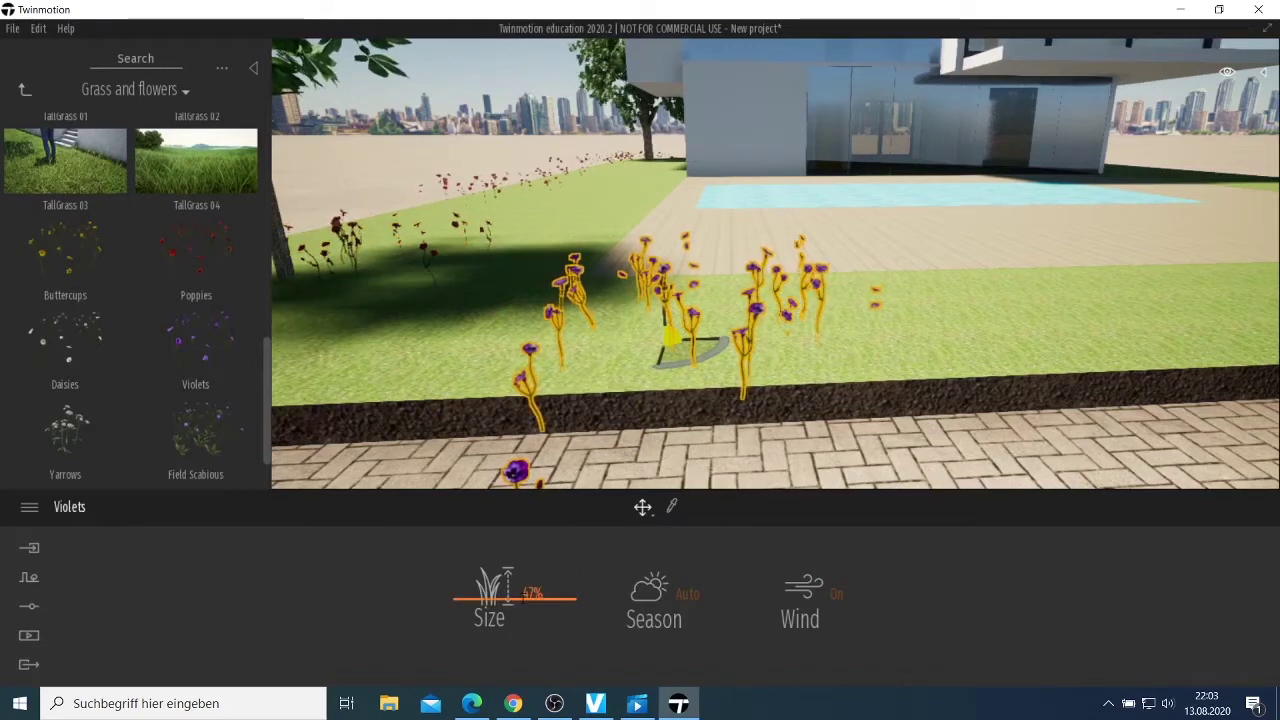
{"action": "left_click_drag", "start_coordinate": [523, 593], "coordinate": [495, 674]}
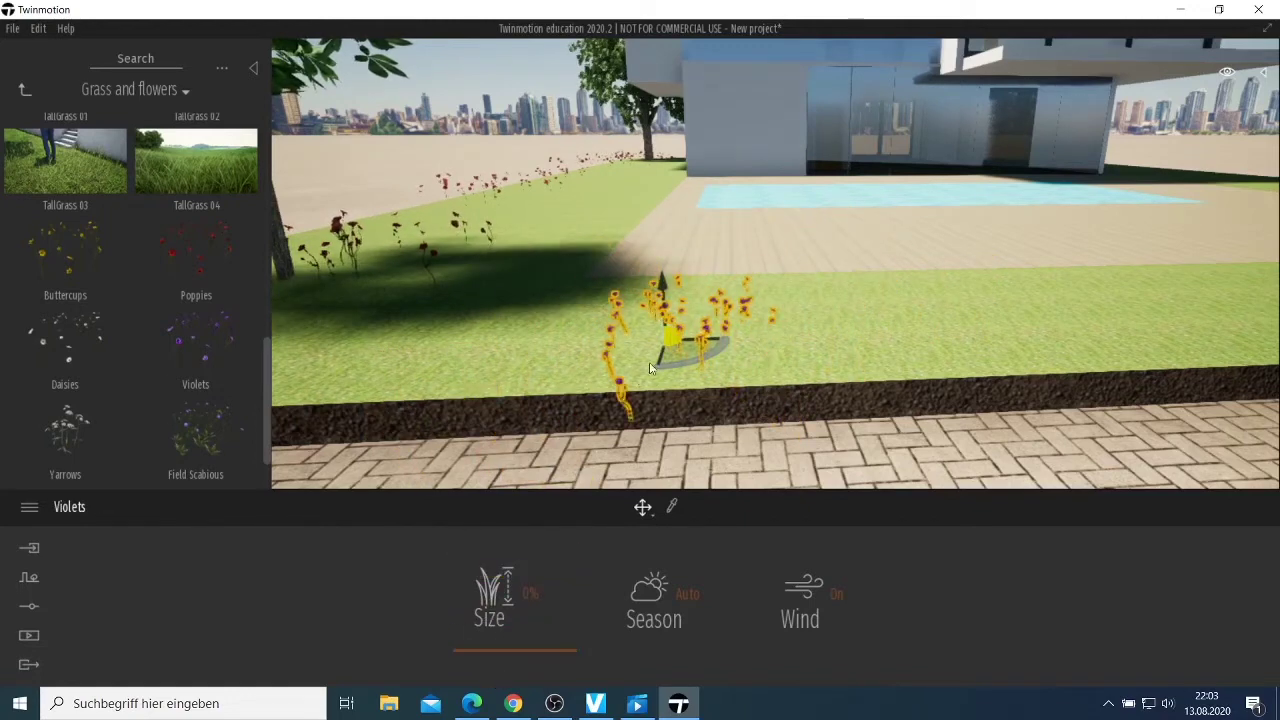
{"action": "left_click_drag", "start_coordinate": [671, 361], "coordinate": [682, 331]}
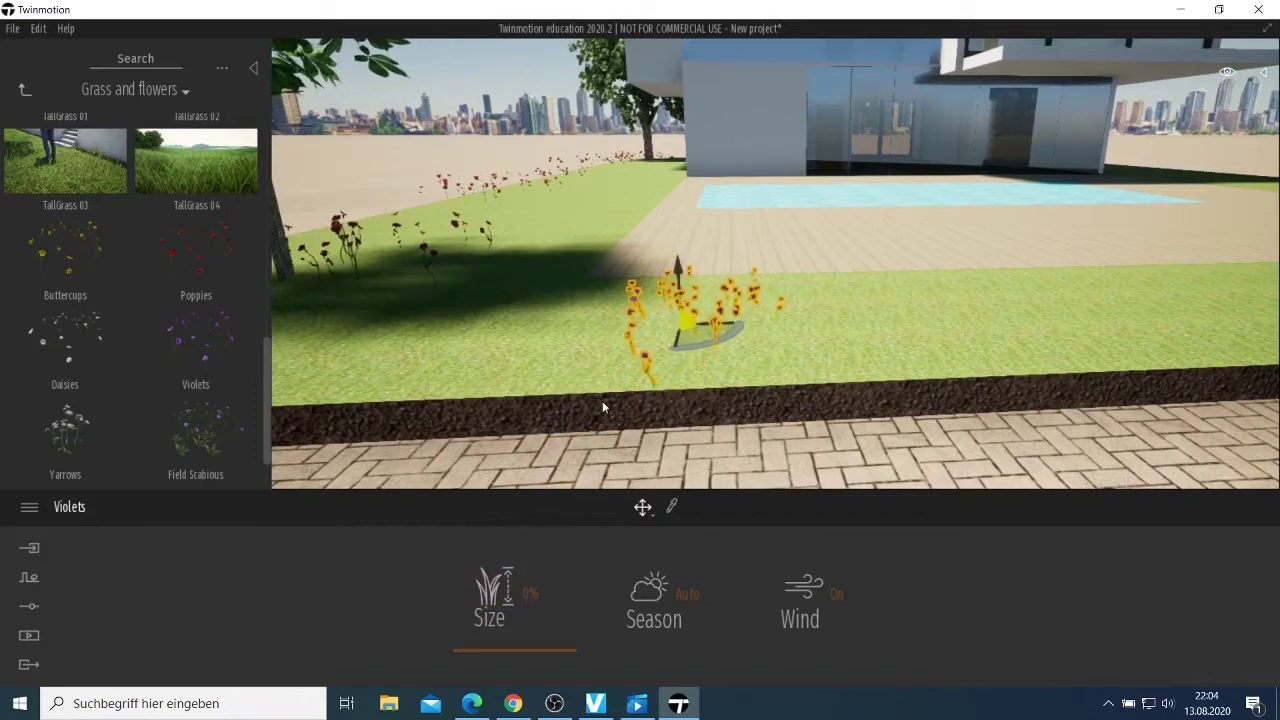
Place two Yarrows patches beyond the violets, spaced along the lawn strip in front of the pool.
{"action": "left_click_drag", "start_coordinate": [76, 431], "coordinate": [1021, 326]}
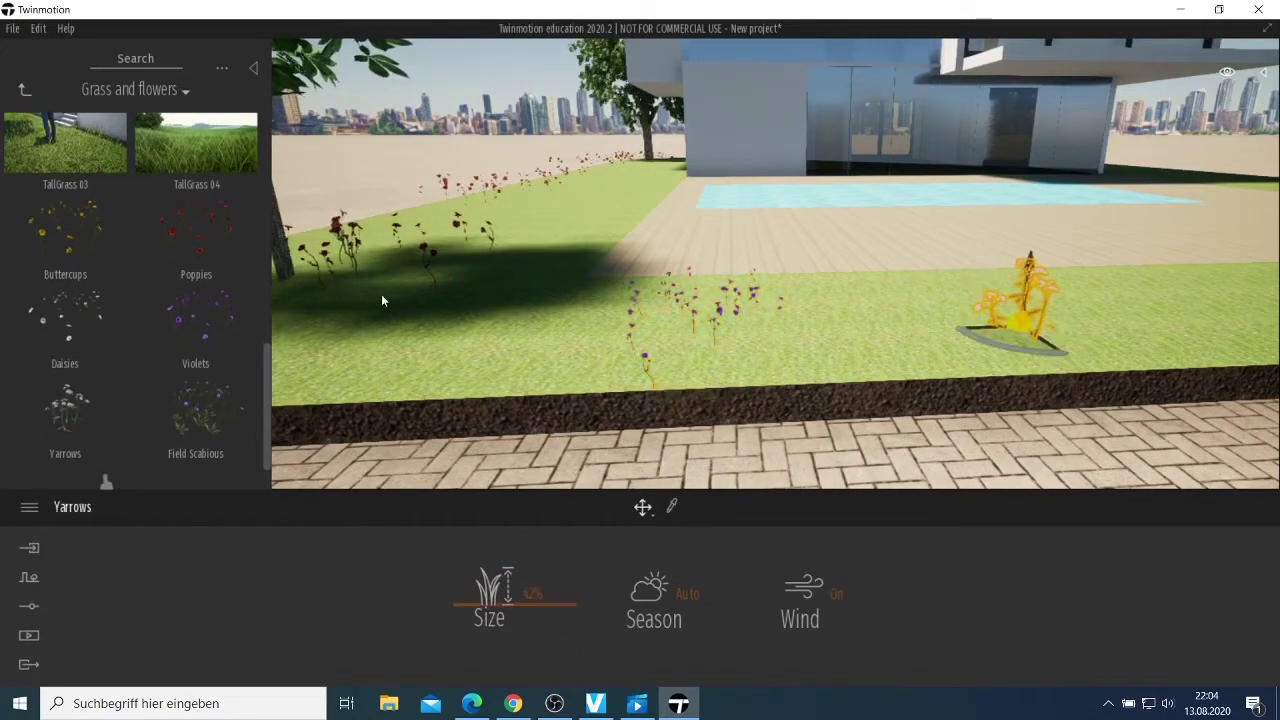
{"action": "left_click", "coordinate": [853, 457]}
{"action": "right_click_drag", "start_coordinate": [853, 457], "coordinate": [814, 469]}
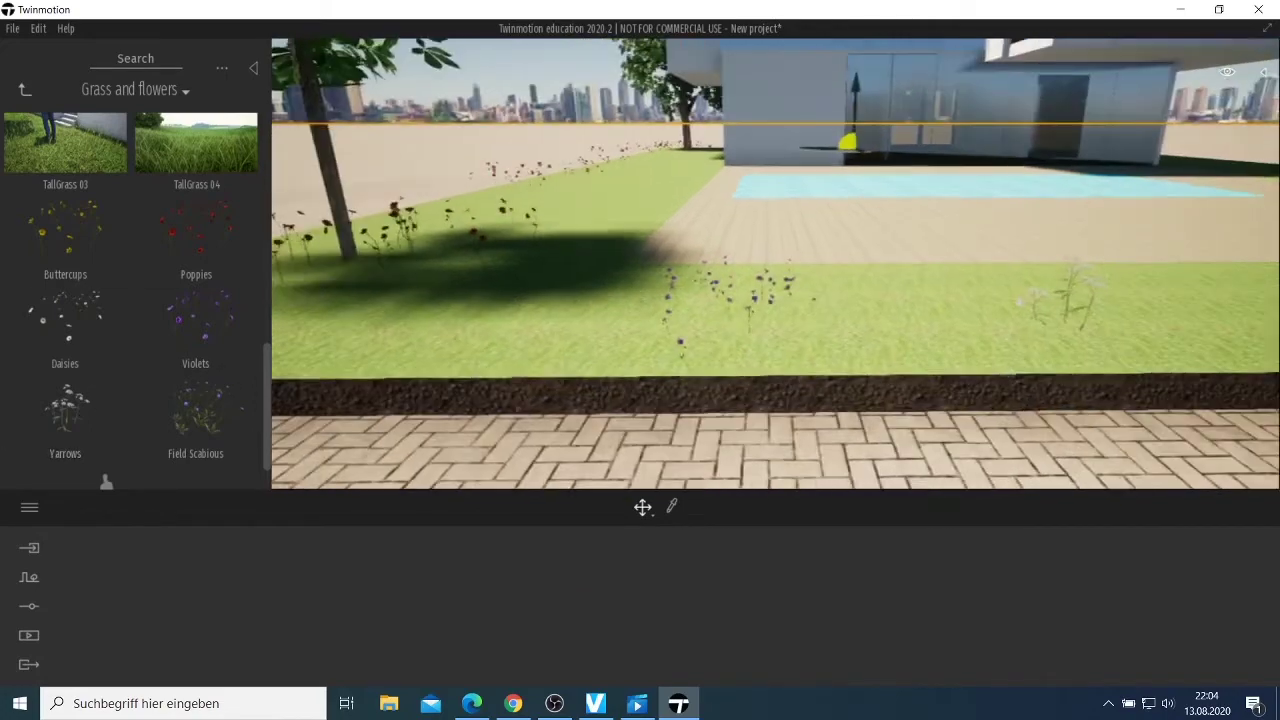
{"action": "key", "text": "d"}
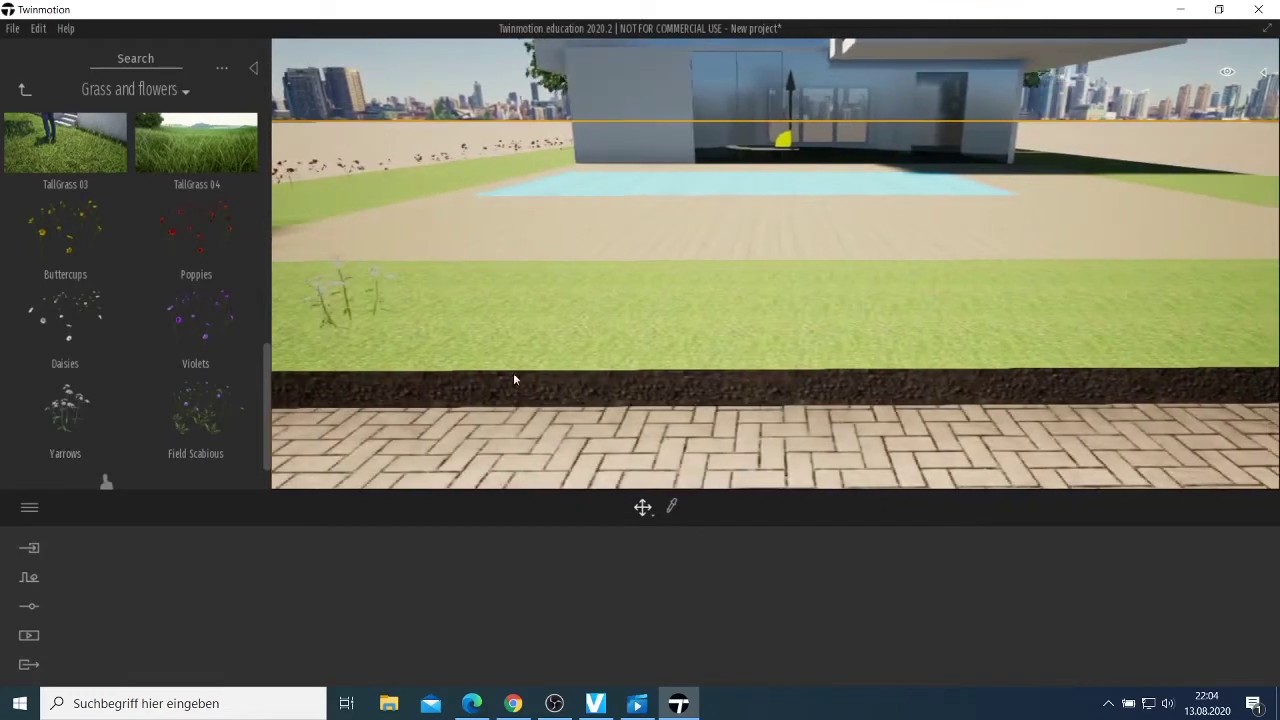
{"action": "scroll", "coordinate": [195, 385], "scroll_direction": "down", "scroll_amount": 1}
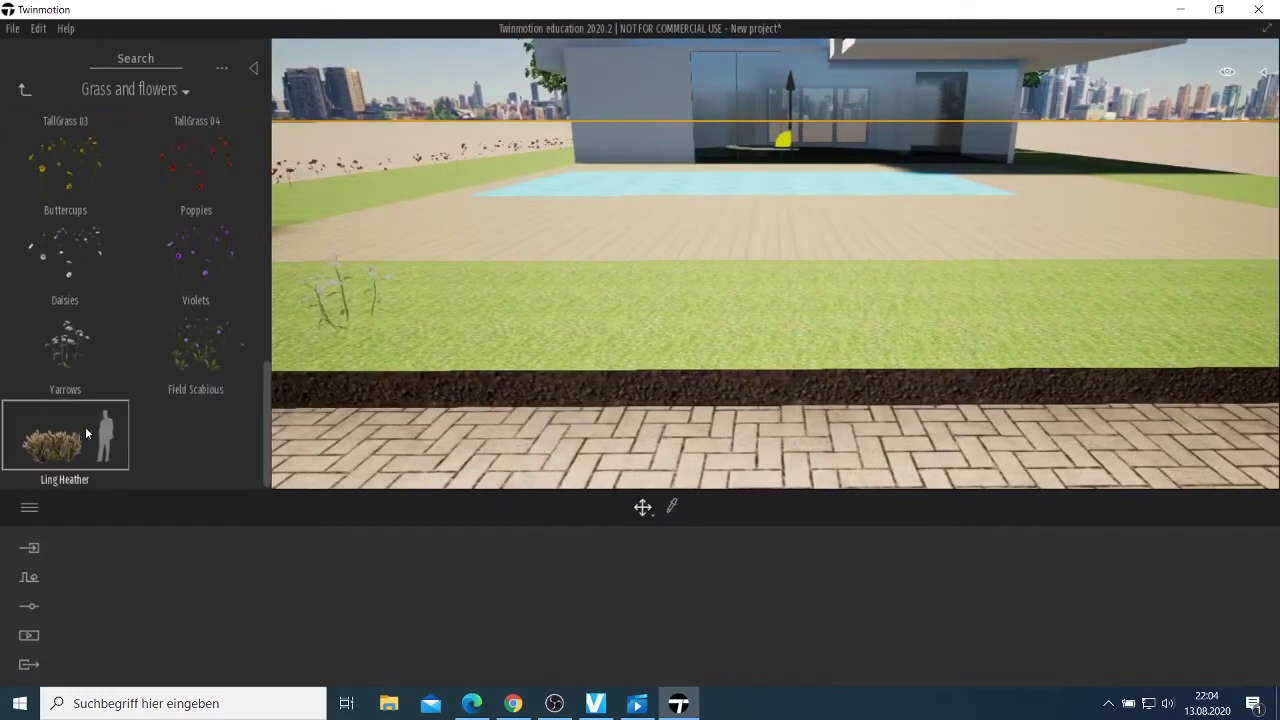
{"action": "left_click_drag", "start_coordinate": [536, 348], "coordinate": [629, 328]}
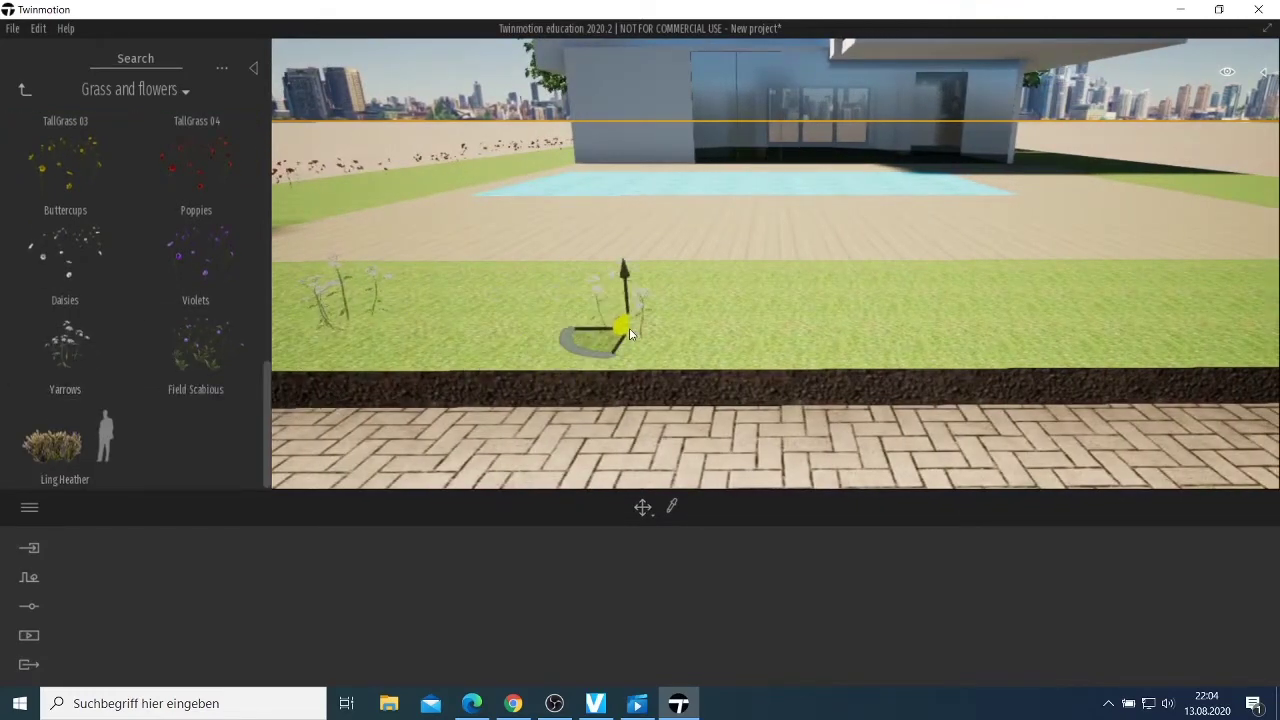
Continue the flower row with a Buttercups patch at Size 0% and a Poppies patch farther along the strip.
{"action": "left_click_drag", "start_coordinate": [83, 172], "coordinate": [830, 376]}
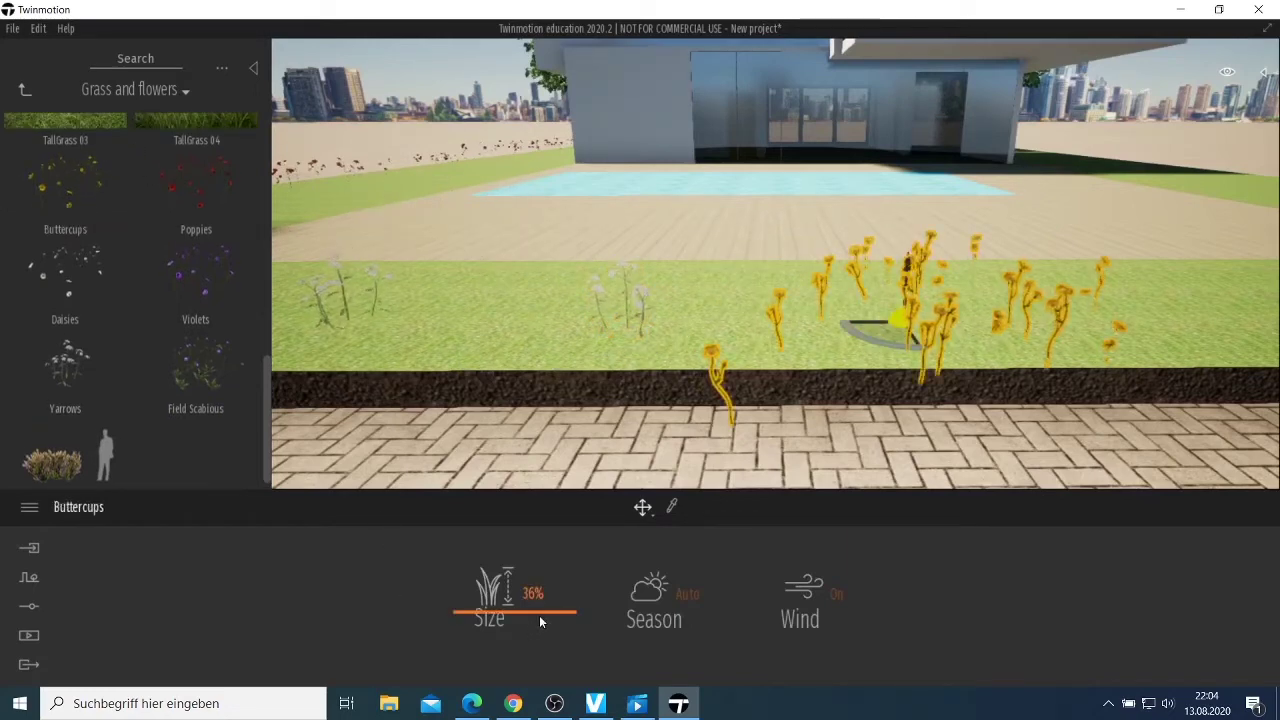
{"action": "left_click_drag", "start_coordinate": [540, 612], "coordinate": [536, 655]}
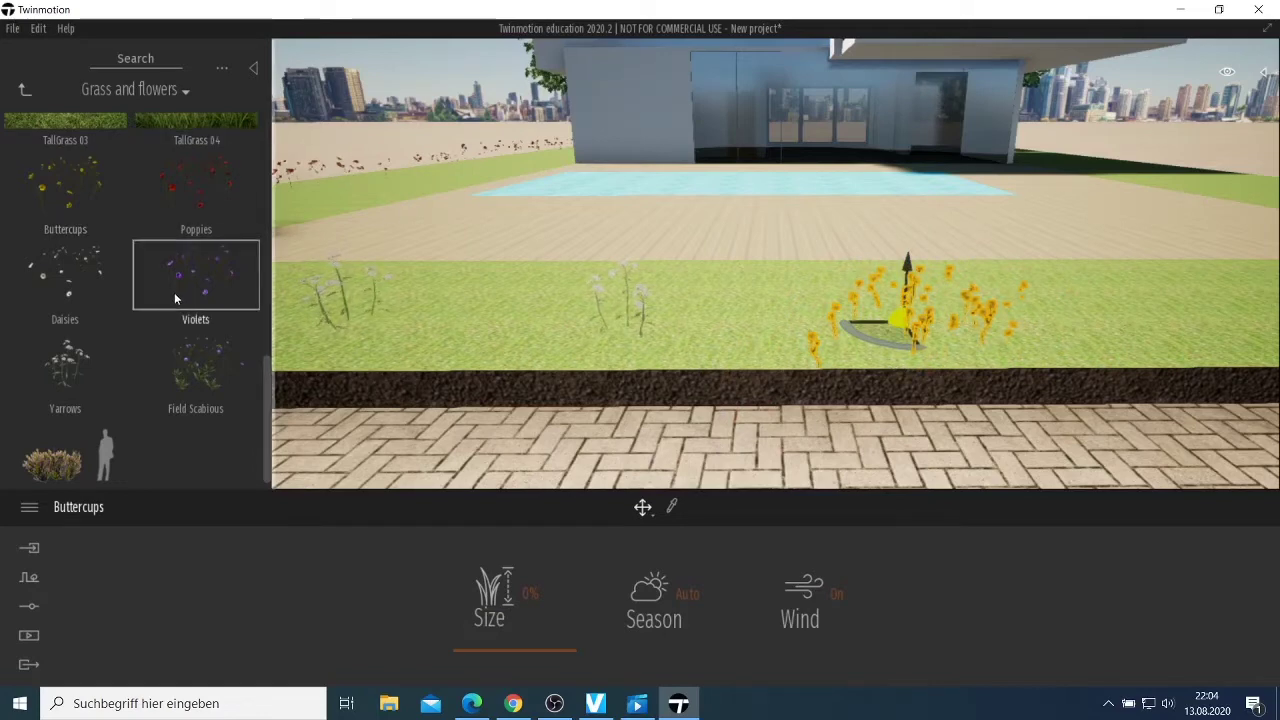
{"action": "left_click_drag", "start_coordinate": [206, 204], "coordinate": [1207, 318]}
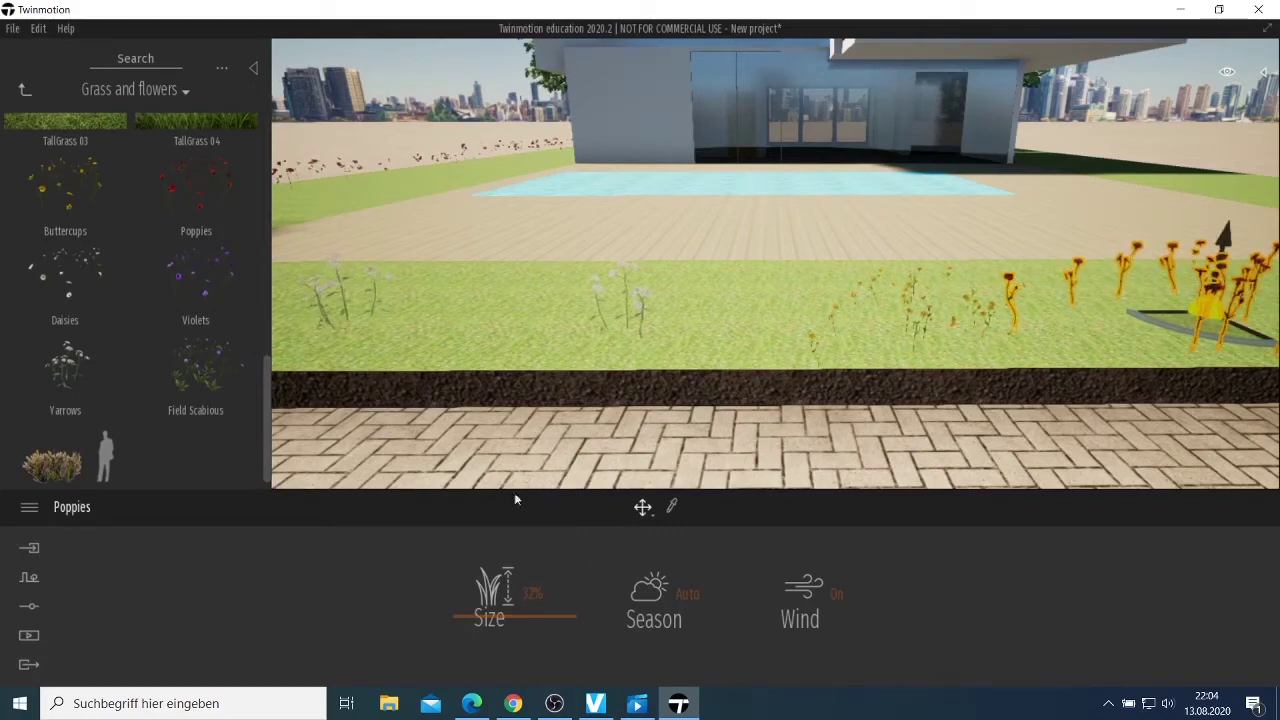
Place a Poppies patch on the side lawn next to the corner tree's shadow.
{"action": "scroll", "coordinate": [555, 455], "scroll_direction": "down", "scroll_amount": 5}
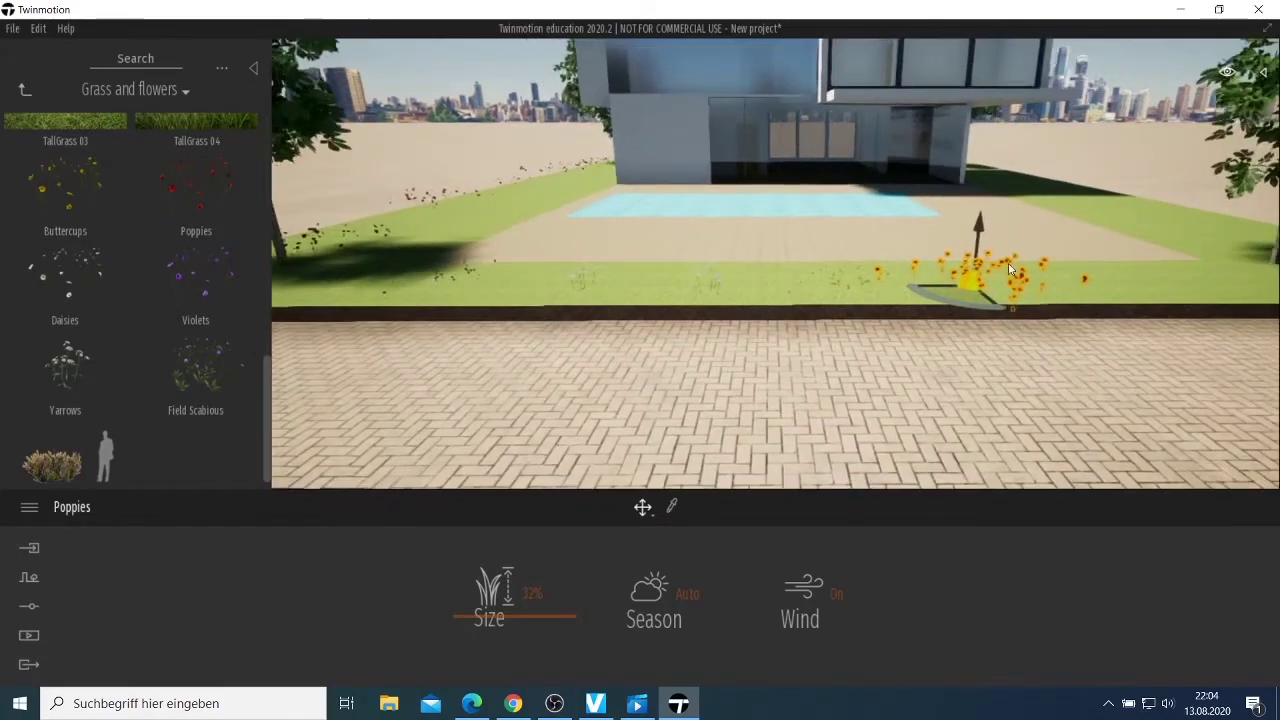
{"action": "right_click_drag", "start_coordinate": [682, 317], "coordinate": [245, 330]}
{"action": "key", "text": "d"}
{"action": "key", "text": "d"}
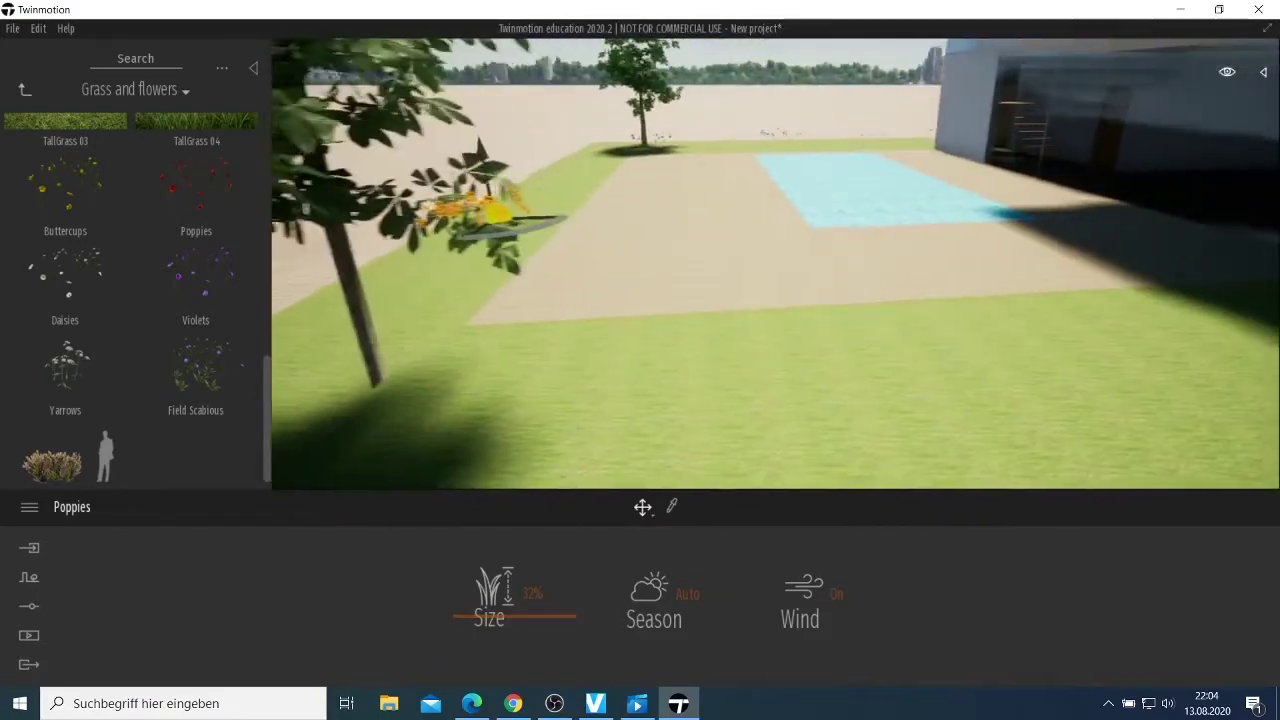
{"action": "scroll", "coordinate": [740, 348], "scroll_direction": "down", "scroll_amount": 4}
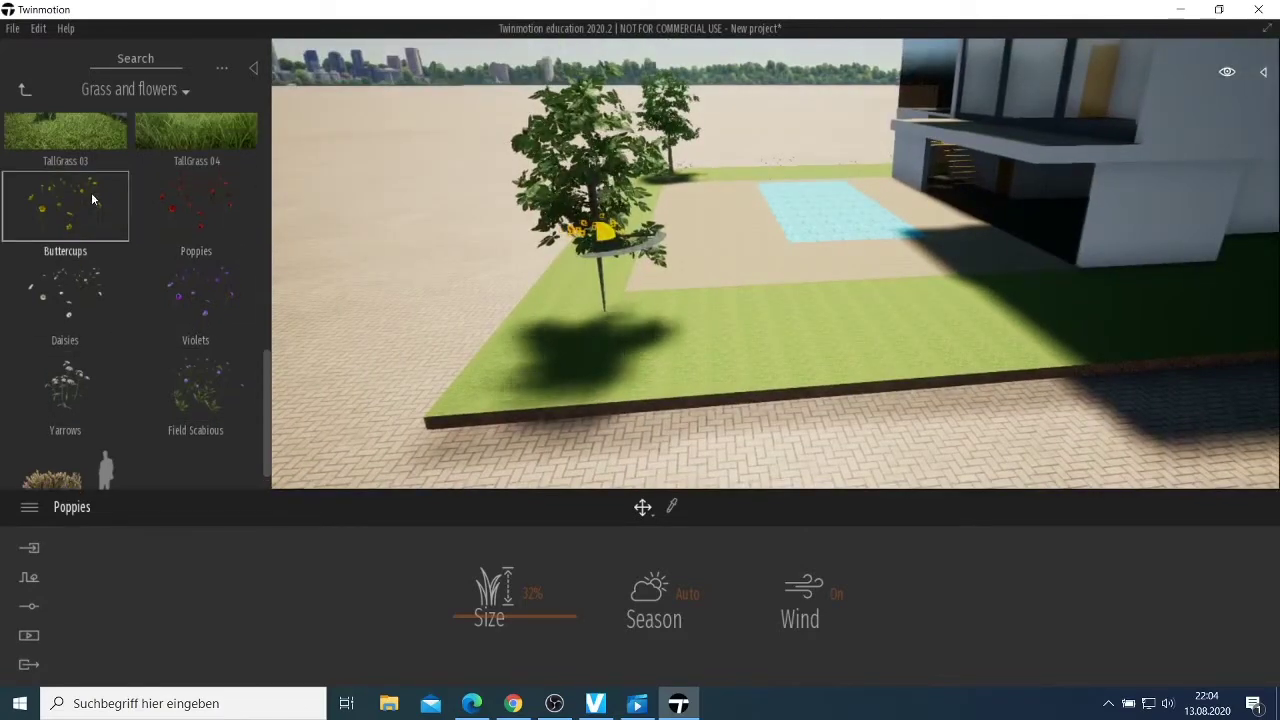
{"action": "left_click_drag", "start_coordinate": [181, 198], "coordinate": [756, 354]}
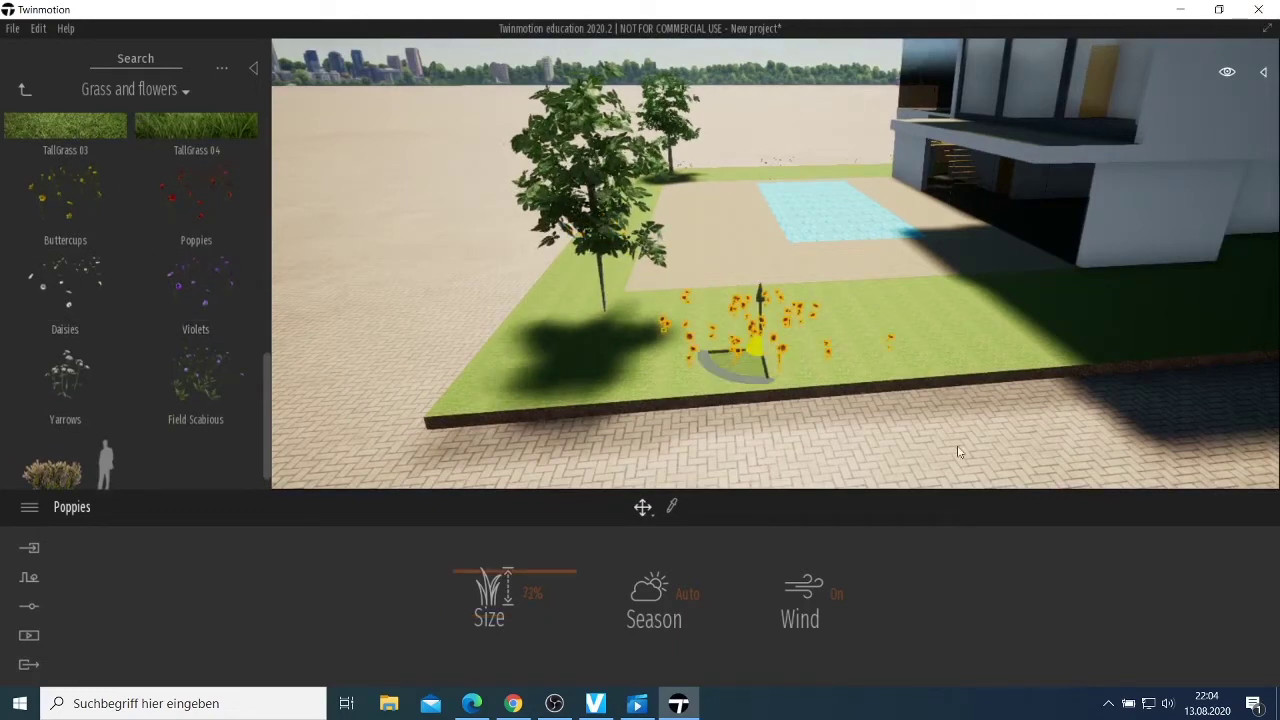
{"action": "left_click", "coordinate": [888, 417]}
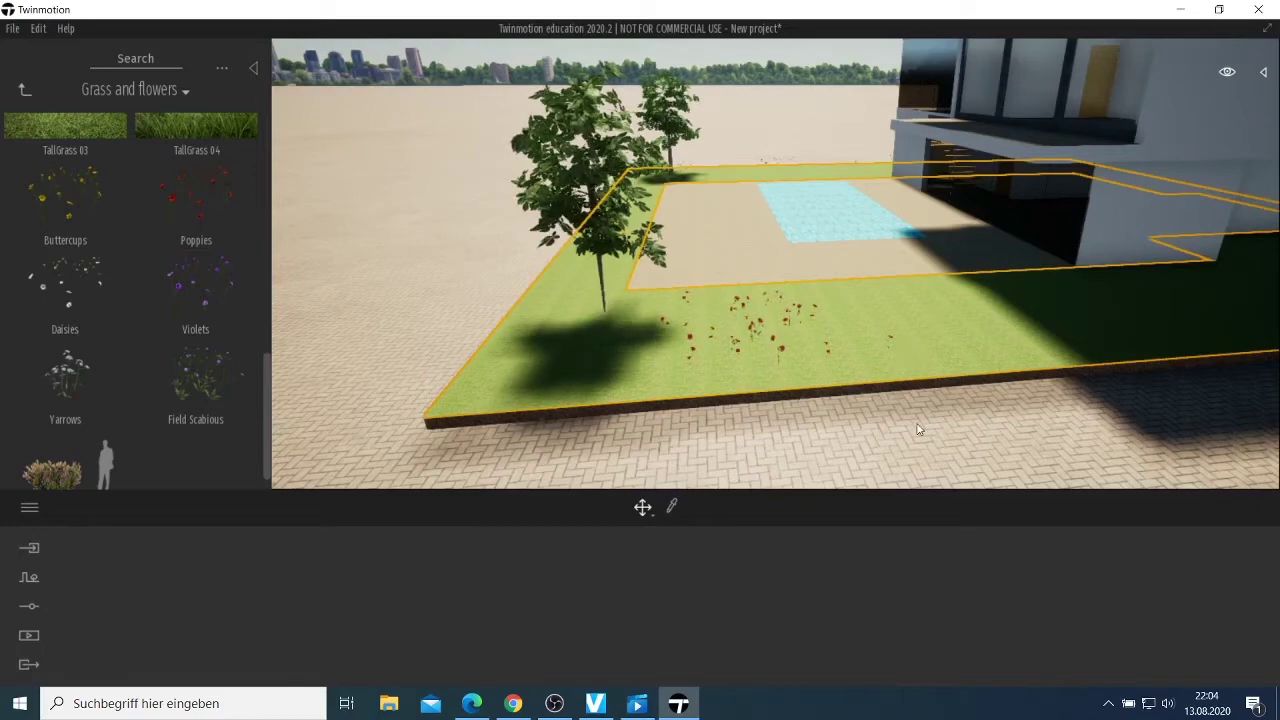
Place Violets, Daisies and Buttercups patches in a row along the side lawn, from the poppies to the tree by the house.
{"action": "middle_click_drag", "start_coordinate": [917, 429], "coordinate": [705, 339]}
{"action": "left_click_drag", "start_coordinate": [83, 272], "coordinate": [690, 310]}
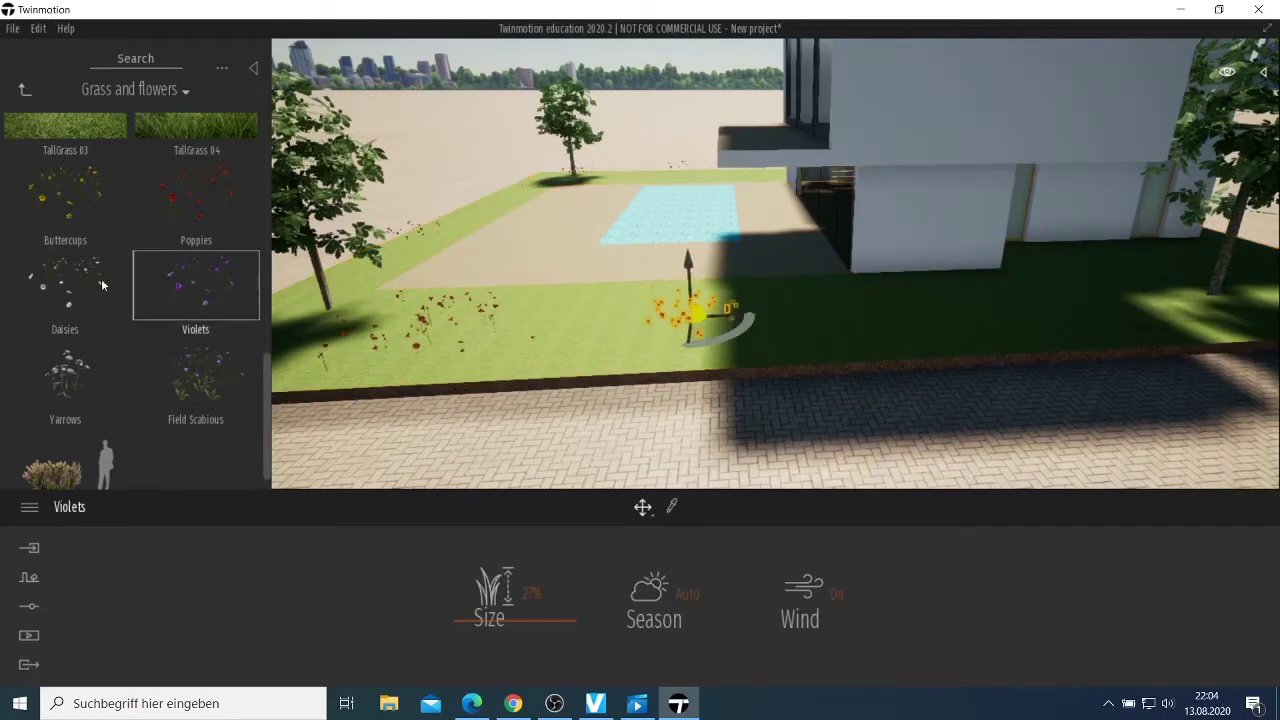
{"action": "left_click_drag", "start_coordinate": [84, 283], "coordinate": [938, 312]}
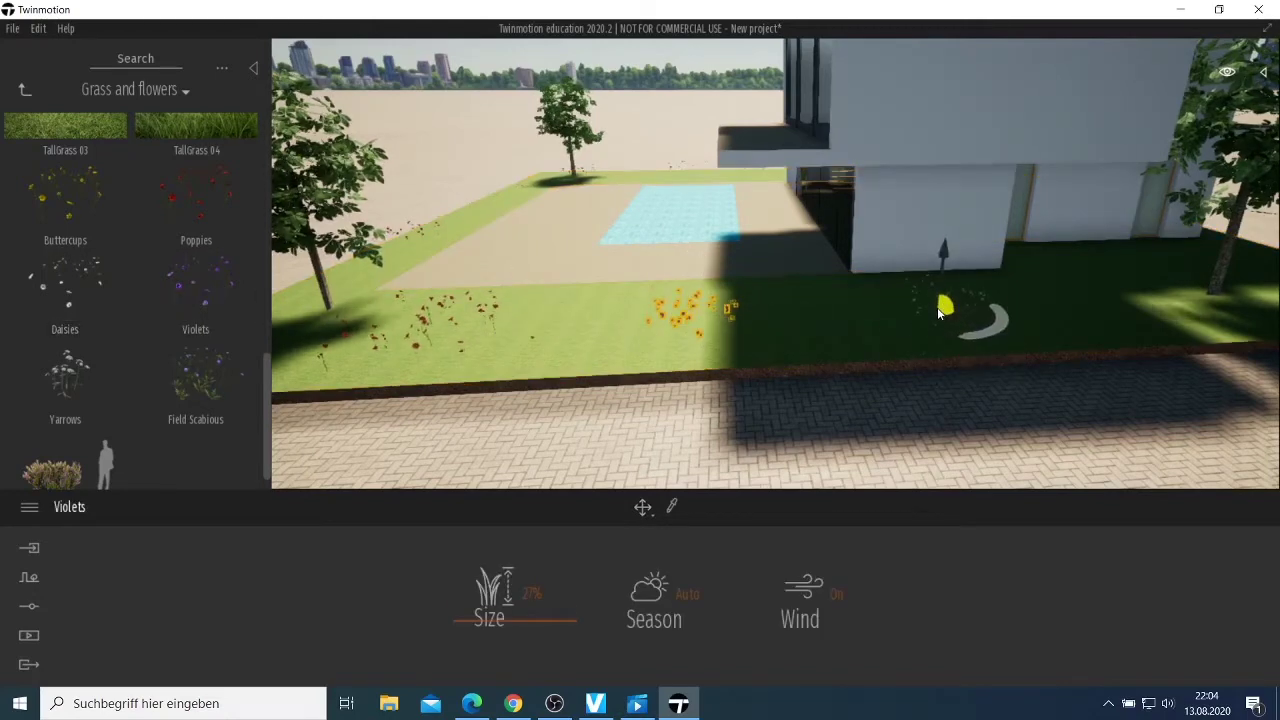
{"action": "left_click_drag", "start_coordinate": [85, 205], "coordinate": [1201, 301]}
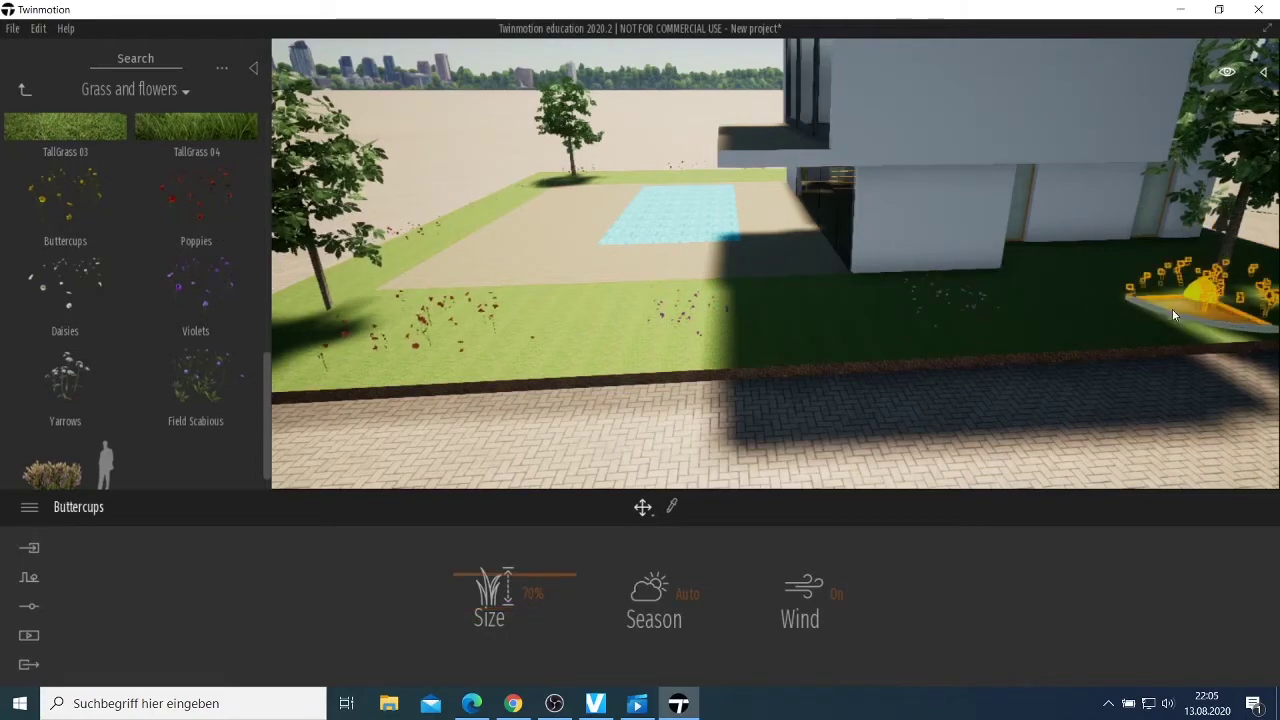
Examine the flower planting around the plot from the side and pool ends, and select the surrounding paving.
{"action": "scroll", "coordinate": [796, 340], "scroll_direction": "down", "scroll_amount": 3}
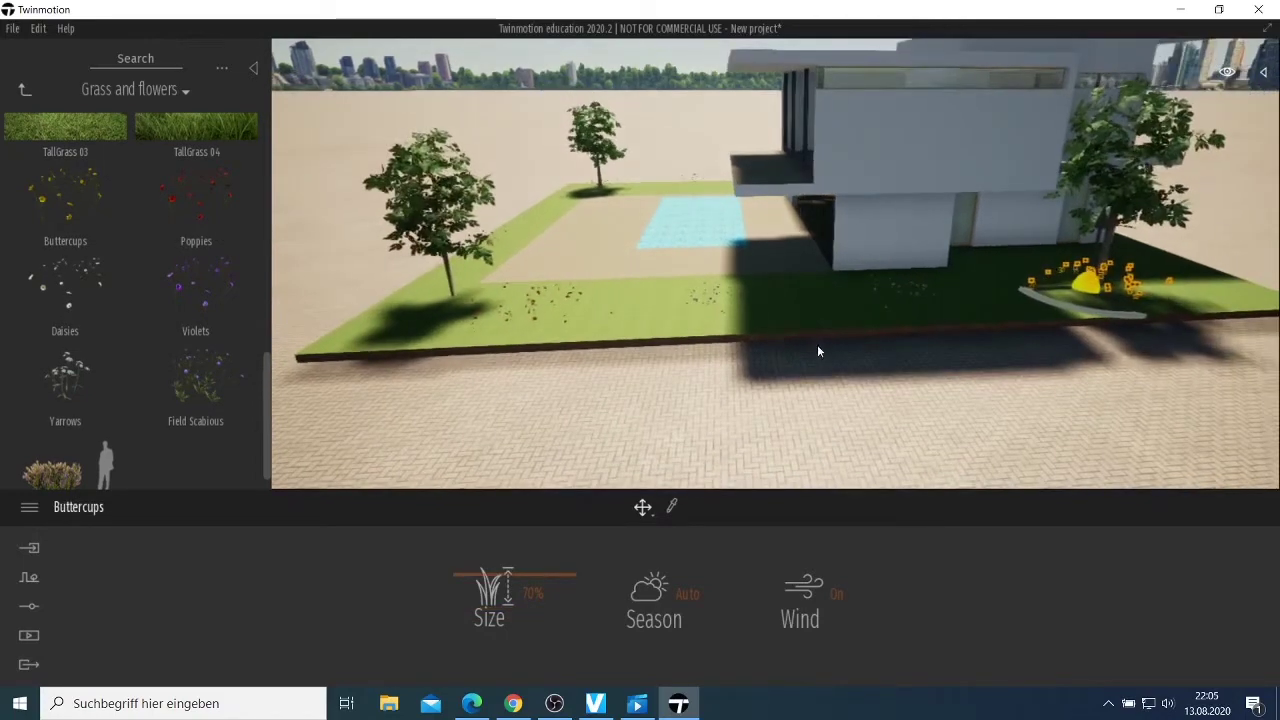
{"action": "scroll", "coordinate": [857, 357], "scroll_direction": "up", "scroll_amount": 2}
{"action": "scroll", "coordinate": [614, 428], "scroll_direction": "up", "scroll_amount": 2}
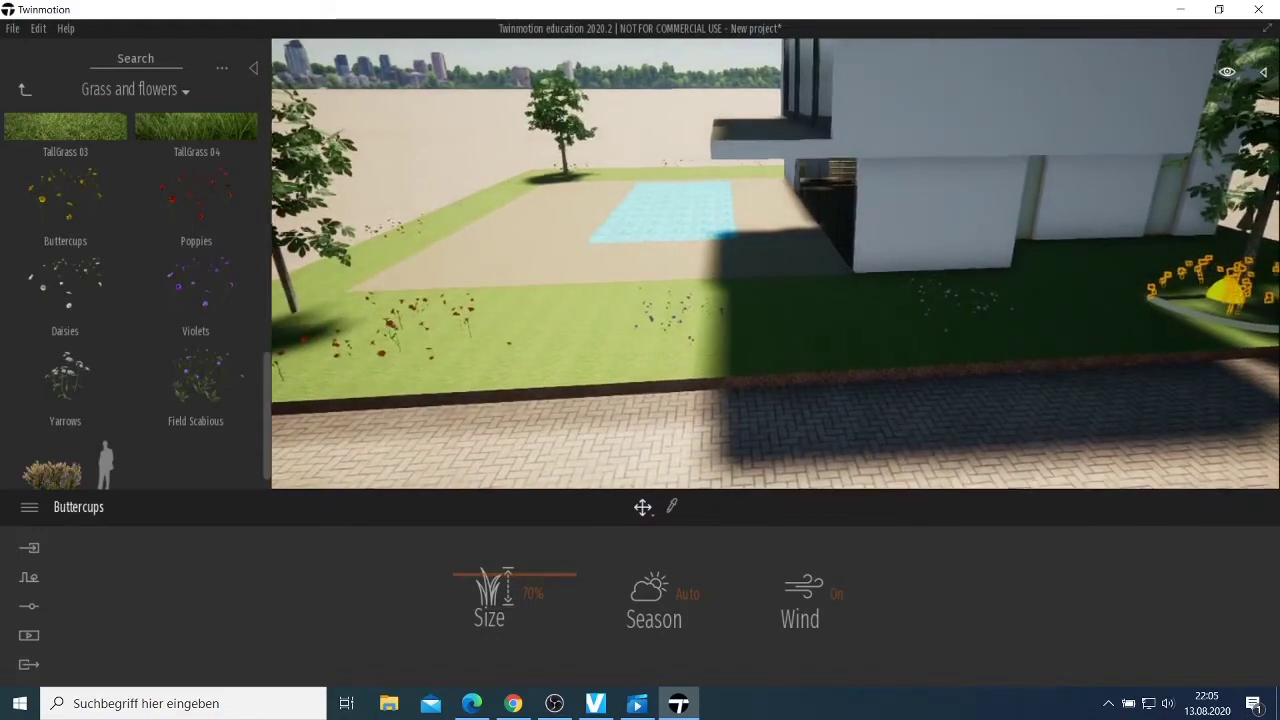
{"action": "right_click_drag", "start_coordinate": [614, 428], "coordinate": [772, 414]}
{"action": "key", "text": "a"}
{"action": "key", "text": "s"}
{"action": "key", "text": "a"}
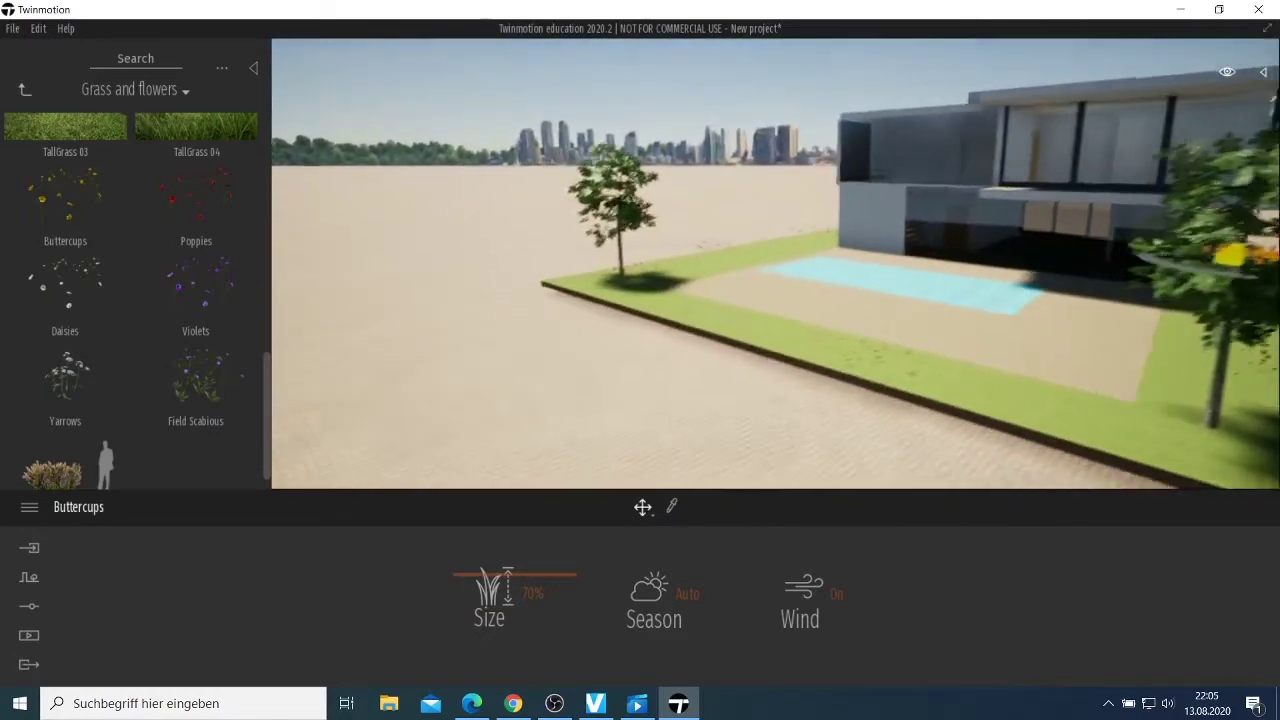
{"action": "key", "text": "a"}
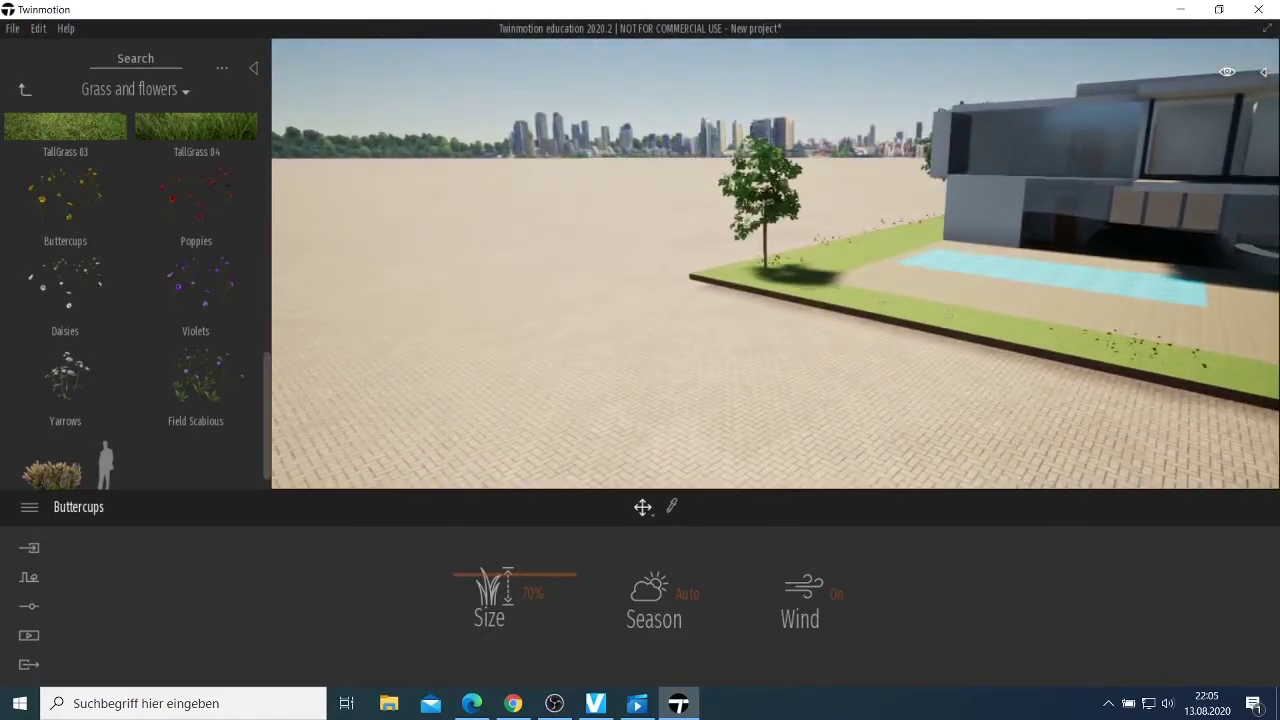
{"action": "left_click", "coordinate": [768, 407]}
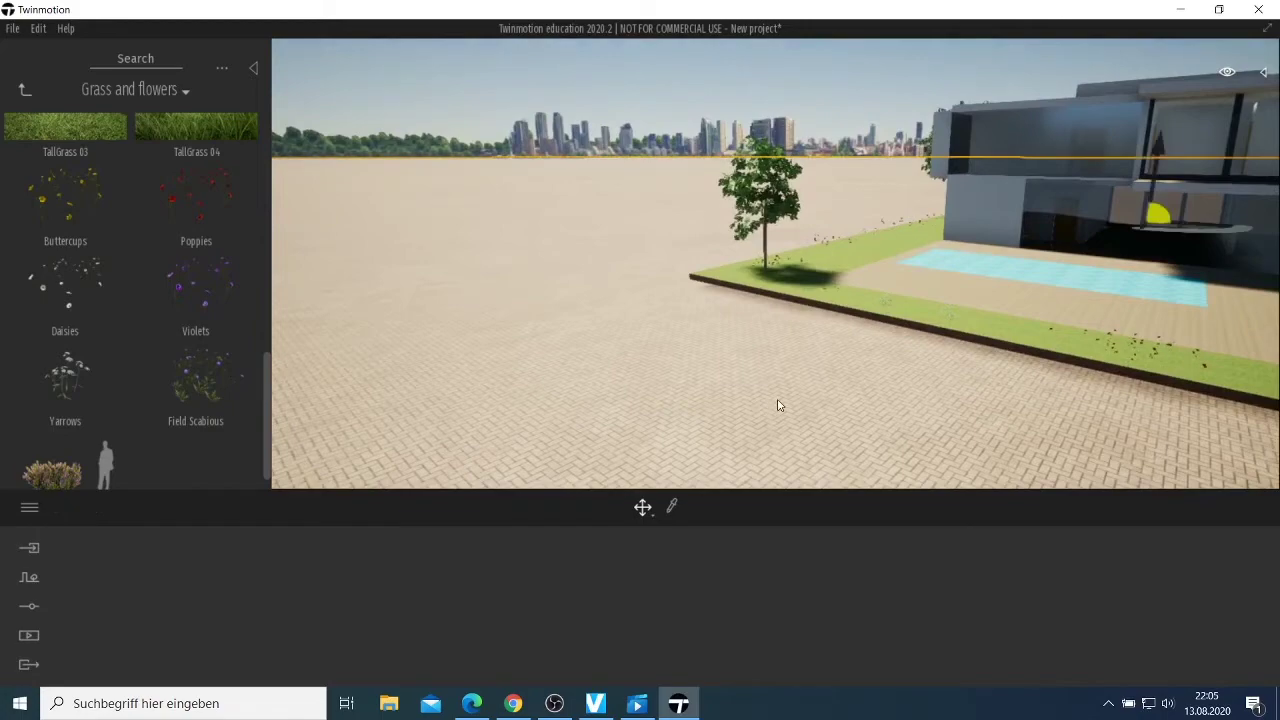
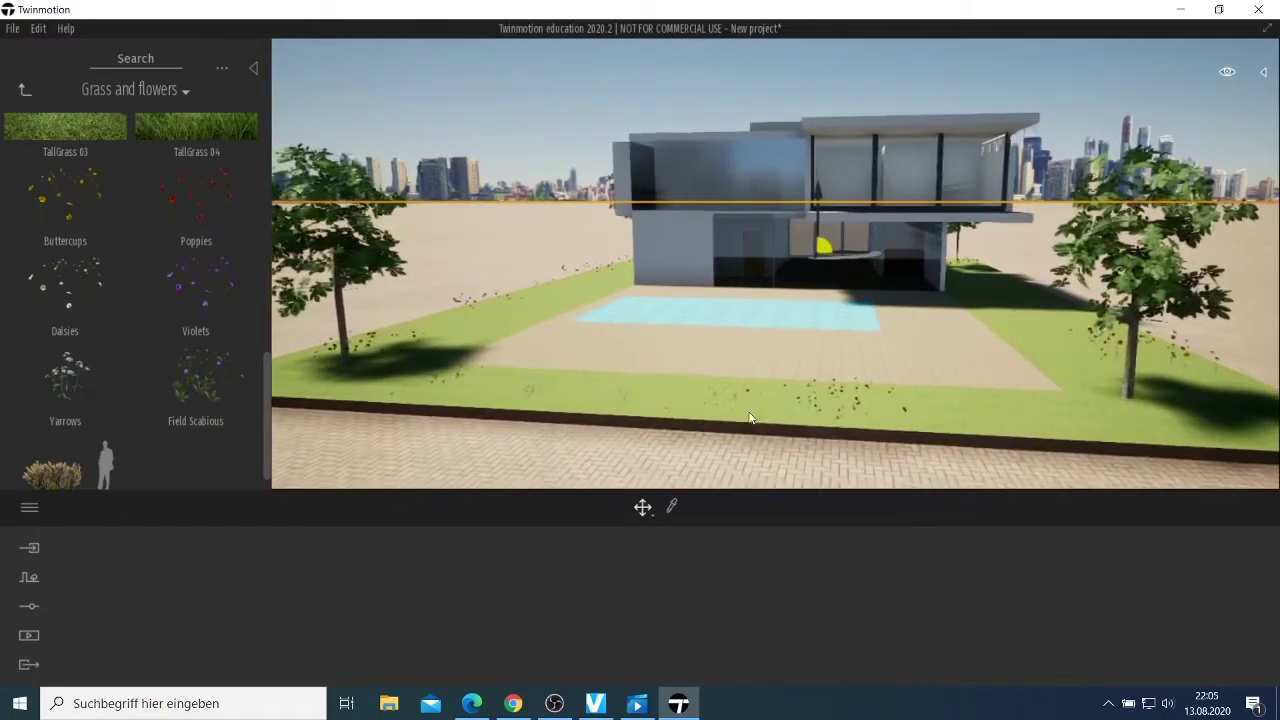
Look through the library's Materials categories and the Home categories under Objects.
{"action": "left_click", "coordinate": [20, 90]}
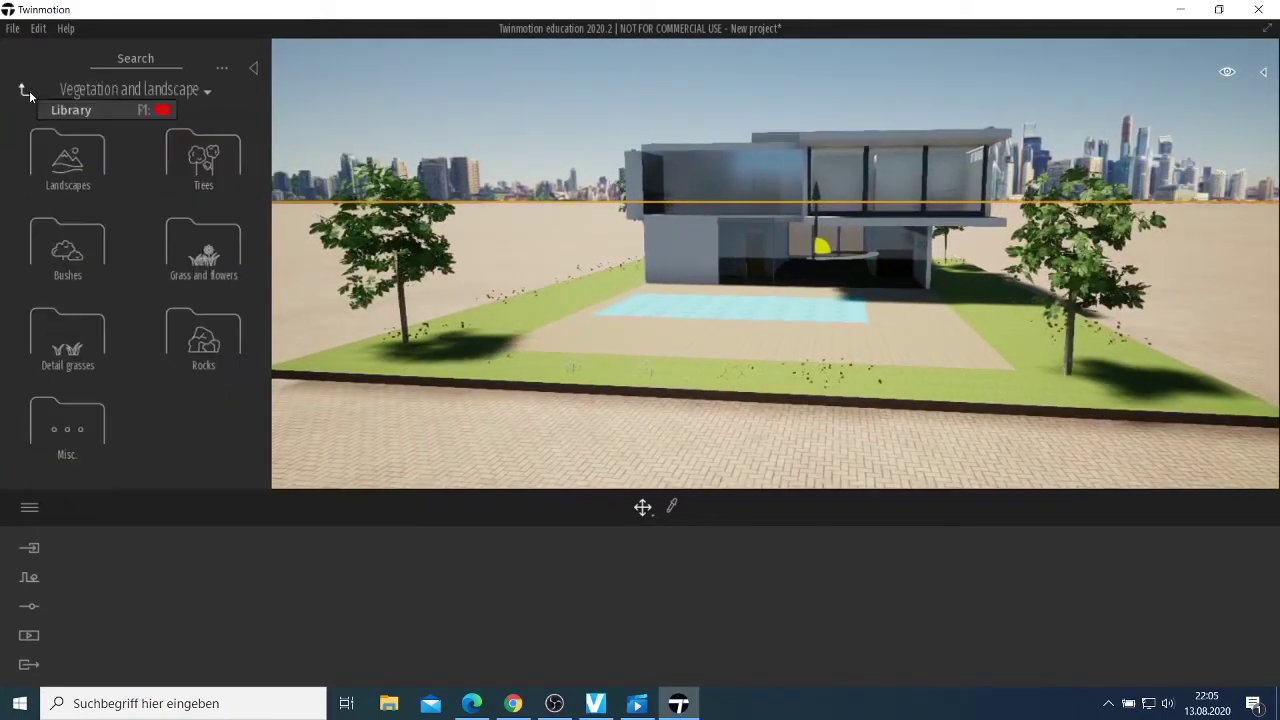
{"action": "left_click", "coordinate": [22, 88]}
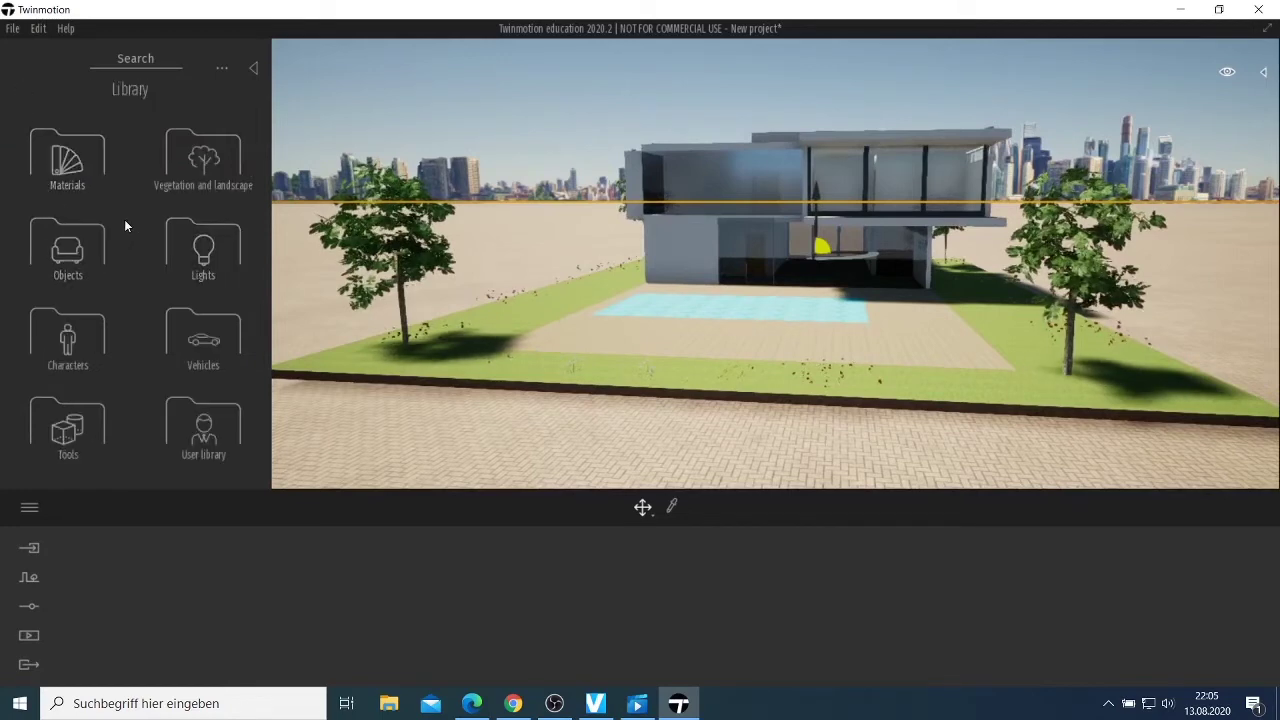
{"action": "left_click", "coordinate": [64, 167]}
{"action": "scroll", "coordinate": [93, 255], "scroll_direction": "down", "scroll_amount": 5}
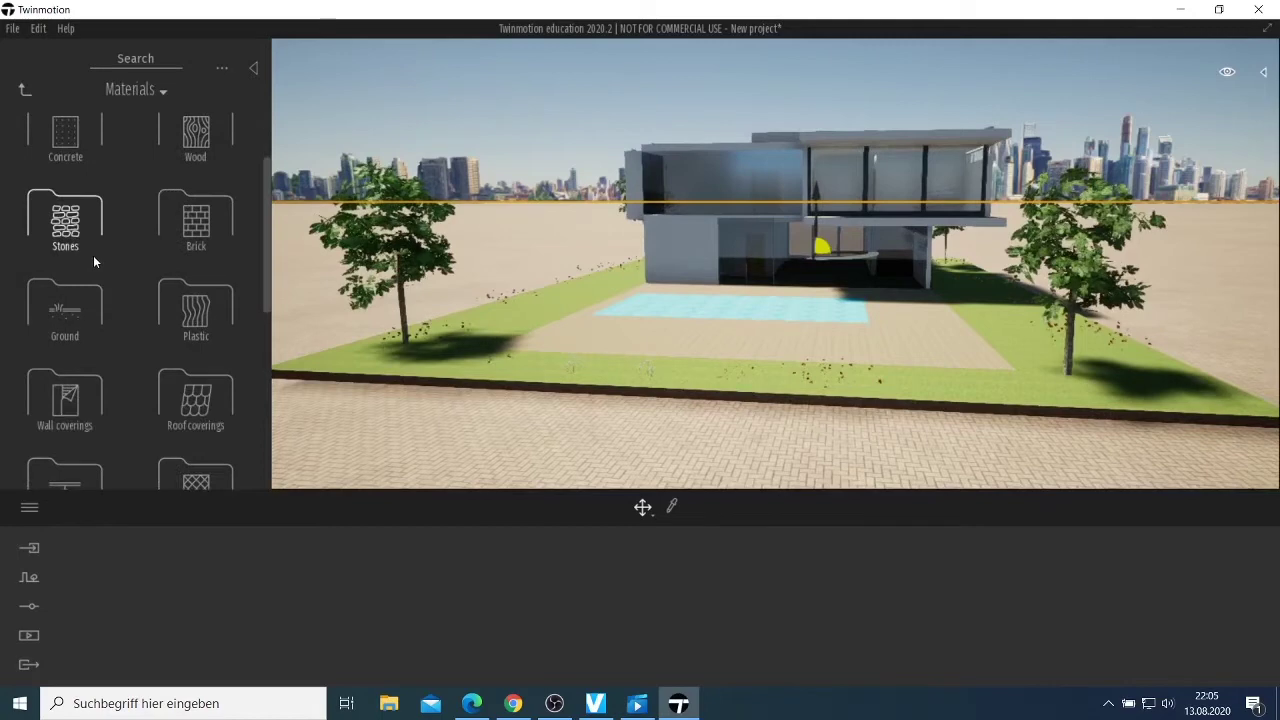
{"action": "scroll", "coordinate": [95, 282], "scroll_direction": "down", "scroll_amount": 2}
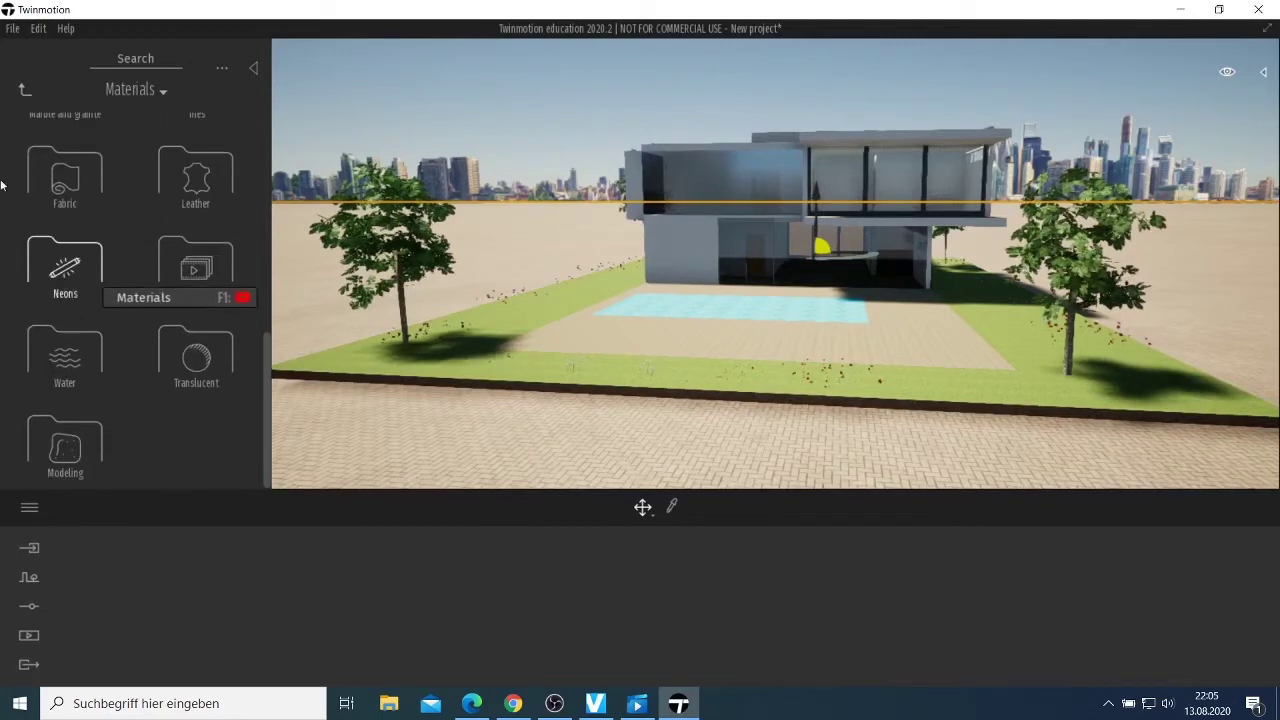
{"action": "left_click", "coordinate": [26, 91]}
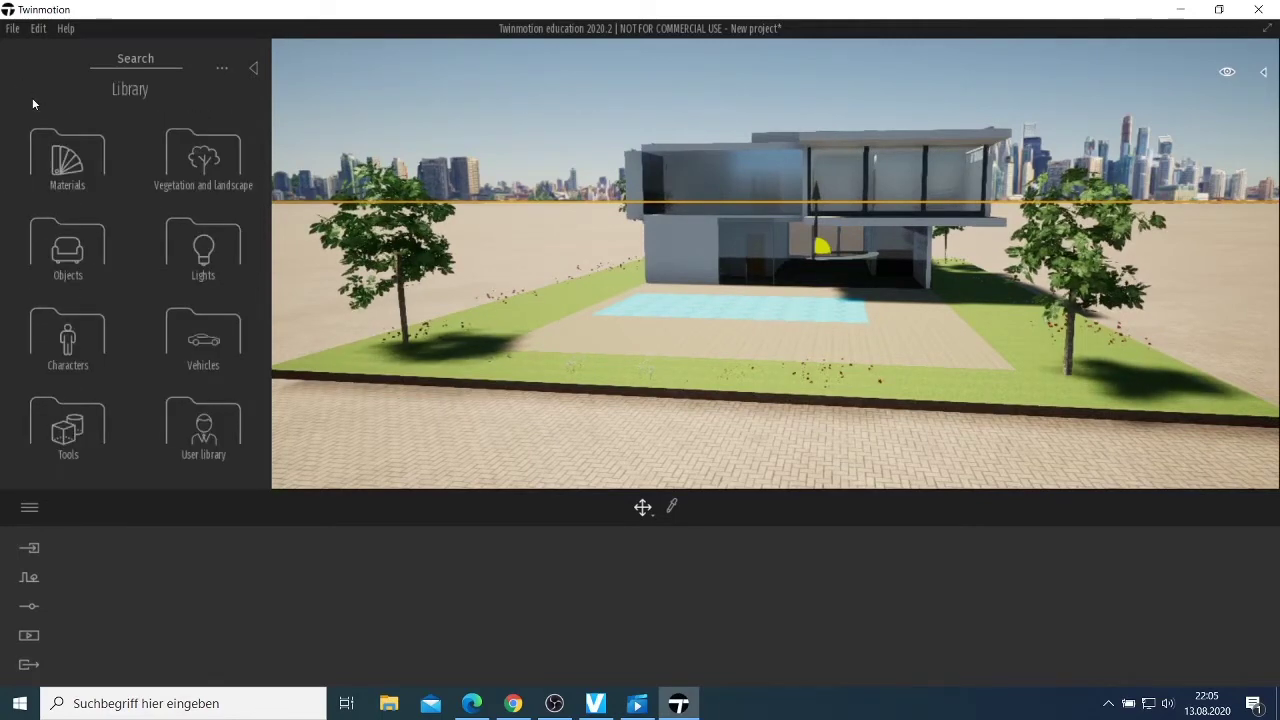
{"action": "left_click", "coordinate": [84, 272]}
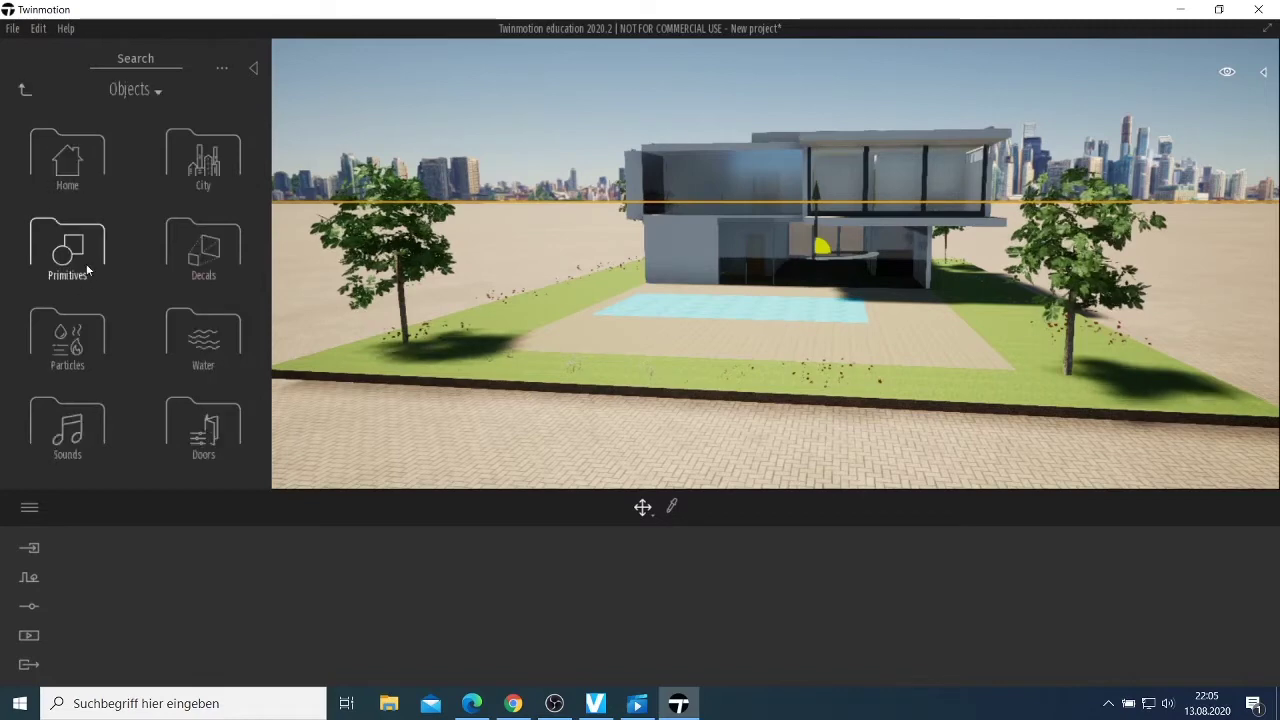
{"action": "left_click", "coordinate": [94, 165]}
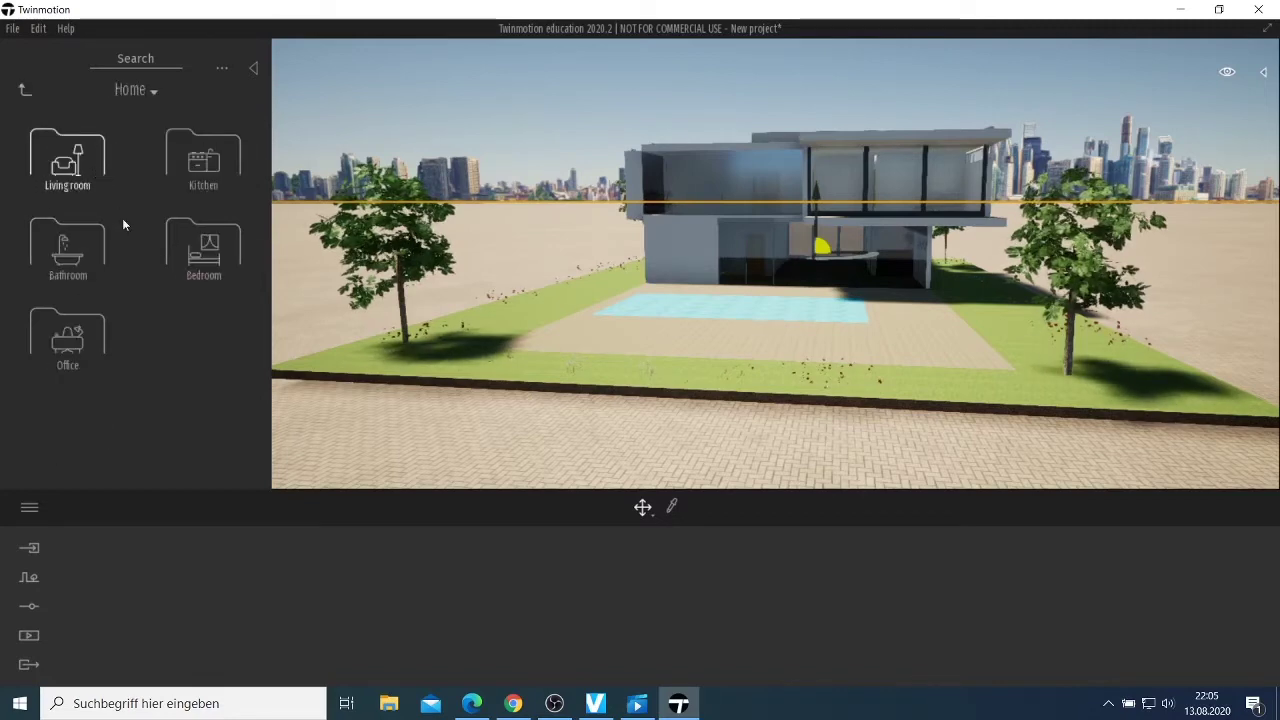
{"action": "left_click", "coordinate": [27, 92]}
Place an Ageless planter from the City planters on the deck at the street side of the pool.
{"action": "left_click", "coordinate": [176, 162]}
{"action": "scroll", "coordinate": [180, 220], "scroll_direction": "down", "scroll_amount": 2}
{"action": "scroll", "coordinate": [182, 236], "scroll_direction": "down", "scroll_amount": 1}
{"action": "scroll", "coordinate": [137, 355], "scroll_direction": "up", "scroll_amount": 1}
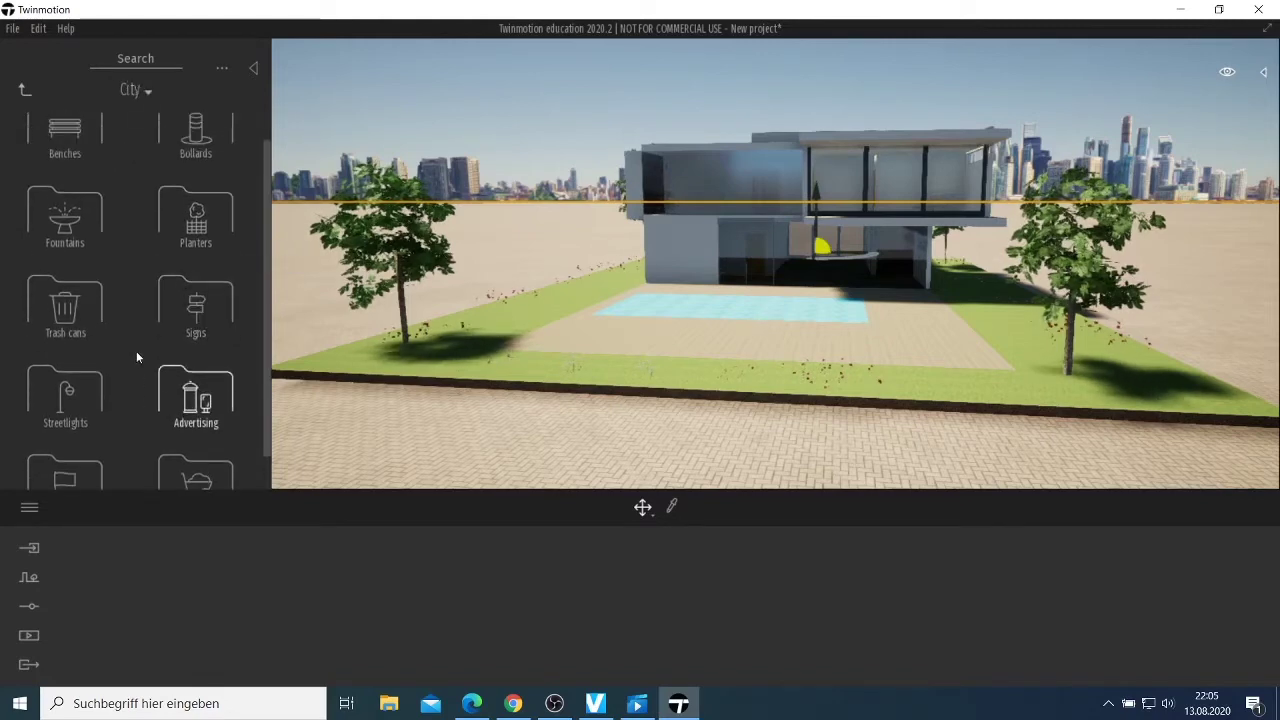
{"action": "left_click", "coordinate": [198, 236]}
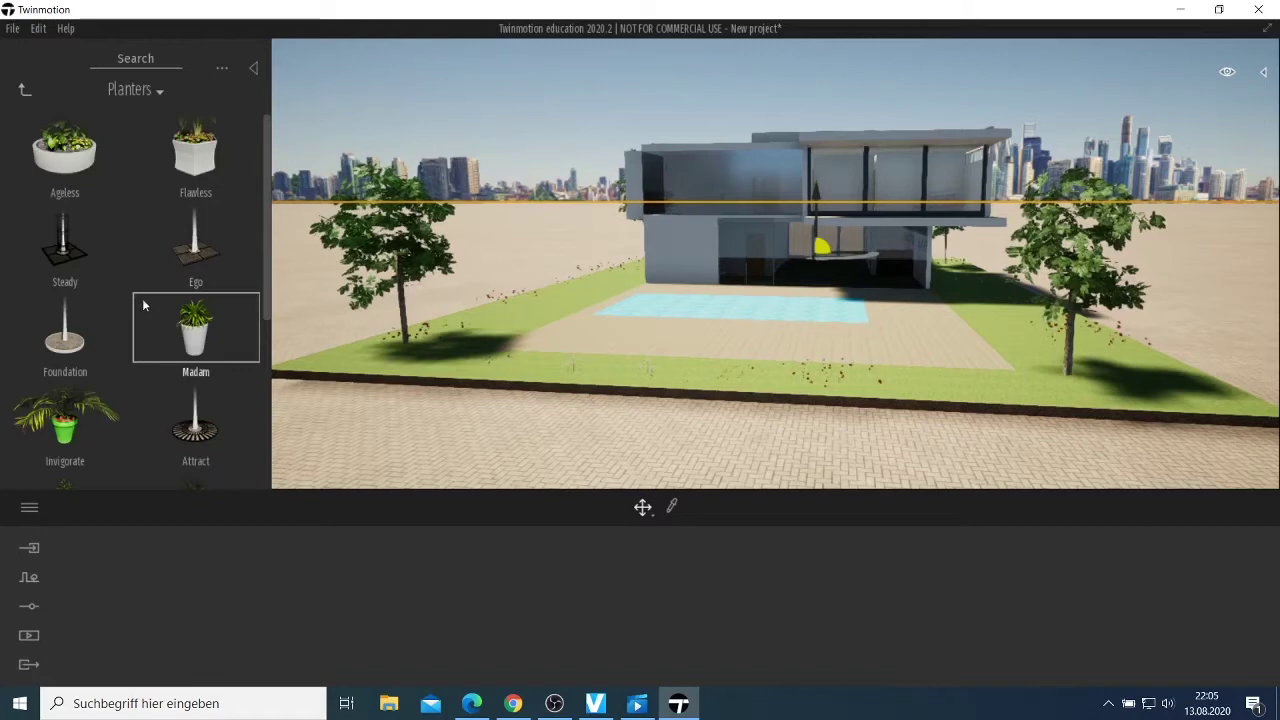
{"action": "left_click_drag", "start_coordinate": [57, 170], "coordinate": [682, 348]}
Place an Invigorate planter by the house wall at the pool's far corner and a Madam planter at the opposite house corner.
{"action": "scroll", "coordinate": [91, 428], "scroll_direction": "down", "scroll_amount": 3}
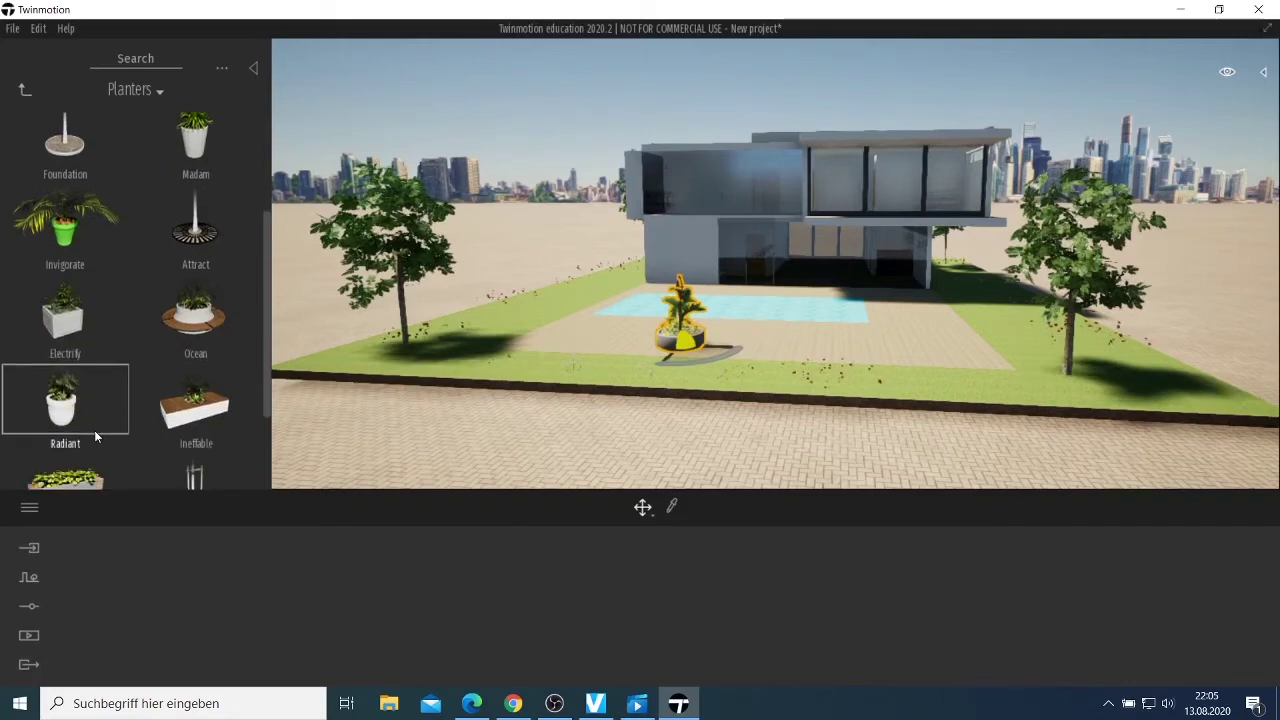
{"action": "scroll", "coordinate": [95, 434], "scroll_direction": "up", "scroll_amount": 1}
{"action": "scroll", "coordinate": [554, 443], "scroll_direction": "up", "scroll_amount": 5}
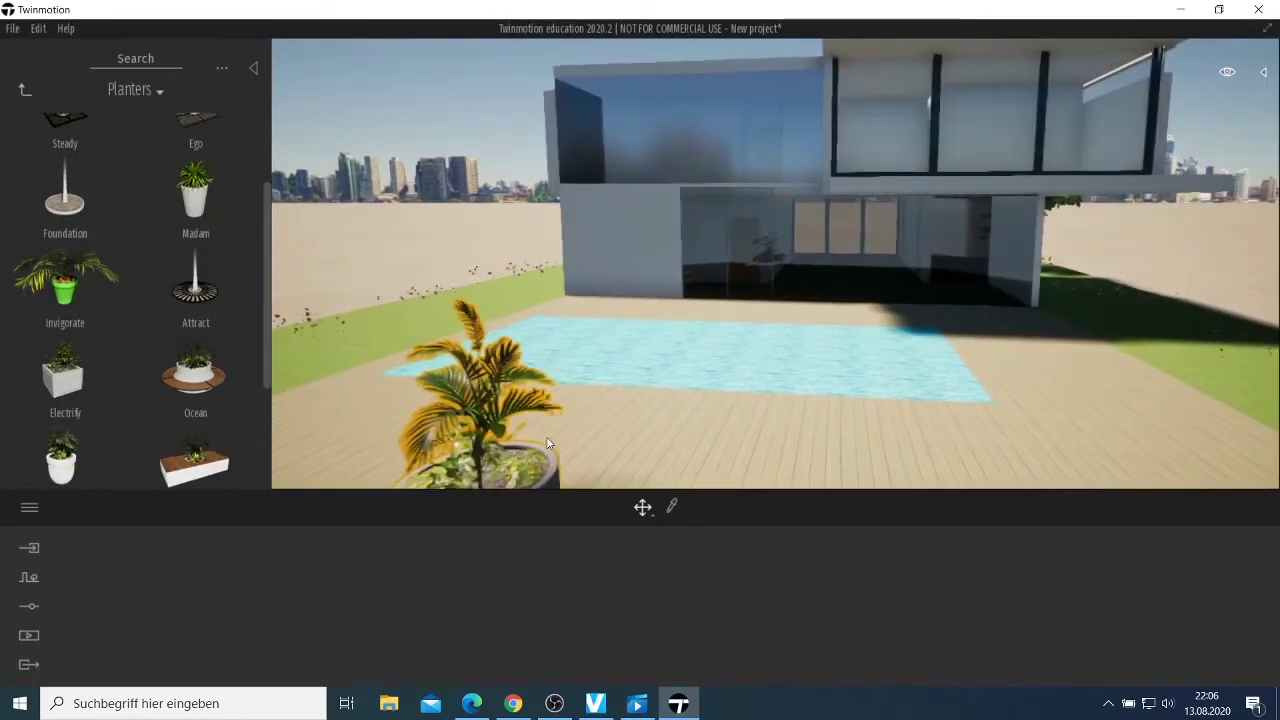
{"action": "scroll", "coordinate": [545, 443], "scroll_direction": "up", "scroll_amount": 3}
{"action": "left_click_drag", "start_coordinate": [80, 283], "coordinate": [545, 318]}
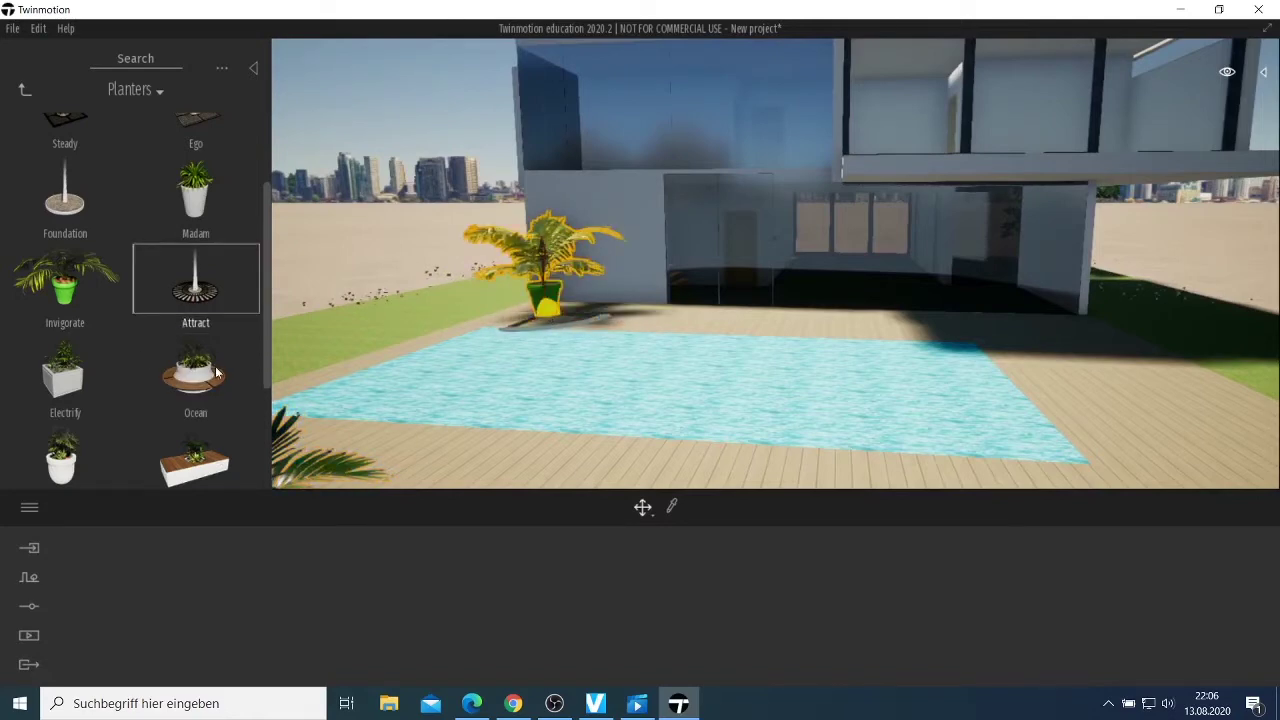
{"action": "scroll", "coordinate": [211, 368], "scroll_direction": "down", "scroll_amount": 1}
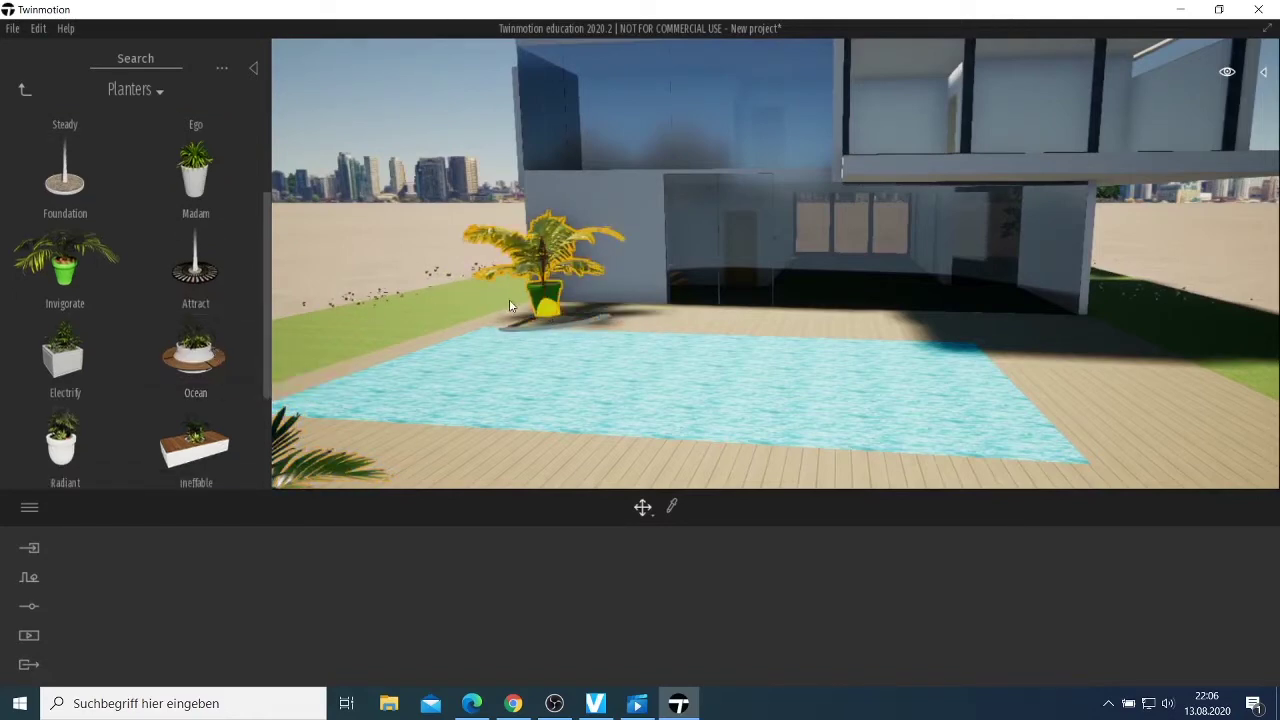
{"action": "left_click_drag", "start_coordinate": [195, 172], "coordinate": [1121, 324]}
Place a Buxom planter on the side lawn near the deck's edge, beside the corner tree.
{"action": "scroll", "coordinate": [110, 339], "scroll_direction": "down", "scroll_amount": 3}
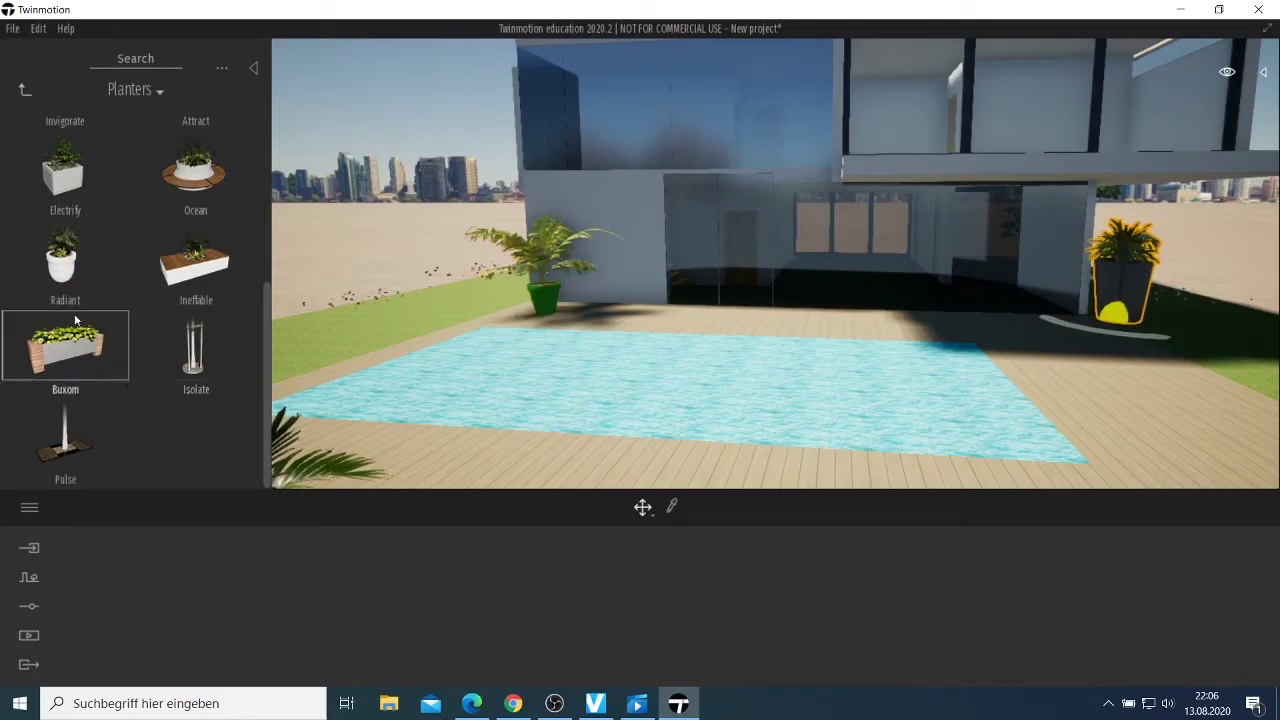
{"action": "scroll", "coordinate": [511, 353], "scroll_direction": "down", "scroll_amount": 5}
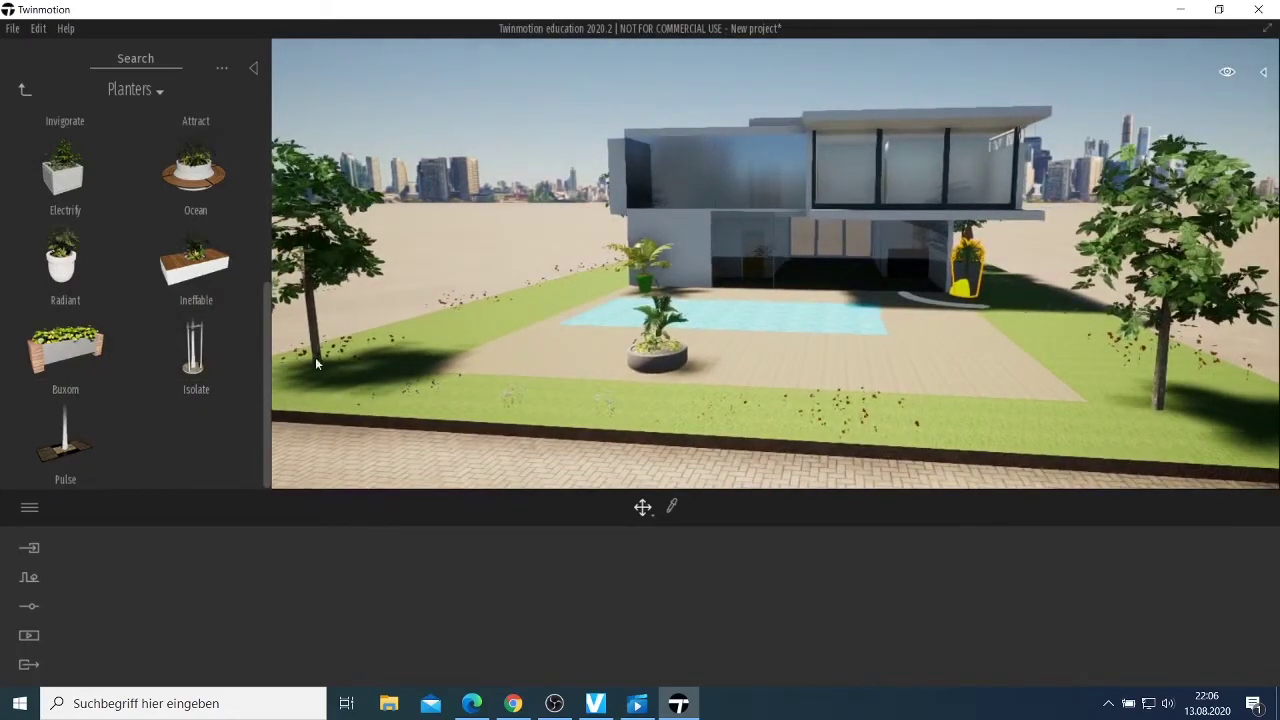
{"action": "left_click_drag", "start_coordinate": [97, 337], "coordinate": [1100, 350]}
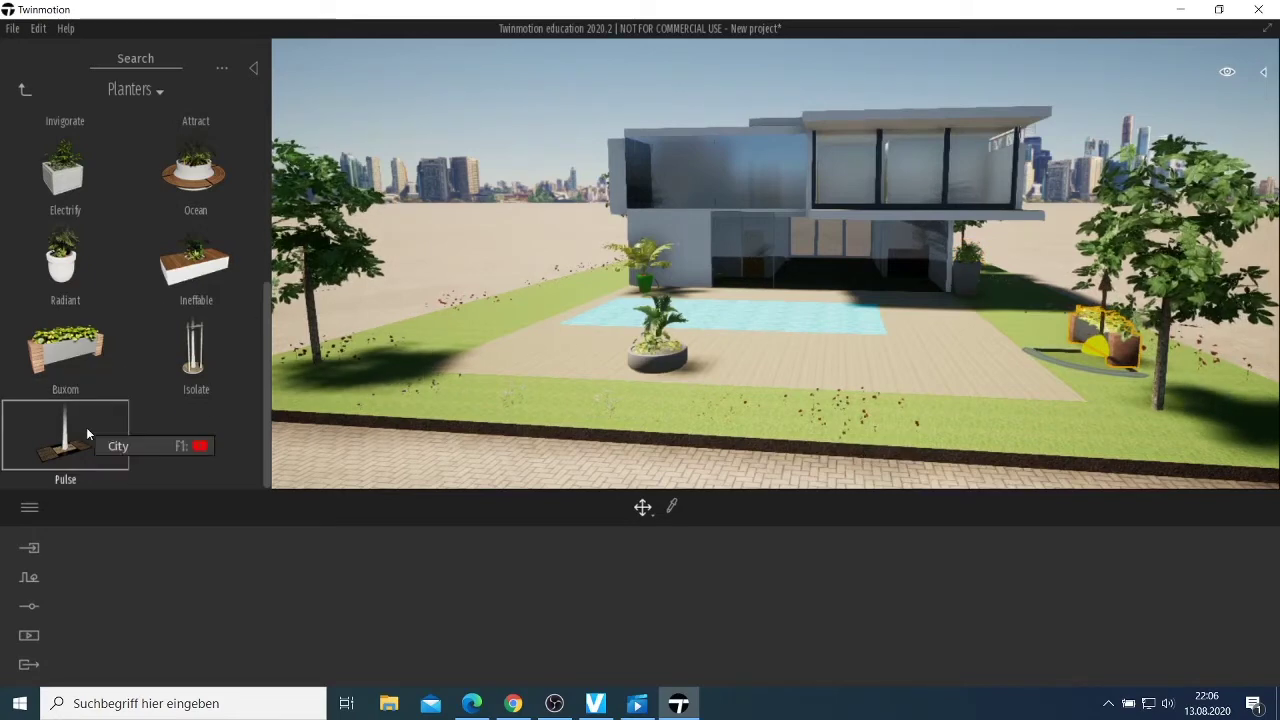
Leave the planters, look through the City object categories and open the trash can models.
{"action": "scroll", "coordinate": [107, 364], "scroll_direction": "up", "scroll_amount": 2}
{"action": "scroll", "coordinate": [107, 364], "scroll_direction": "up", "scroll_amount": 5}
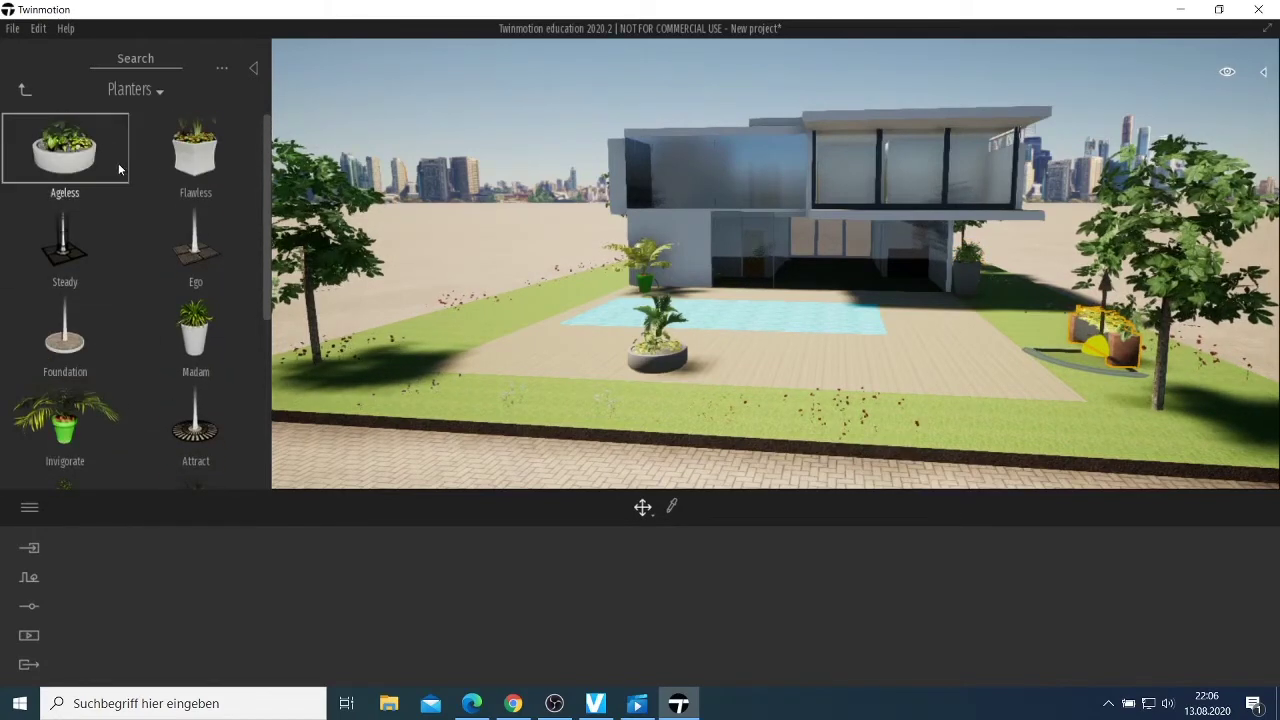
{"action": "left_click", "coordinate": [25, 90]}
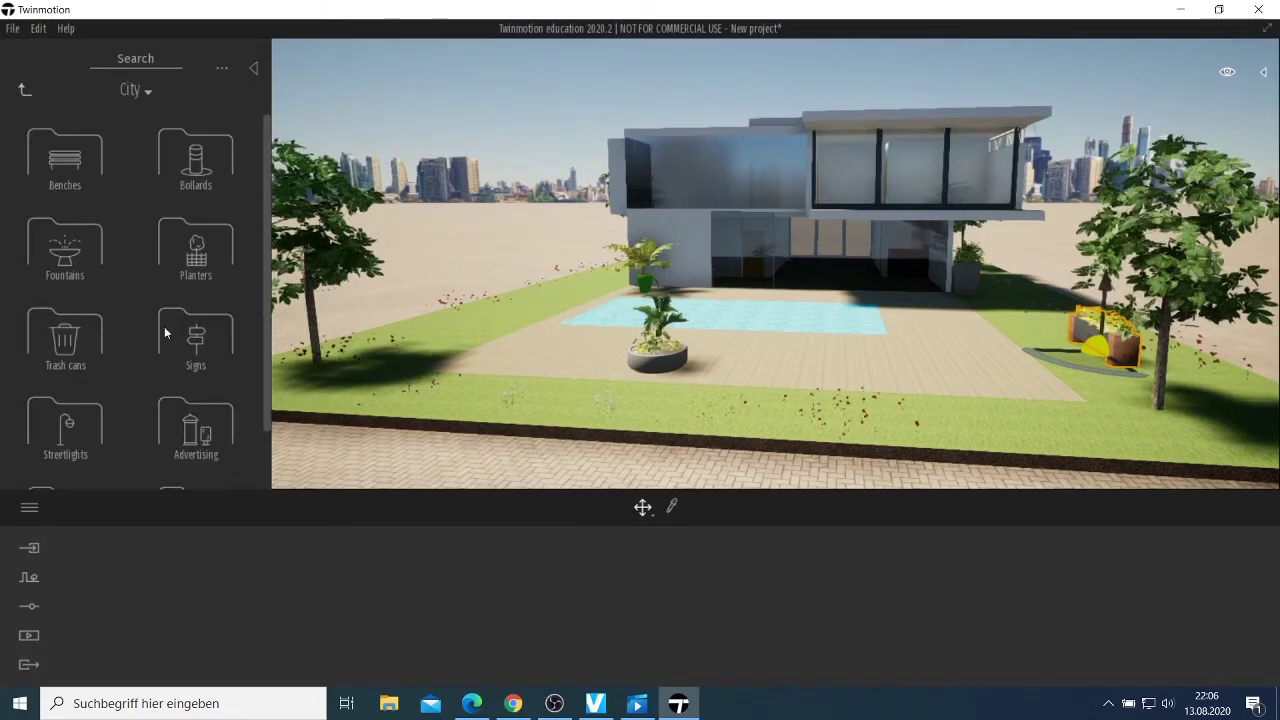
{"action": "scroll", "coordinate": [153, 375], "scroll_direction": "down", "scroll_amount": 2}
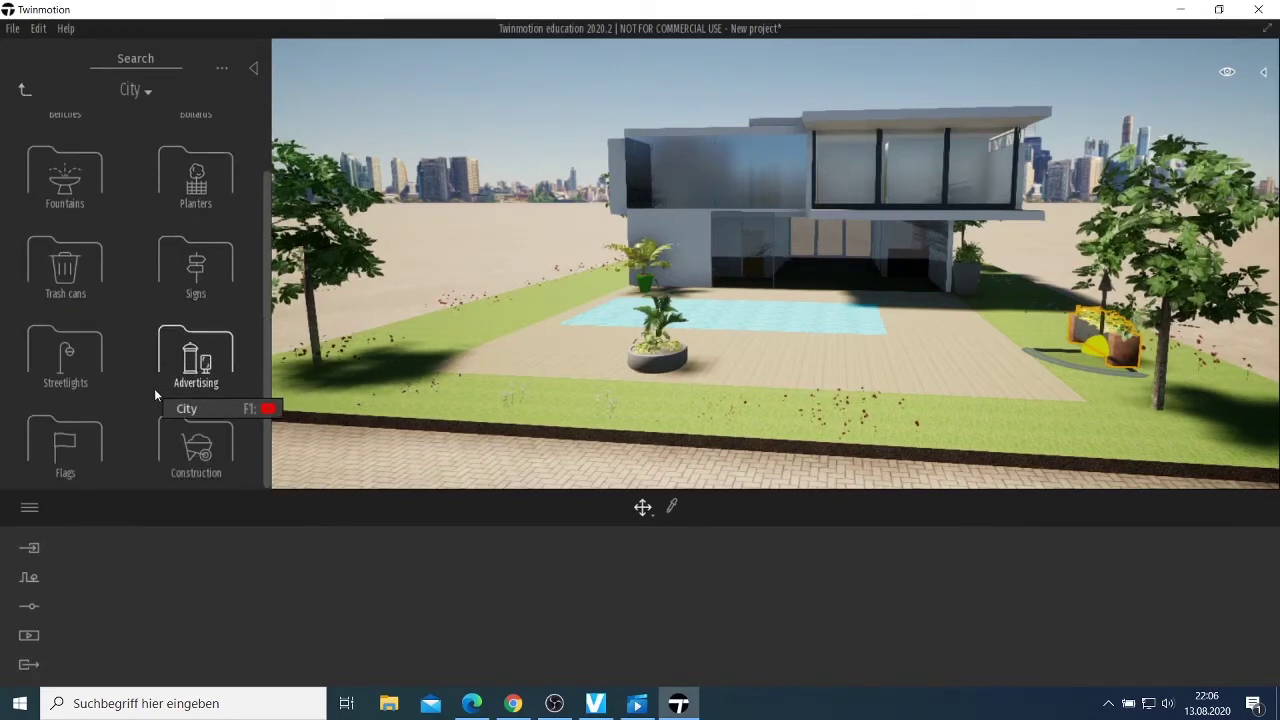
{"action": "scroll", "coordinate": [91, 330], "scroll_direction": "up", "scroll_amount": 2}
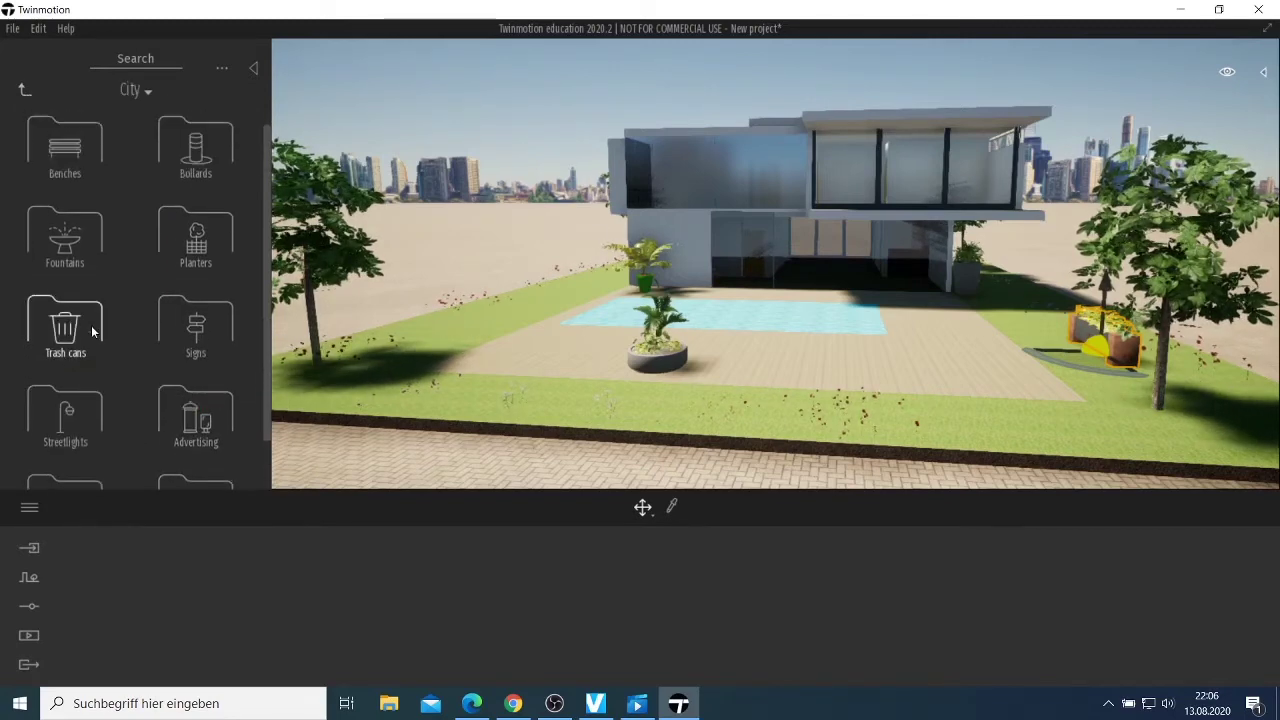
{"action": "left_click", "coordinate": [82, 338]}
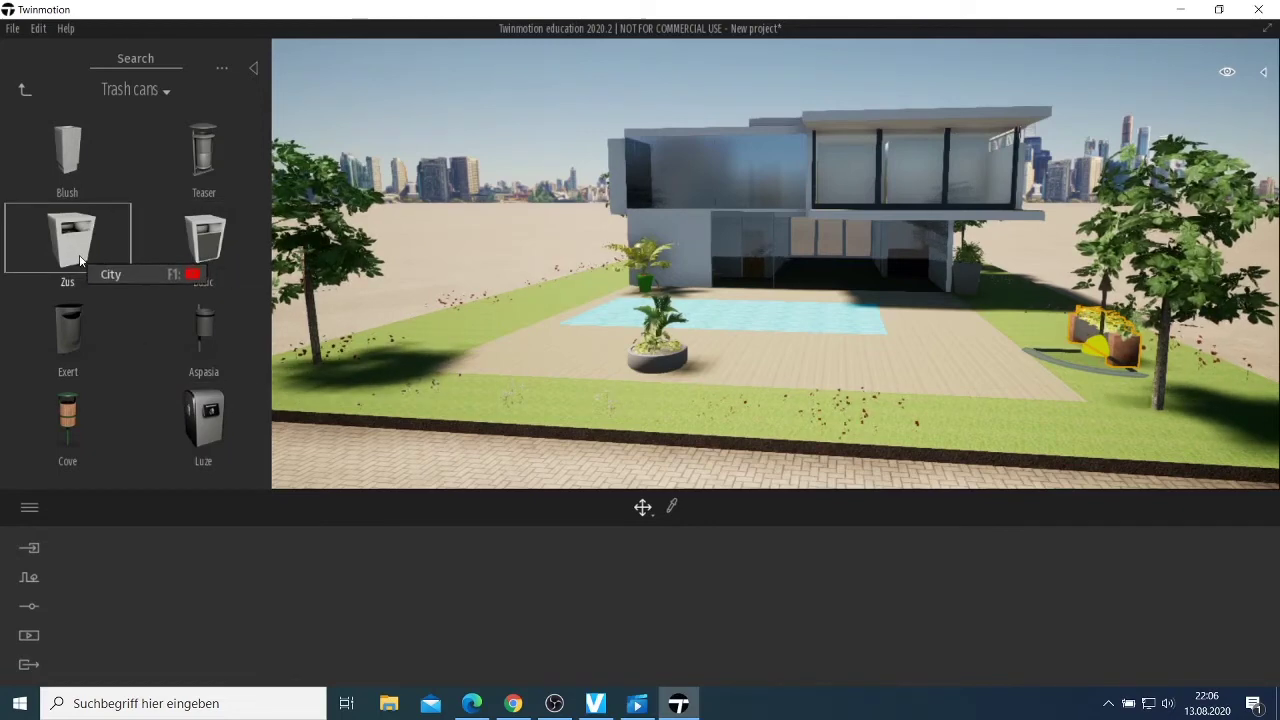
Place a Zus trash can on the deck and move it against the house wall between the Invigorate planter and the glass front.
{"action": "left_click_drag", "start_coordinate": [80, 260], "coordinate": [688, 298]}
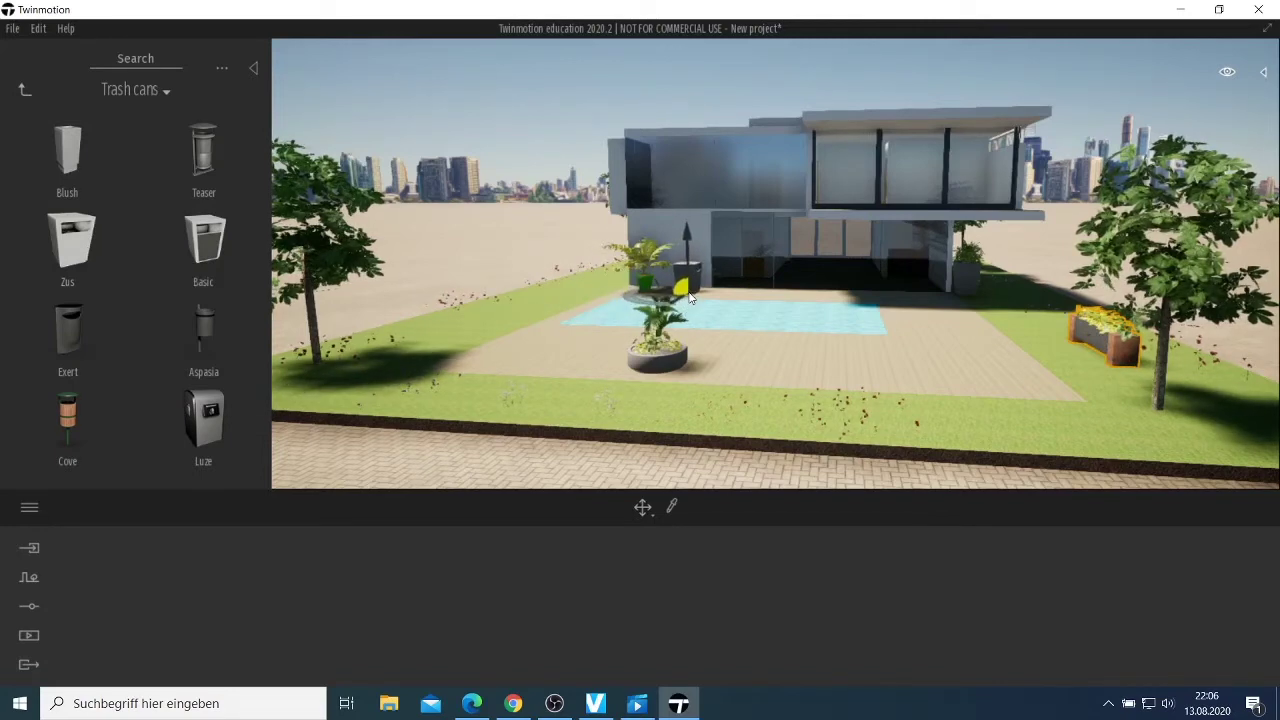
{"action": "left_click_drag", "start_coordinate": [688, 298], "coordinate": [701, 297]}
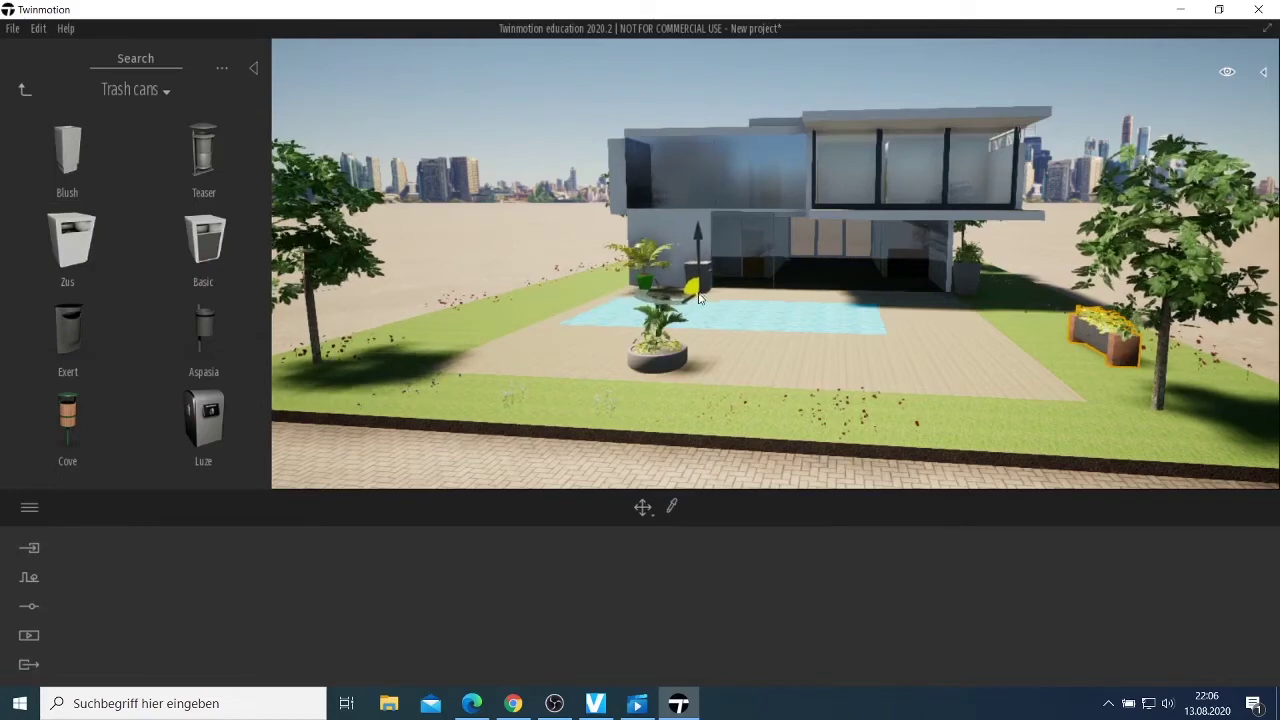
{"action": "scroll", "coordinate": [706, 305], "scroll_direction": "up", "scroll_amount": 8}
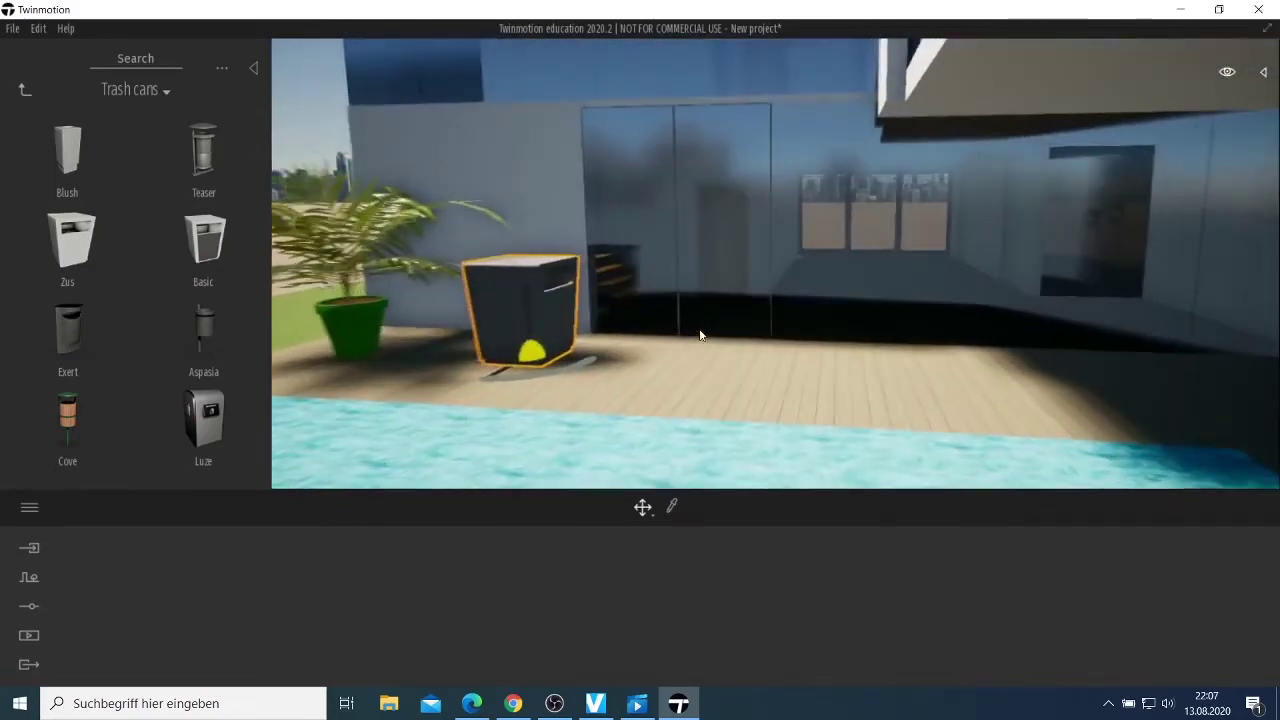
{"action": "scroll", "coordinate": [700, 335], "scroll_direction": "up", "scroll_amount": 3}
{"action": "left_click_drag", "start_coordinate": [297, 437], "coordinate": [351, 407]}
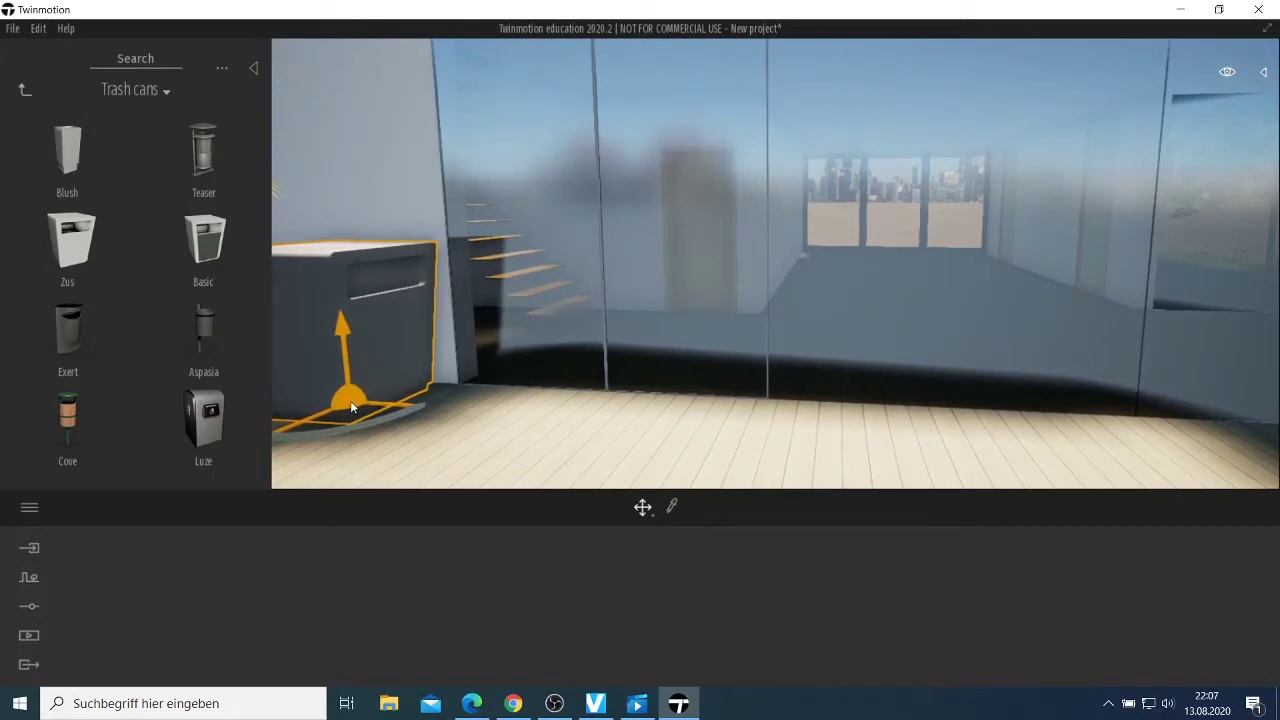
Delete the Zus trash can beside the glass front.
{"action": "scroll", "coordinate": [352, 412], "scroll_direction": "down", "scroll_amount": 3}
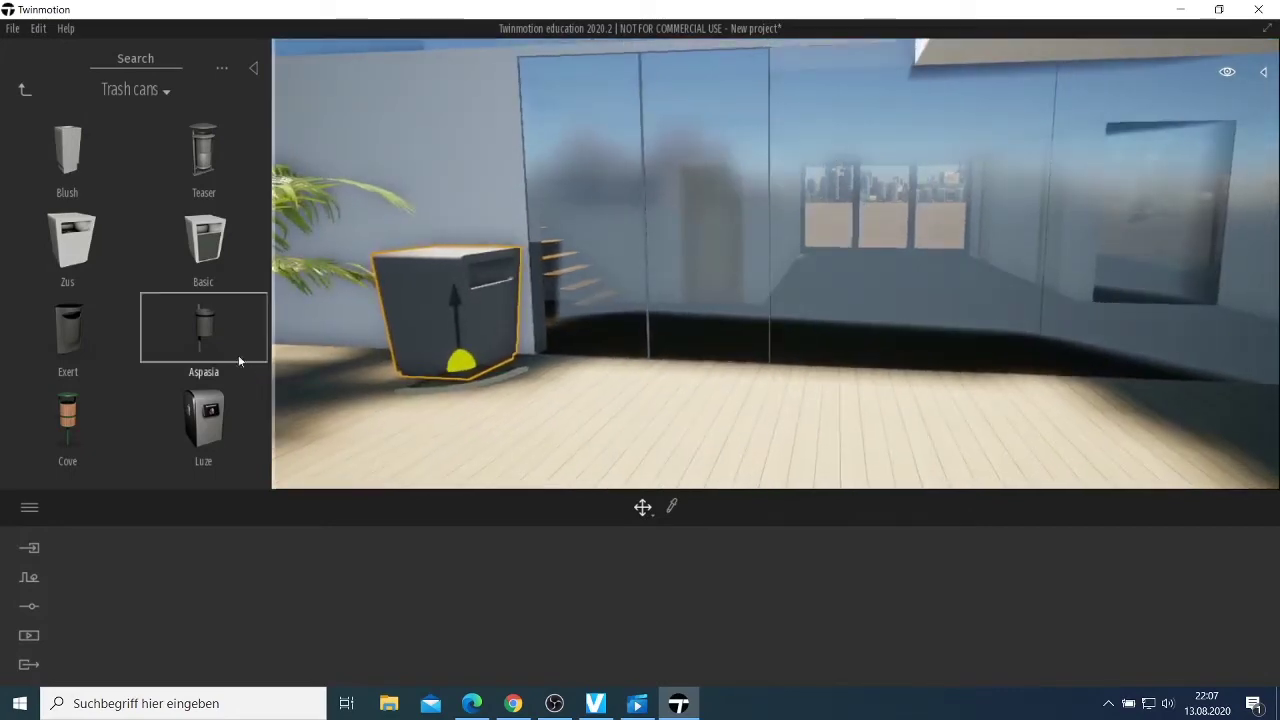
{"action": "left_click", "coordinate": [445, 350]}
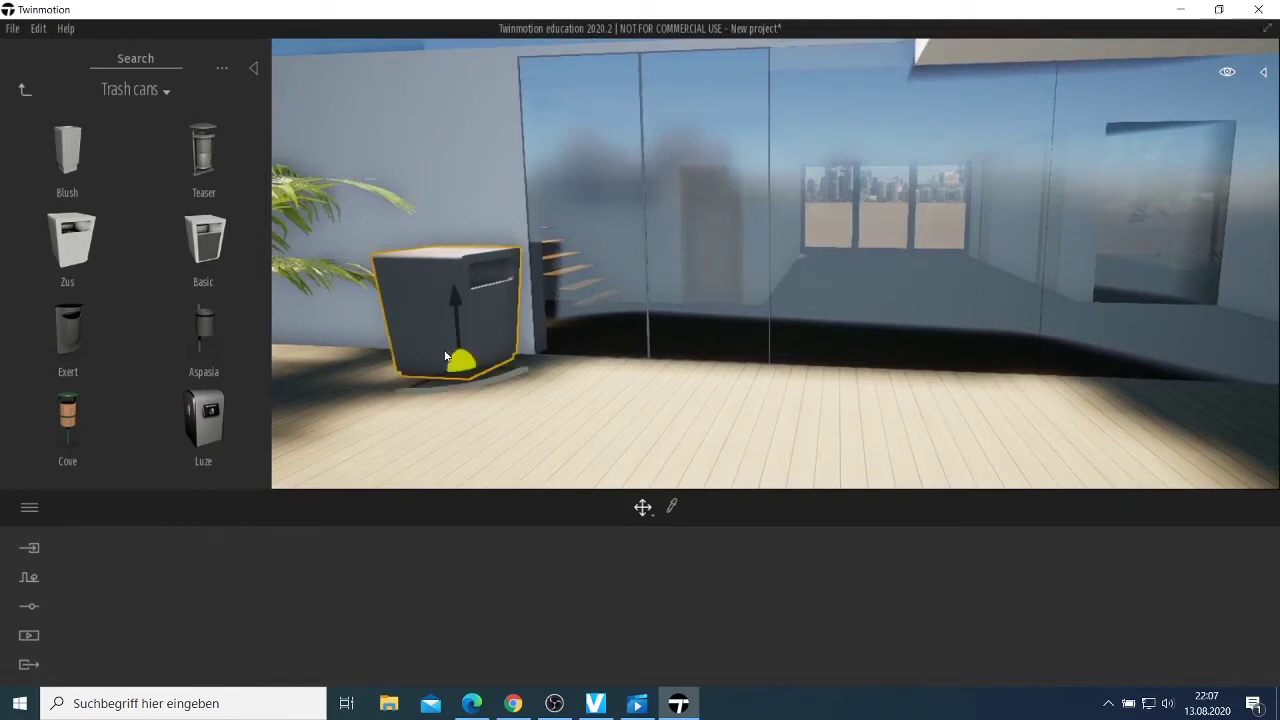
{"action": "left_click", "coordinate": [38, 30]}
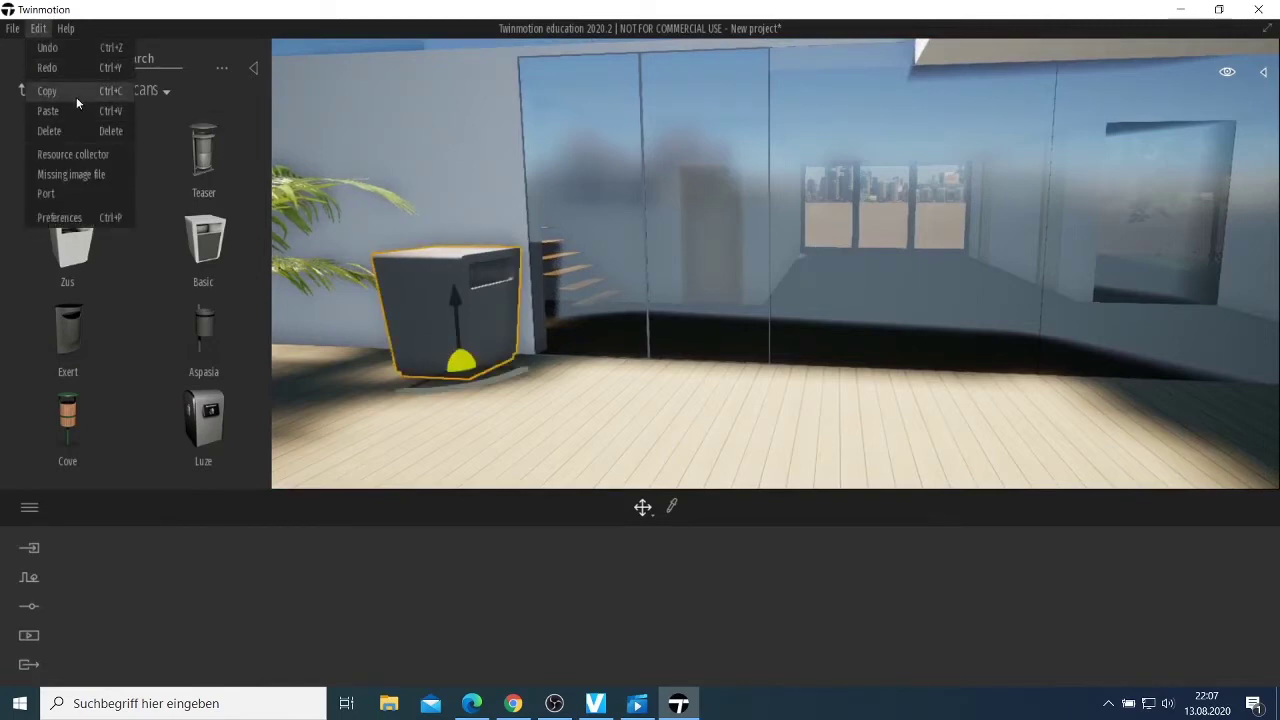
{"action": "left_click", "coordinate": [77, 127]}
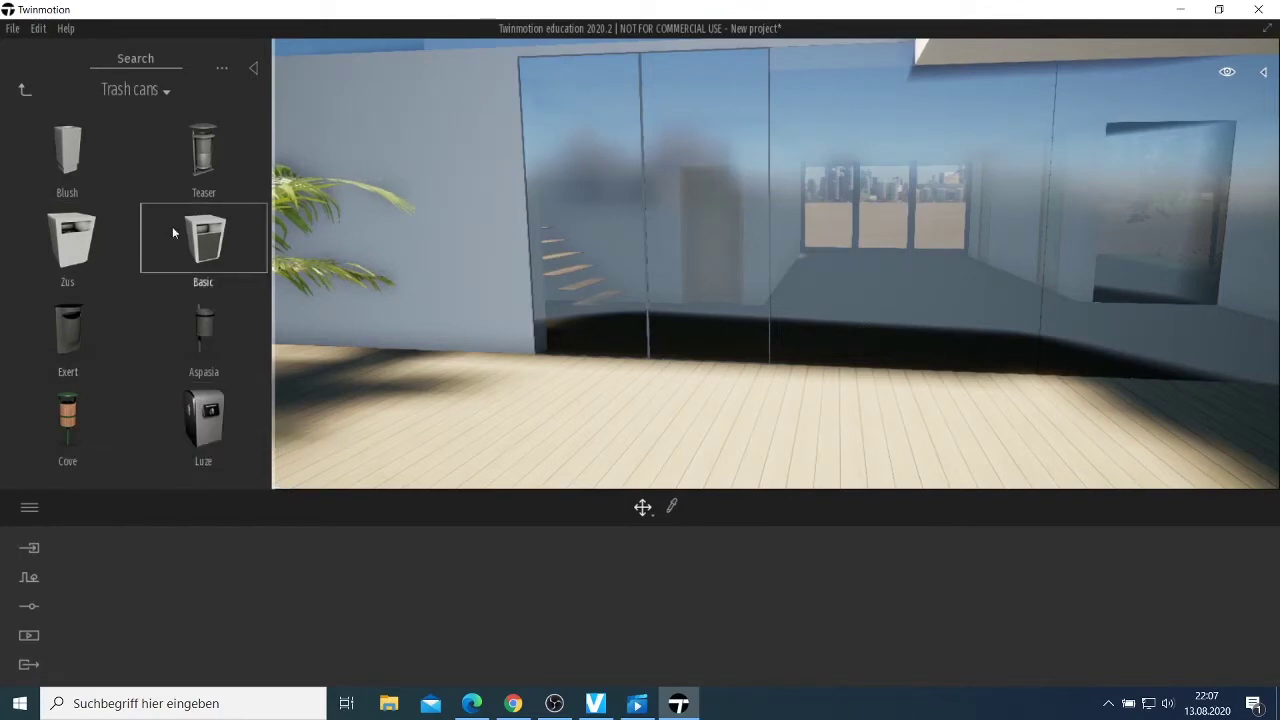
Try placing a Basic trash can at the wall beside the glass front, and delete it.
{"action": "left_click_drag", "start_coordinate": [205, 245], "coordinate": [55, 259]}
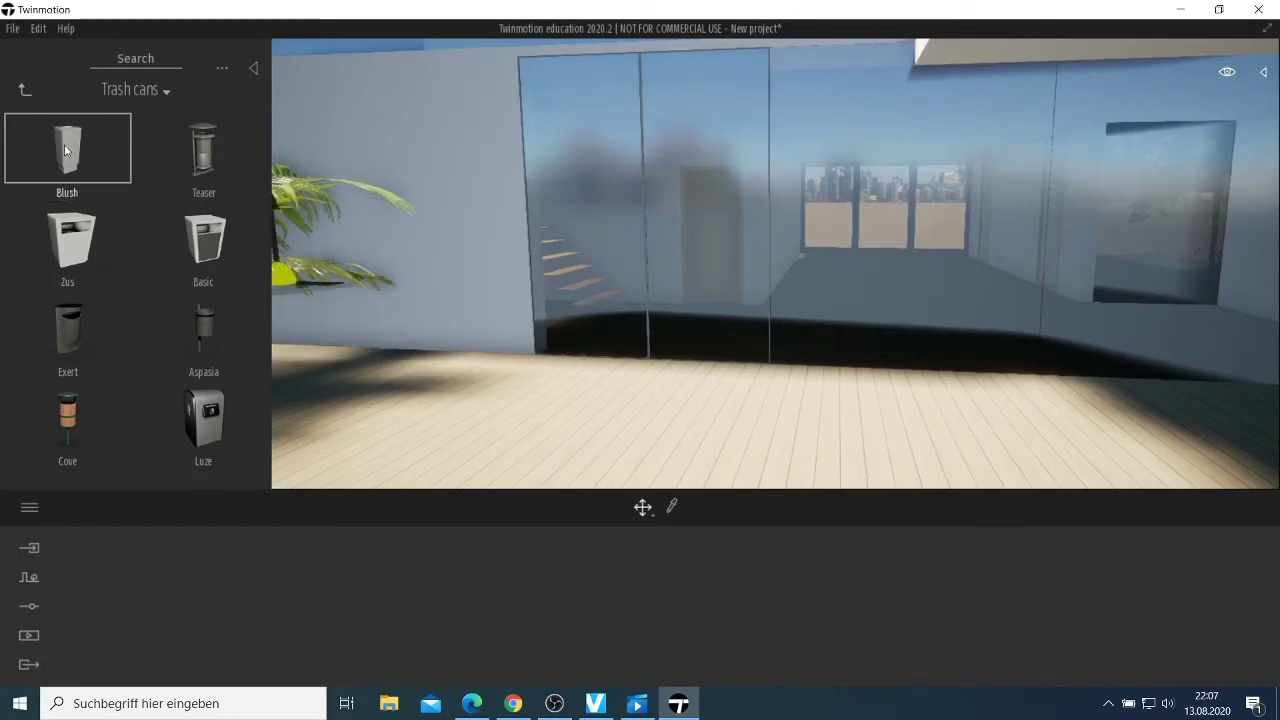
{"action": "left_click_drag", "start_coordinate": [224, 230], "coordinate": [518, 335]}
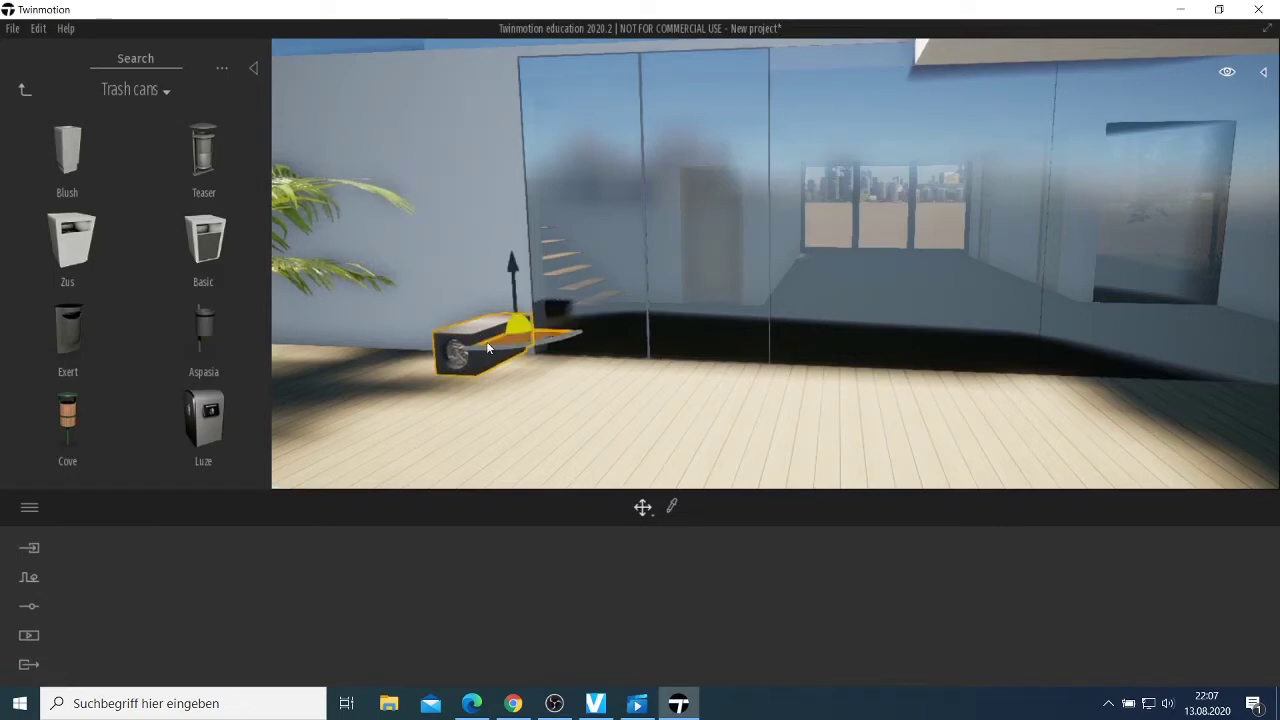
{"action": "key", "text": "Escape"}
{"action": "left_click", "coordinate": [498, 343]}
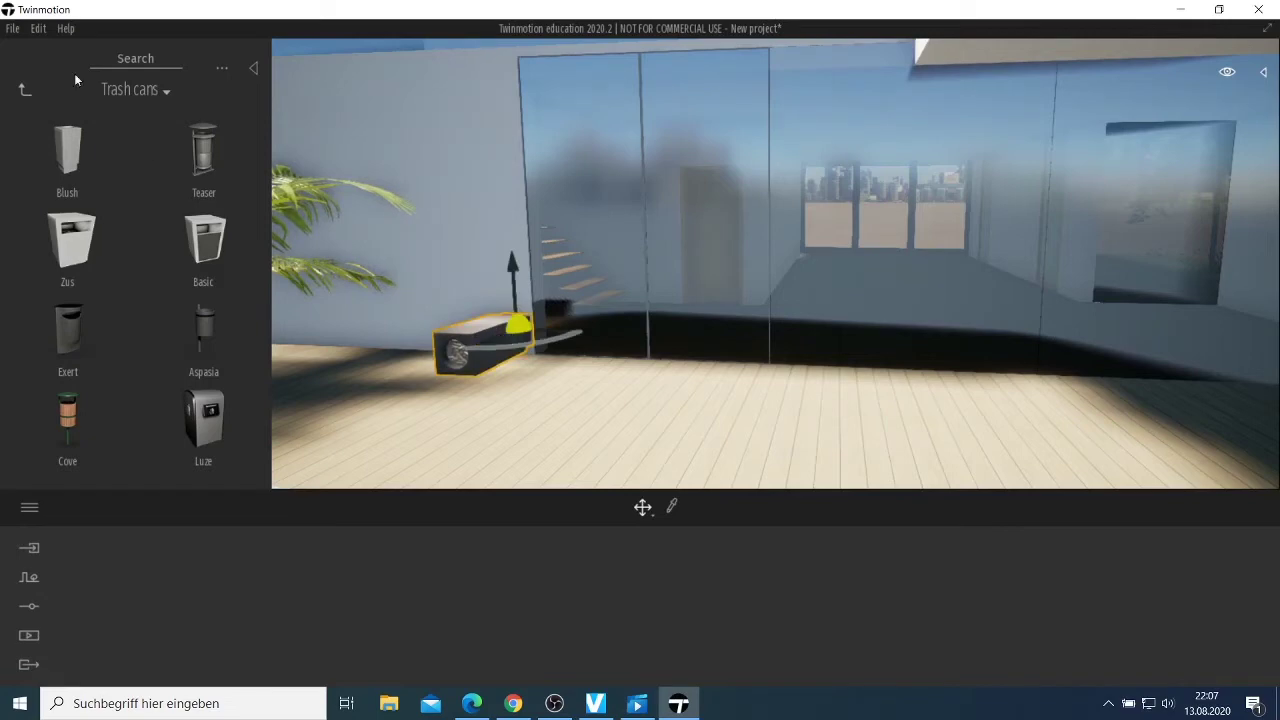
{"action": "left_click", "coordinate": [40, 32]}
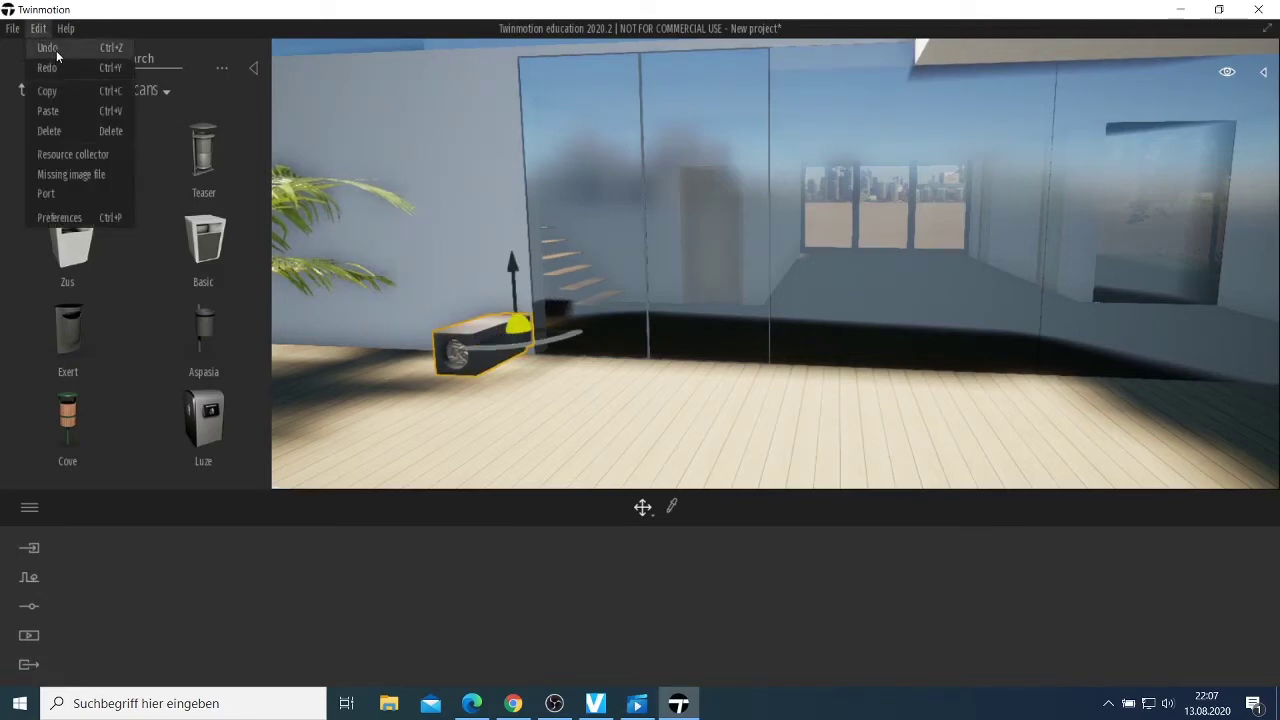
{"action": "left_click", "coordinate": [49, 131]}
Place a Zus trash can at the house wall between the Invigorate planter and the glass front, and select it.
{"action": "left_click_drag", "start_coordinate": [70, 245], "coordinate": [505, 303]}
{"action": "scroll", "coordinate": [487, 330], "scroll_direction": "down", "scroll_amount": 3}
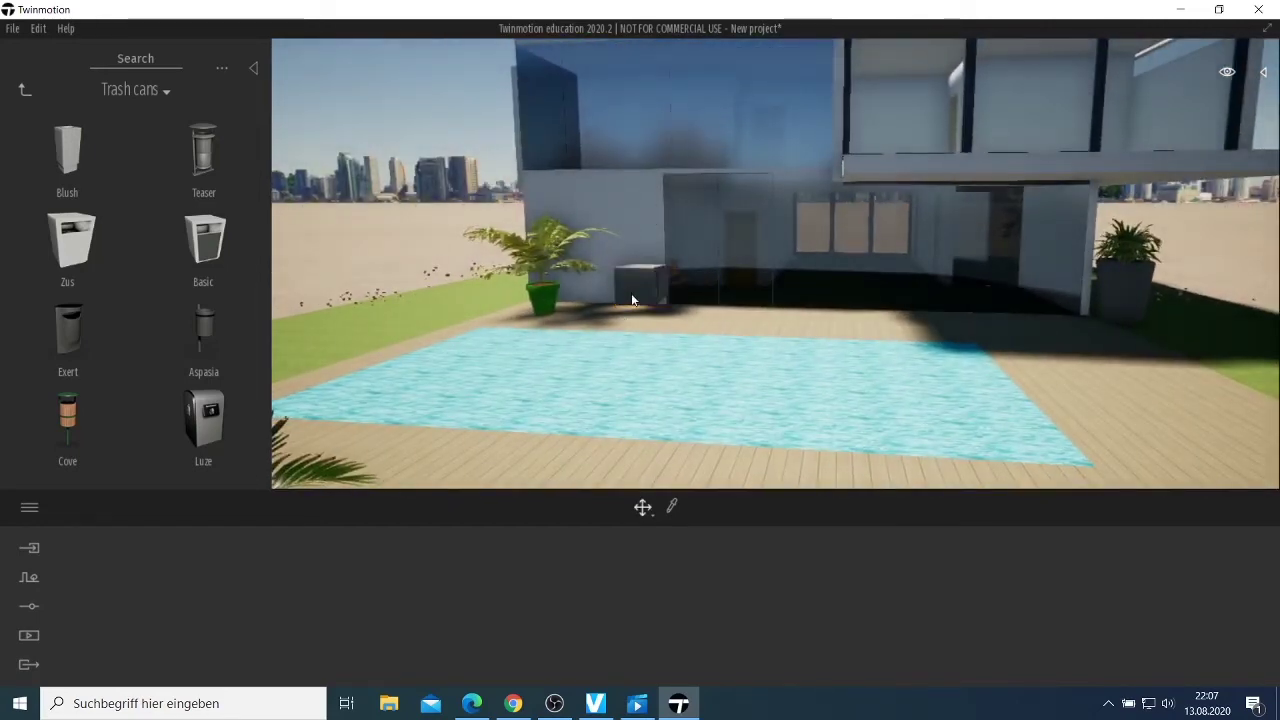
{"action": "left_click", "coordinate": [630, 298]}
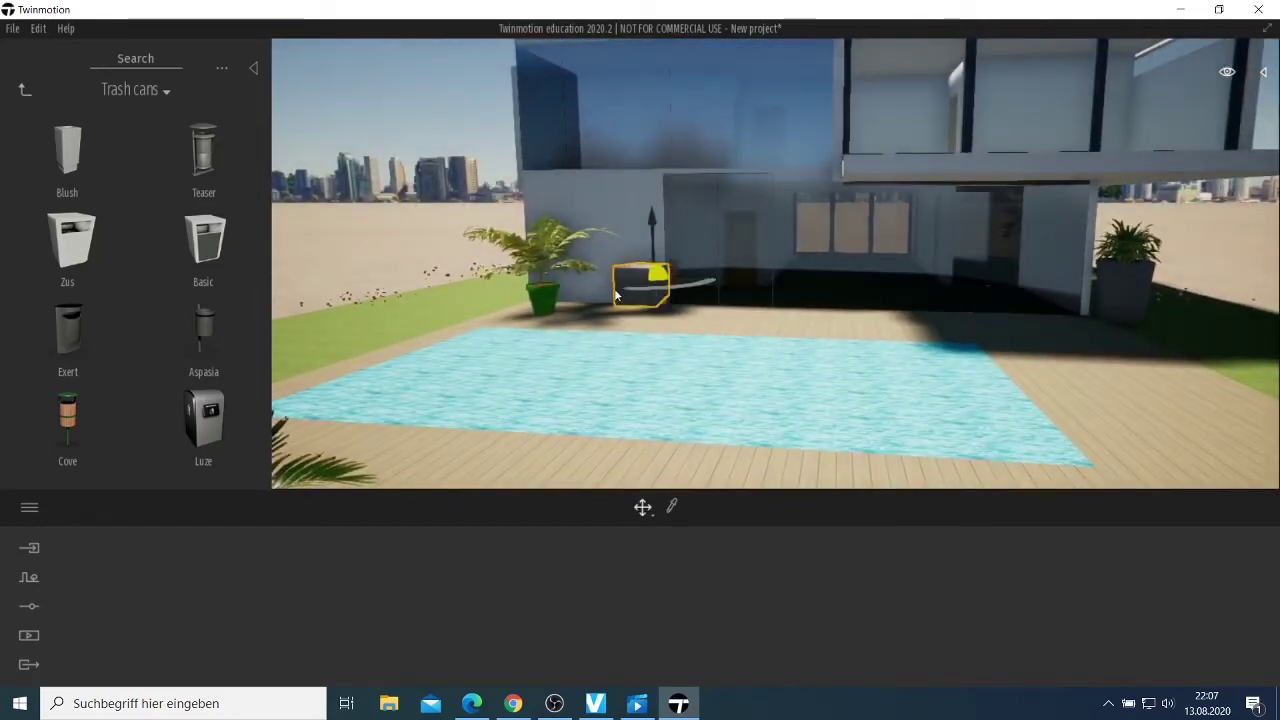
Delete the selected trash can and place a new Zus trash can at the house wall beside the glass front.
{"action": "left_click", "coordinate": [38, 28]}
{"action": "left_click", "coordinate": [70, 124]}
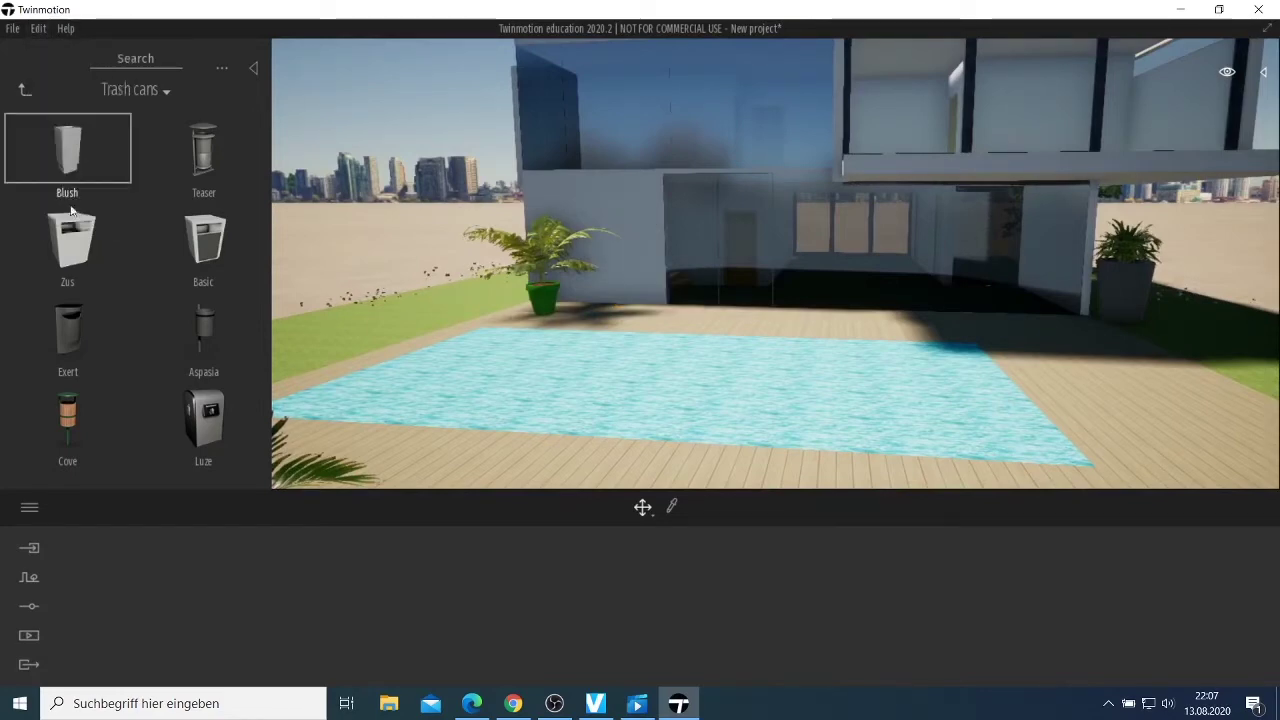
{"action": "left_click_drag", "start_coordinate": [129, 251], "coordinate": [646, 317]}
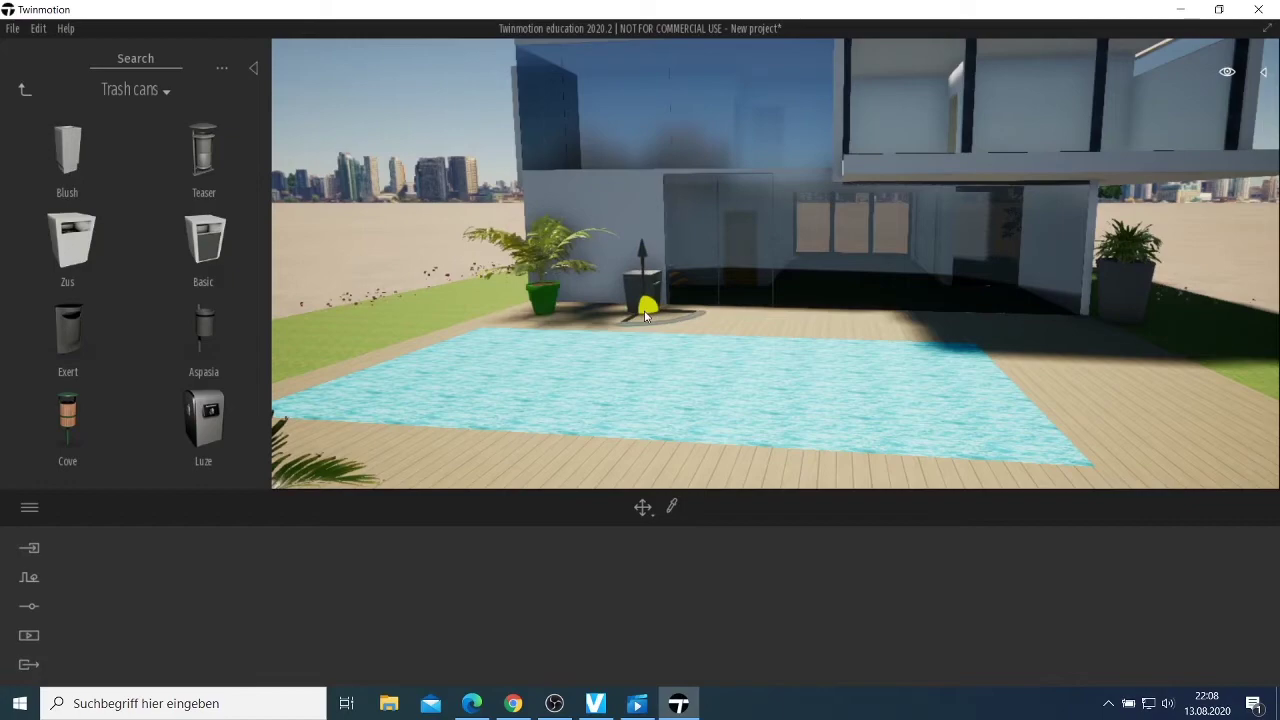
Adjust the Zus trash can's position and orientation so it stands against the house wall at the edge of the glass front.
{"action": "scroll", "coordinate": [642, 311], "scroll_direction": "up", "scroll_amount": 5}
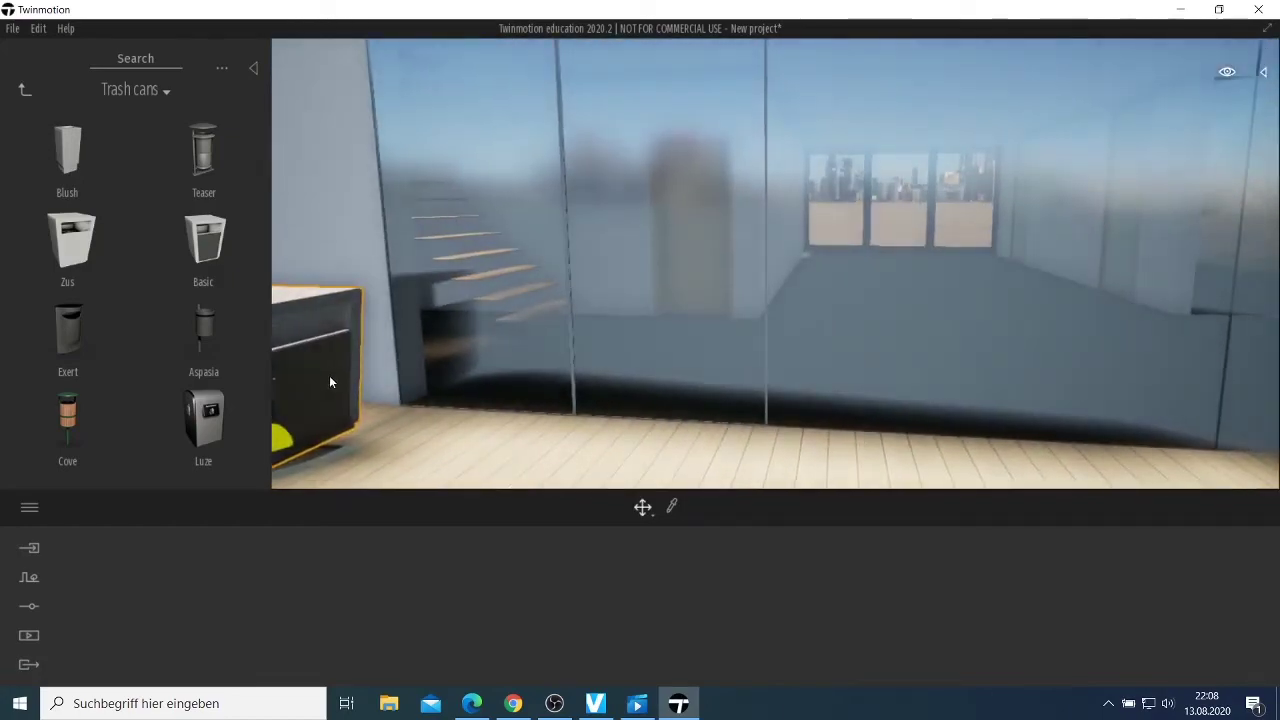
{"action": "scroll", "coordinate": [329, 375], "scroll_direction": "up", "scroll_amount": 5}
{"action": "mouse_move", "coordinate": [472, 372]}
{"action": "left_mouse_down"}
{"action": "mouse_move", "coordinate": [490, 360]}
{"action": "mouse_move", "coordinate": [484, 369]}
{"action": "left_mouse_up"}
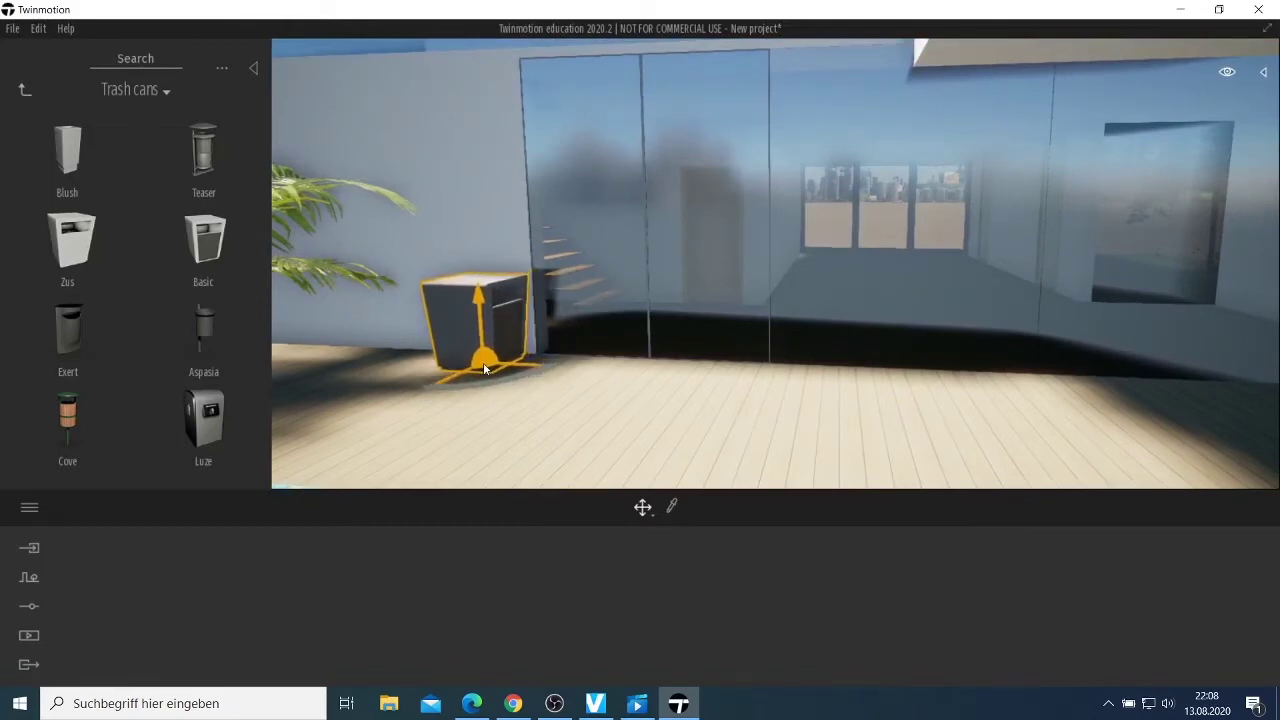
{"action": "scroll", "coordinate": [490, 367], "scroll_direction": "up", "scroll_amount": 3}
{"action": "scroll", "coordinate": [478, 373], "scroll_direction": "down", "scroll_amount": 4}
{"action": "left_click", "coordinate": [479, 373]}
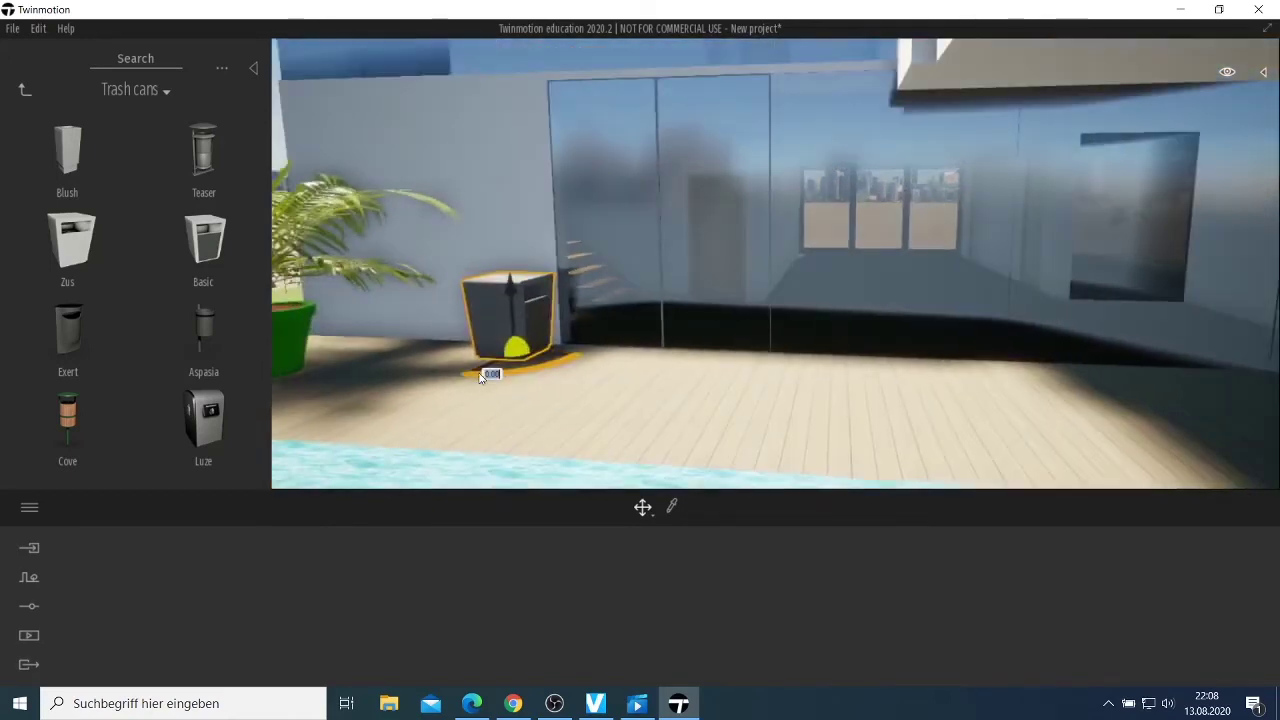
{"action": "scroll", "coordinate": [480, 375], "scroll_direction": "down", "scroll_amount": 4}
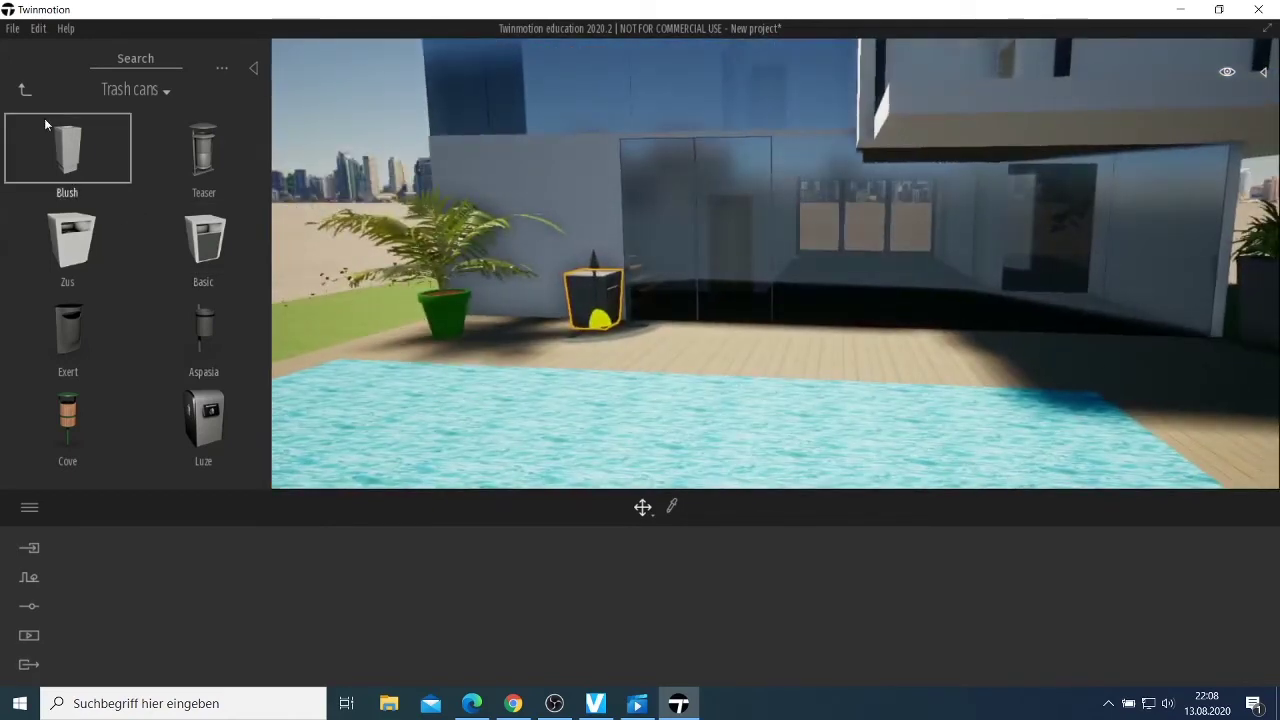
Browse the storage furniture among the living room objects in the Home library.
{"action": "left_click", "coordinate": [26, 91]}
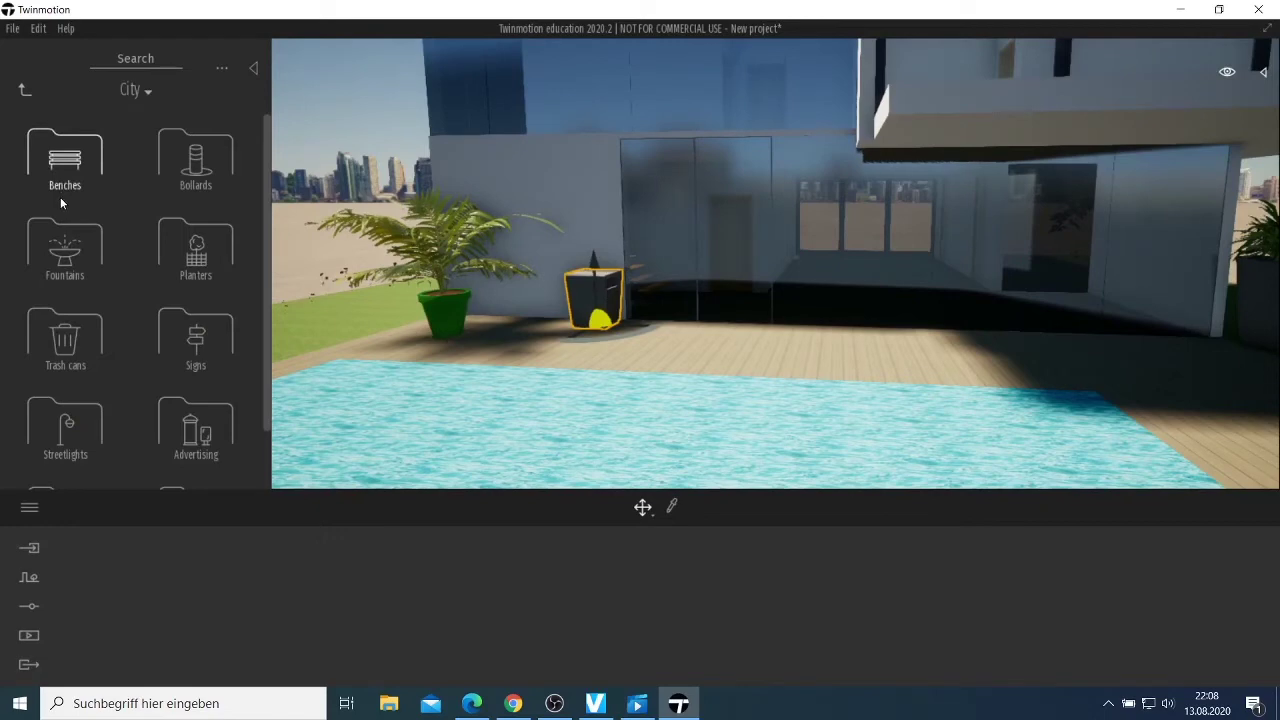
{"action": "left_click", "coordinate": [28, 91]}
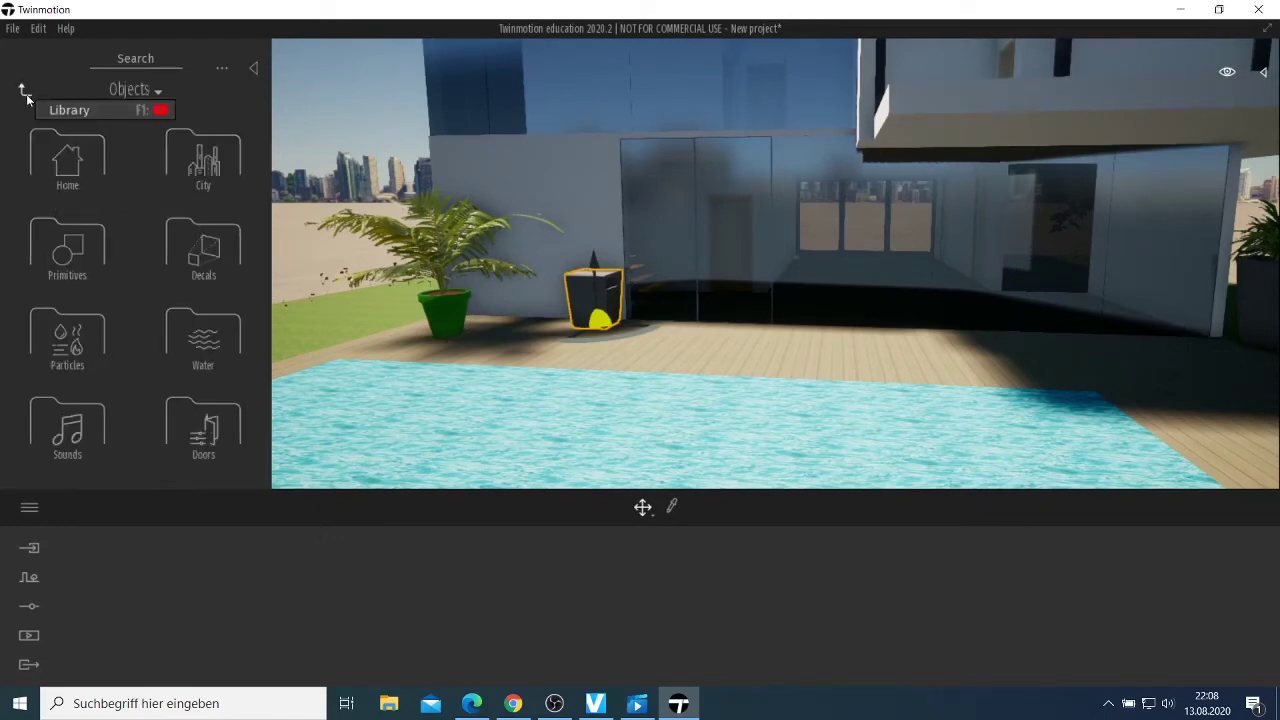
{"action": "left_click", "coordinate": [68, 158]}
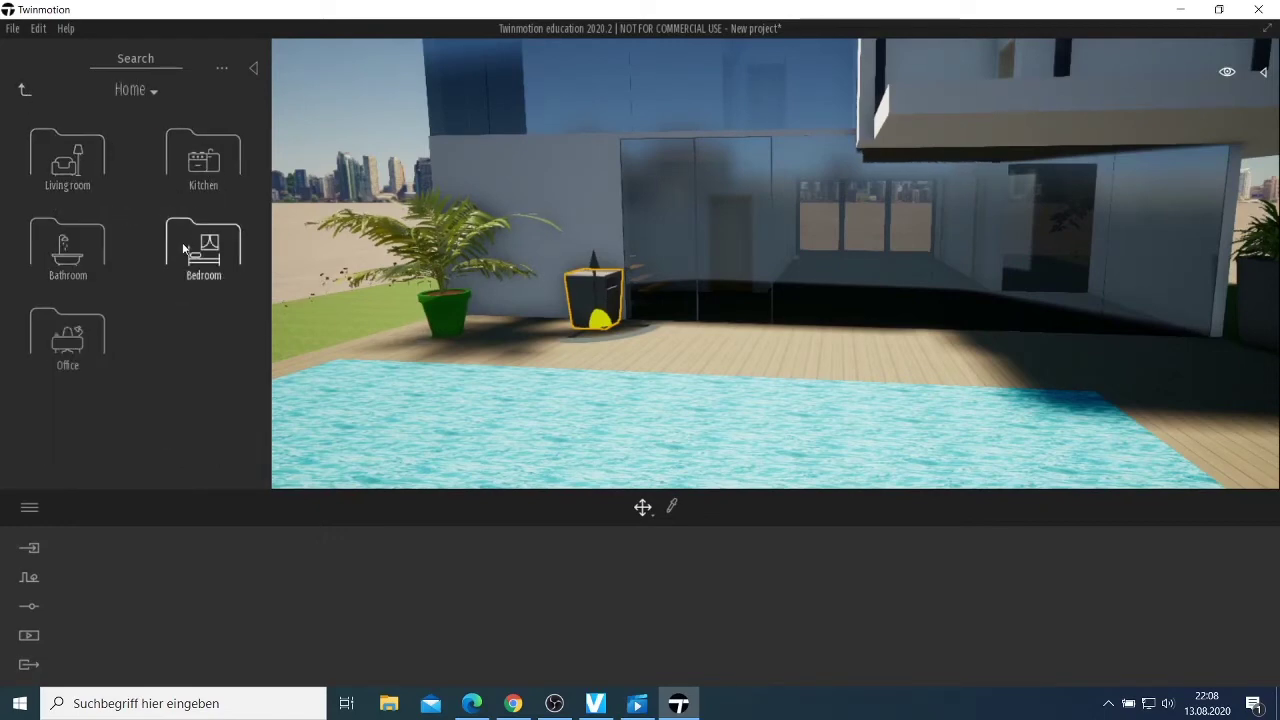
{"action": "left_click", "coordinate": [84, 182]}
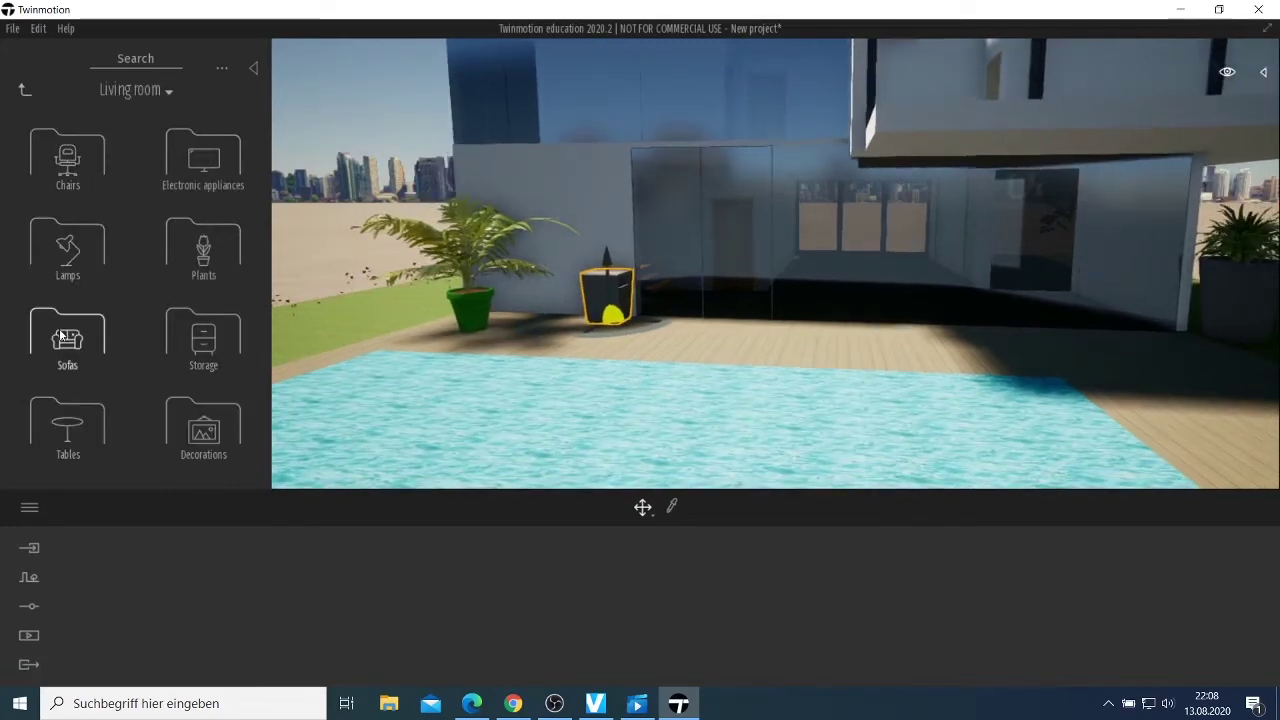
{"action": "left_click", "coordinate": [205, 340]}
{"action": "scroll", "coordinate": [90, 313], "scroll_direction": "down", "scroll_amount": 5}
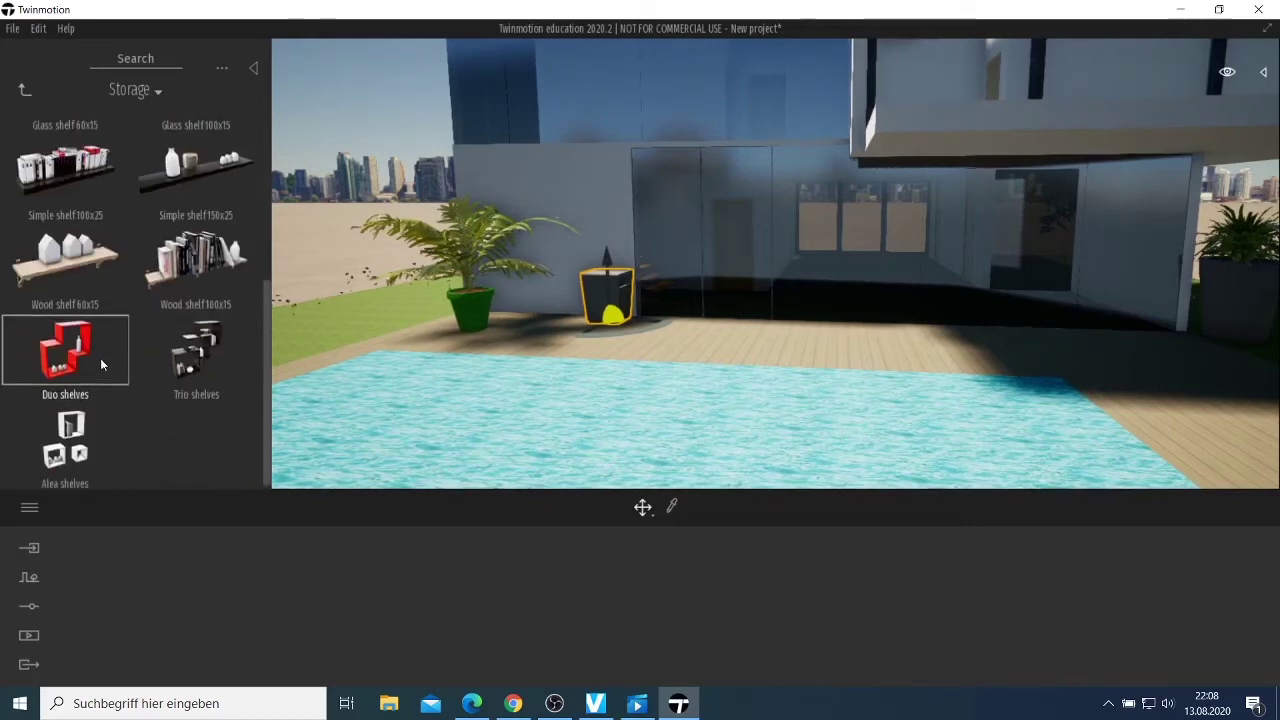
{"action": "left_click", "coordinate": [25, 91]}
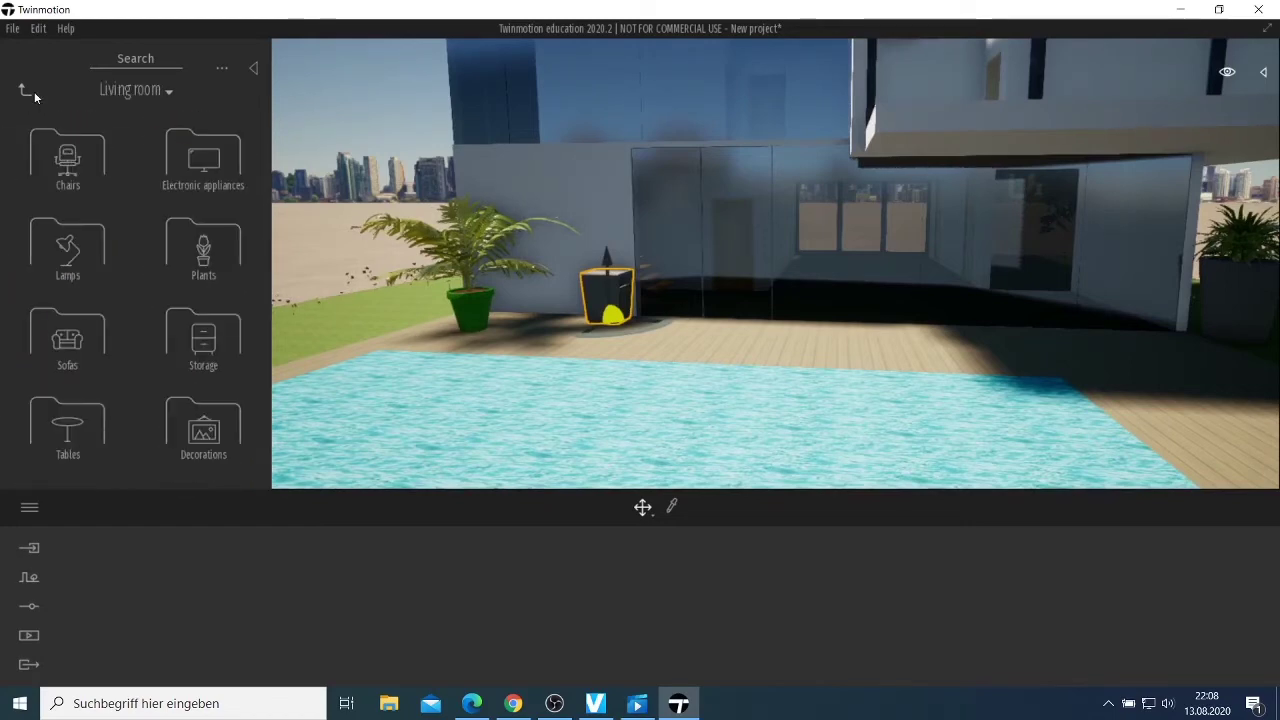
Place two Access chairs on the deck between the pool and the glass front, and adjust the second chair's rotation.
{"action": "left_click", "coordinate": [58, 157]}
{"action": "scroll", "coordinate": [116, 234], "scroll_direction": "down", "scroll_amount": 1}
{"action": "scroll", "coordinate": [156, 259], "scroll_direction": "up", "scroll_amount": 1}
{"action": "scroll", "coordinate": [200, 285], "scroll_direction": "down", "scroll_amount": 1}
{"action": "scroll", "coordinate": [200, 287], "scroll_direction": "down", "scroll_amount": 4}
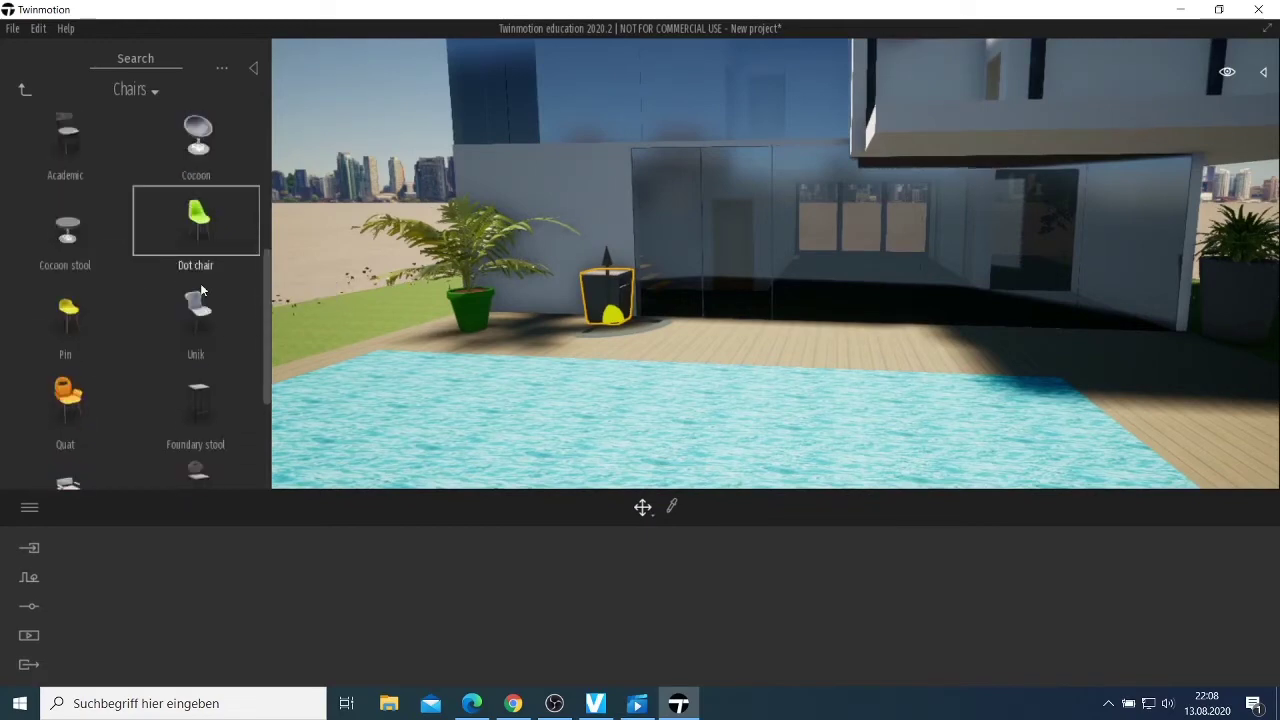
{"action": "scroll", "coordinate": [200, 286], "scroll_direction": "down", "scroll_amount": 1}
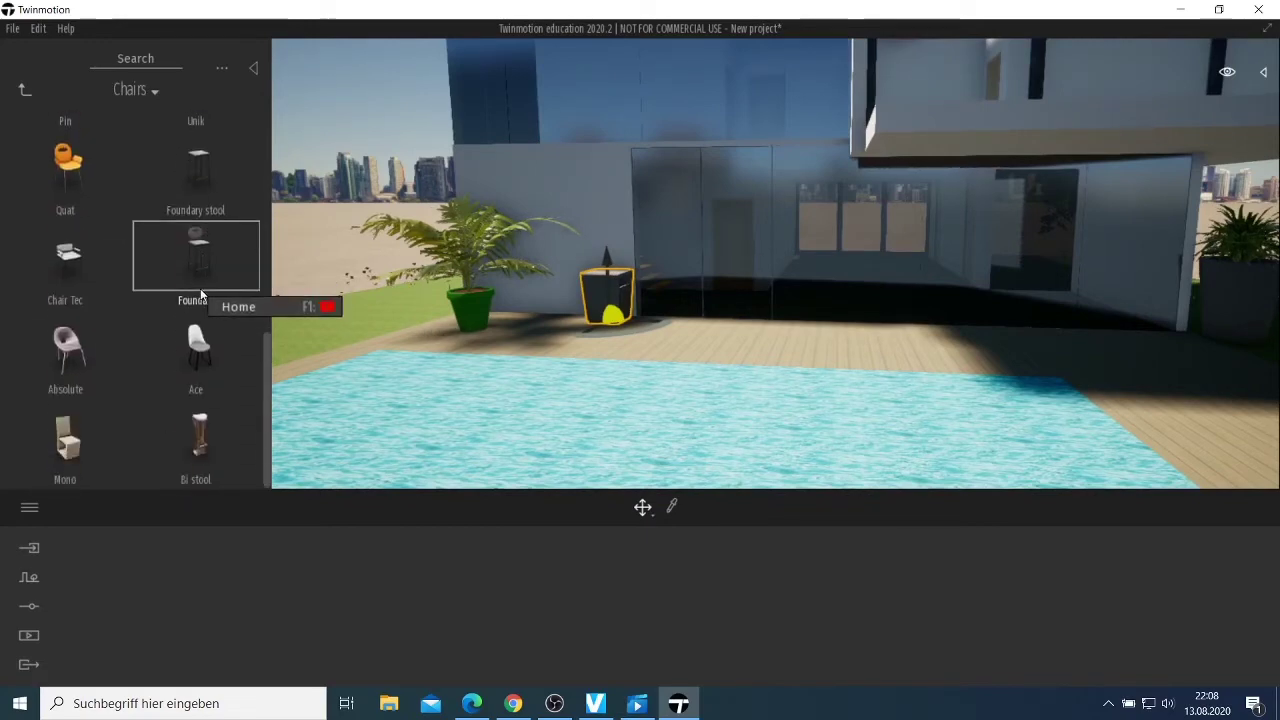
{"action": "scroll", "coordinate": [175, 250], "scroll_direction": "up", "scroll_amount": 1}
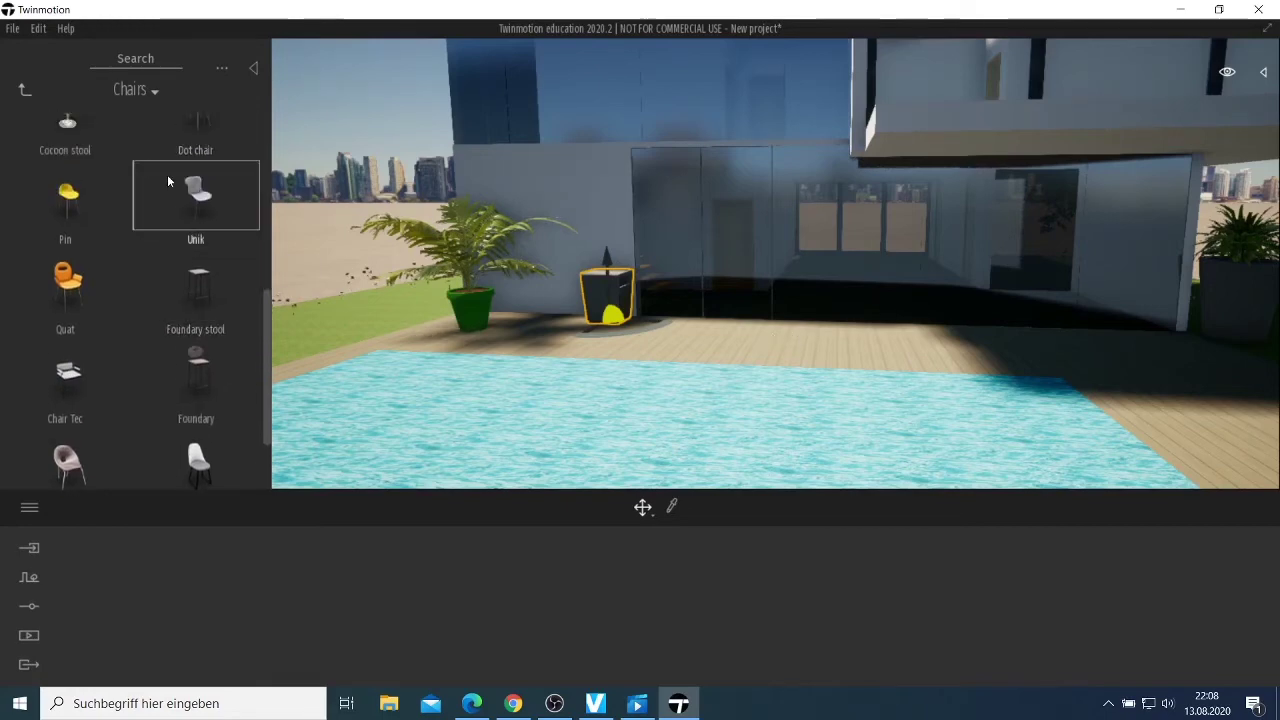
{"action": "scroll", "coordinate": [168, 176], "scroll_direction": "up", "scroll_amount": 2}
{"action": "scroll", "coordinate": [191, 193], "scroll_direction": "down", "scroll_amount": 1}
{"action": "scroll", "coordinate": [193, 198], "scroll_direction": "up", "scroll_amount": 1}
{"action": "scroll", "coordinate": [143, 173], "scroll_direction": "up", "scroll_amount": 1}
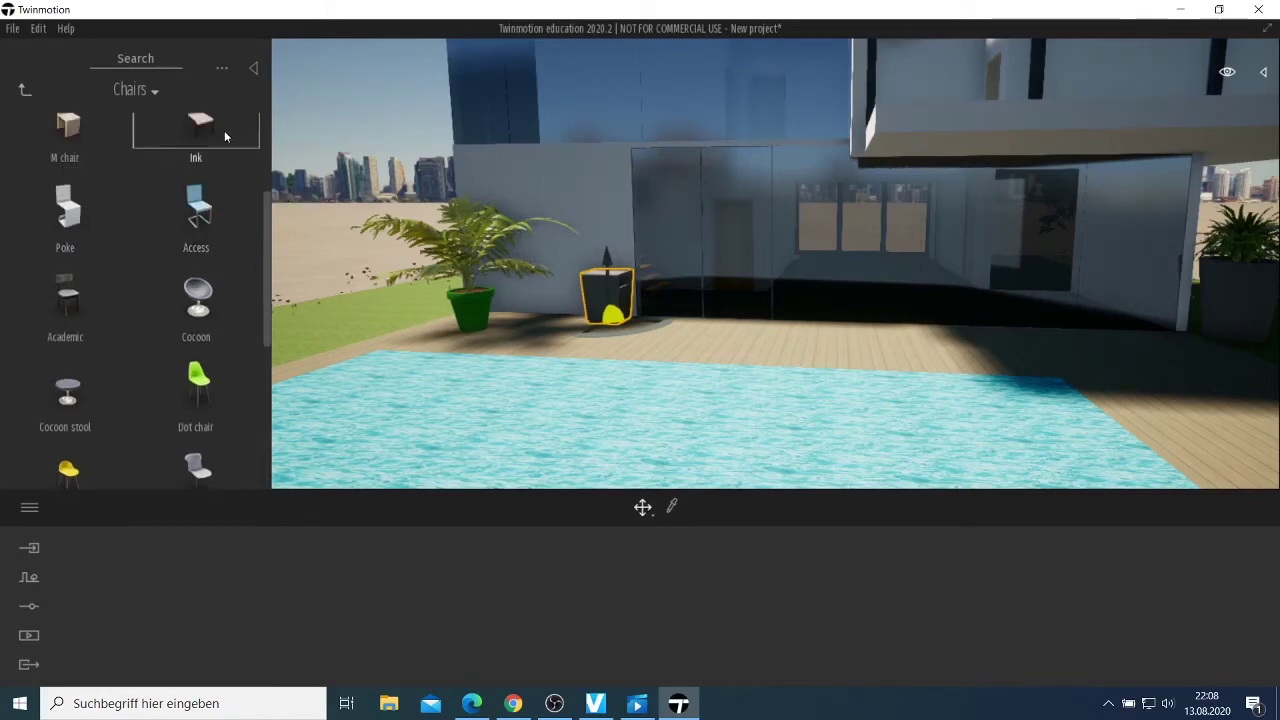
{"action": "left_click_drag", "start_coordinate": [197, 205], "coordinate": [830, 272]}
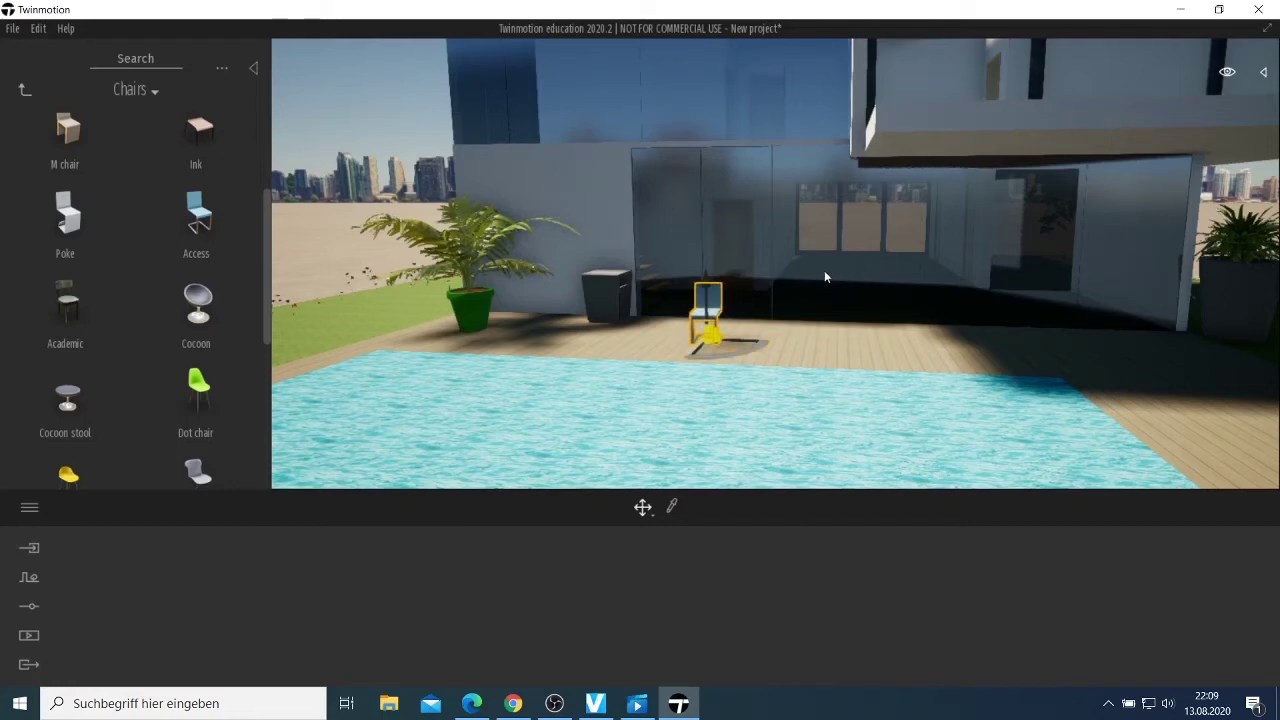
{"action": "left_click_drag", "start_coordinate": [200, 232], "coordinate": [930, 316]}
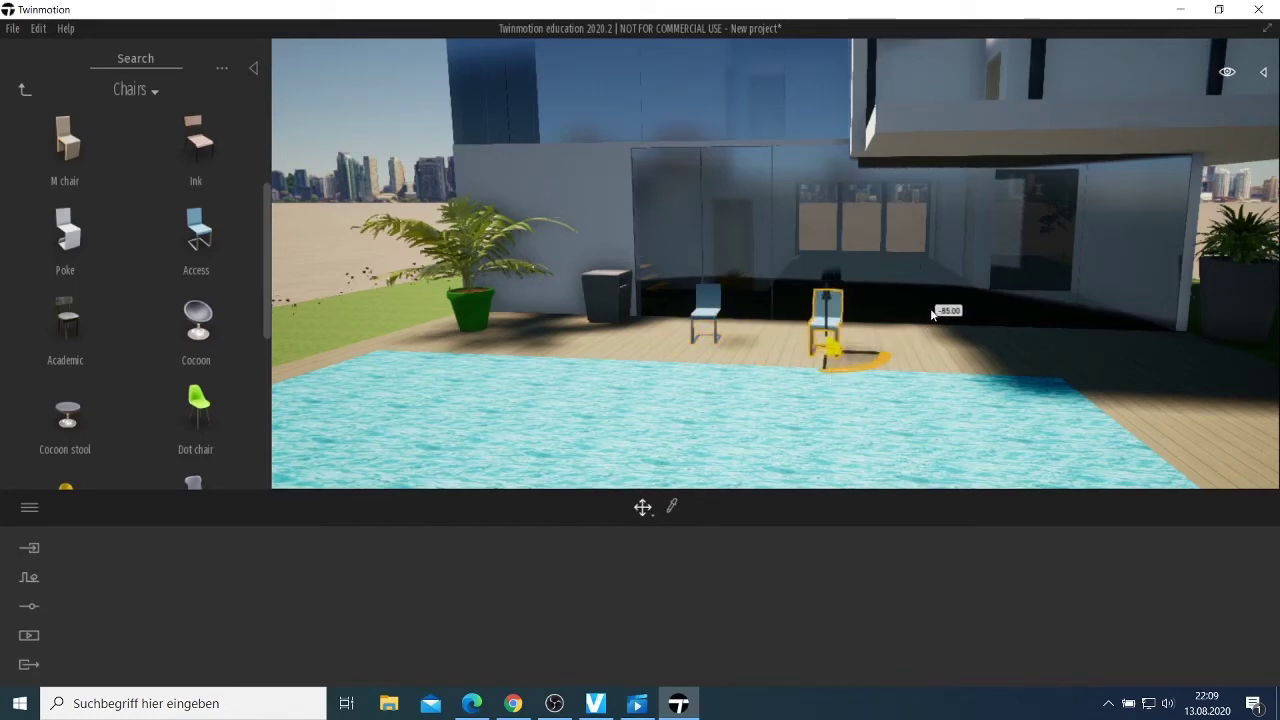
{"action": "left_click_drag", "start_coordinate": [876, 366], "coordinate": [879, 361]}
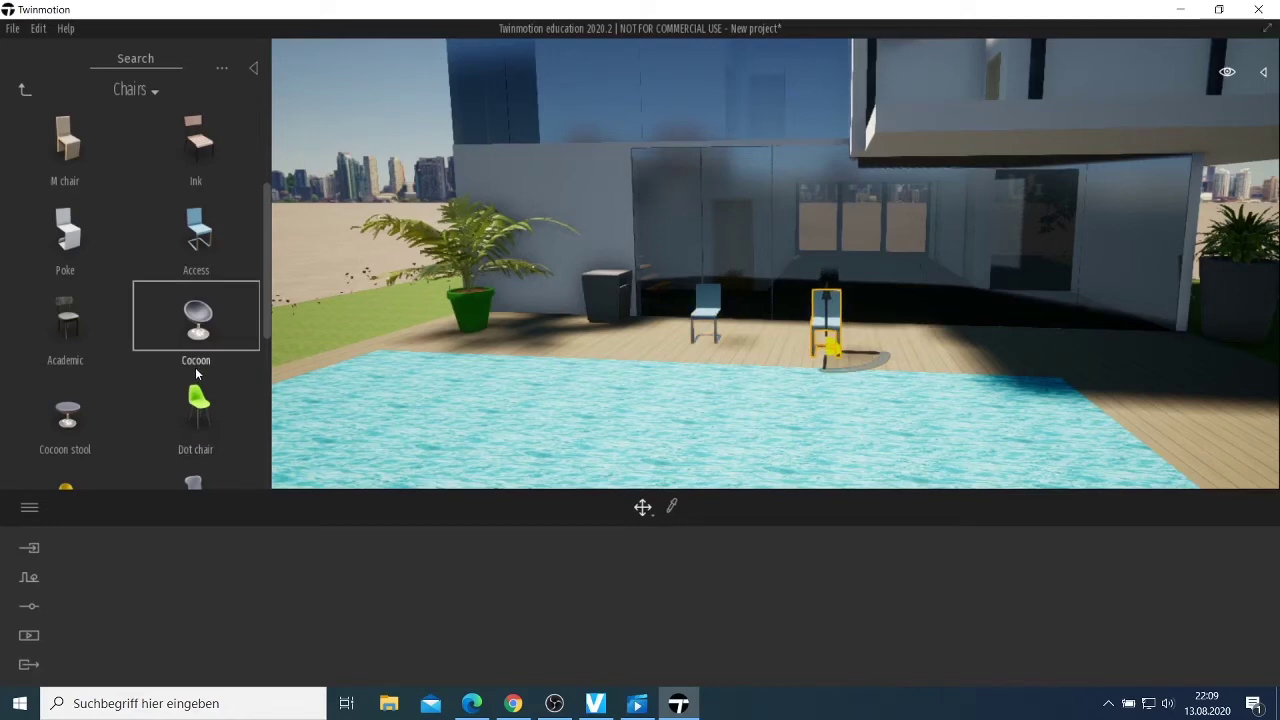
Move the second Access chair across the deck until it stands close beside the first one.
{"action": "scroll", "coordinate": [158, 285], "scroll_direction": "down", "scroll_amount": 2}
{"action": "scroll", "coordinate": [159, 290], "scroll_direction": "down", "scroll_amount": 6}
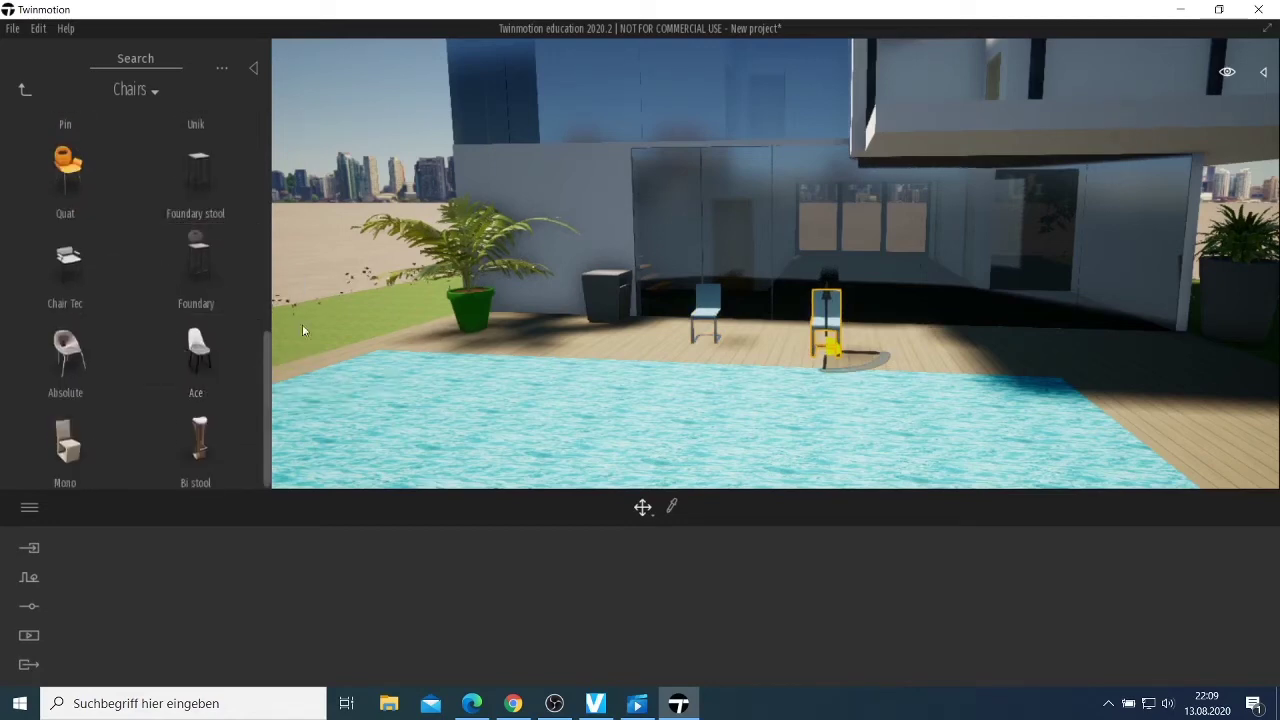
{"action": "scroll", "coordinate": [816, 285], "scroll_direction": "up", "scroll_amount": 3}
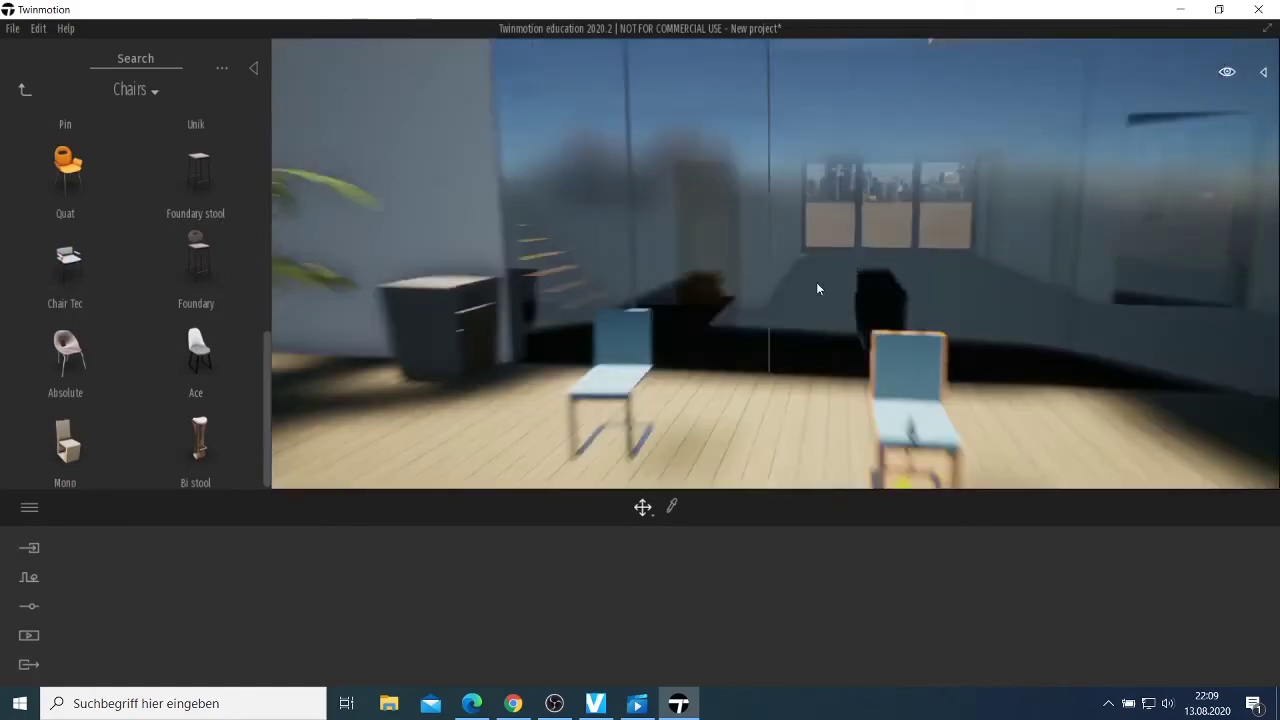
{"action": "scroll", "coordinate": [835, 334], "scroll_direction": "down", "scroll_amount": 3}
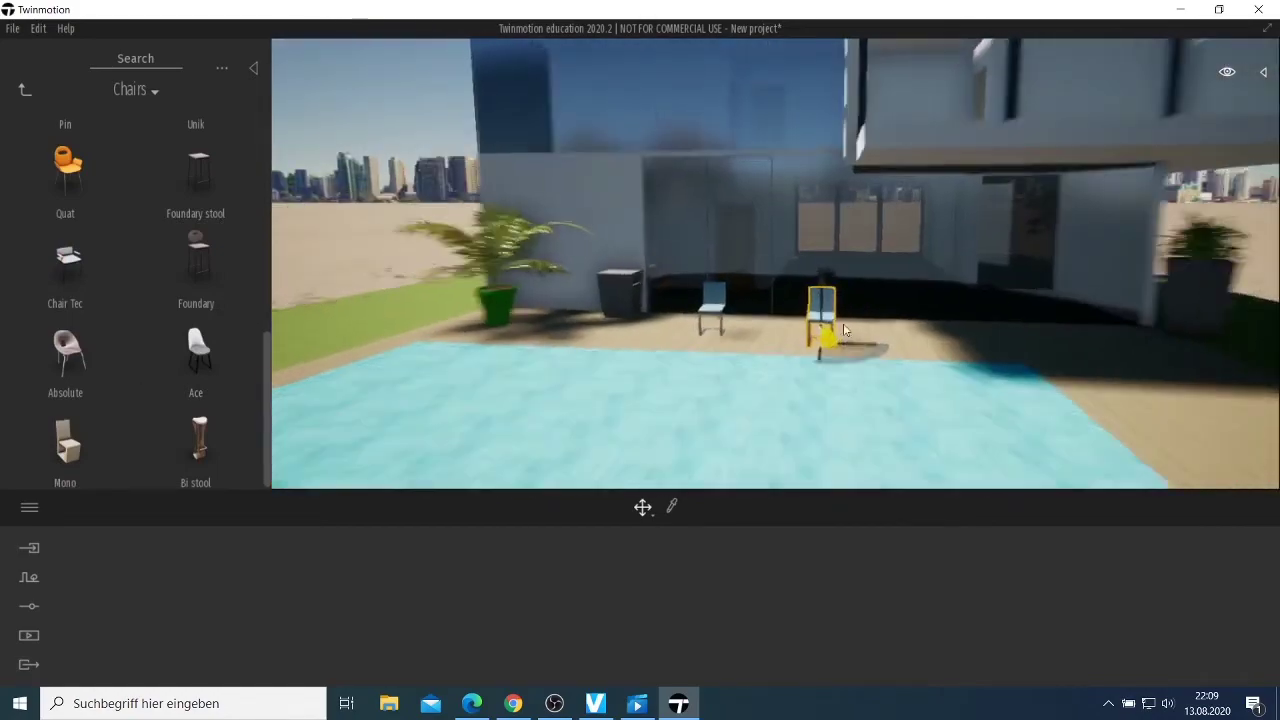
{"action": "scroll", "coordinate": [843, 329], "scroll_direction": "up", "scroll_amount": 3}
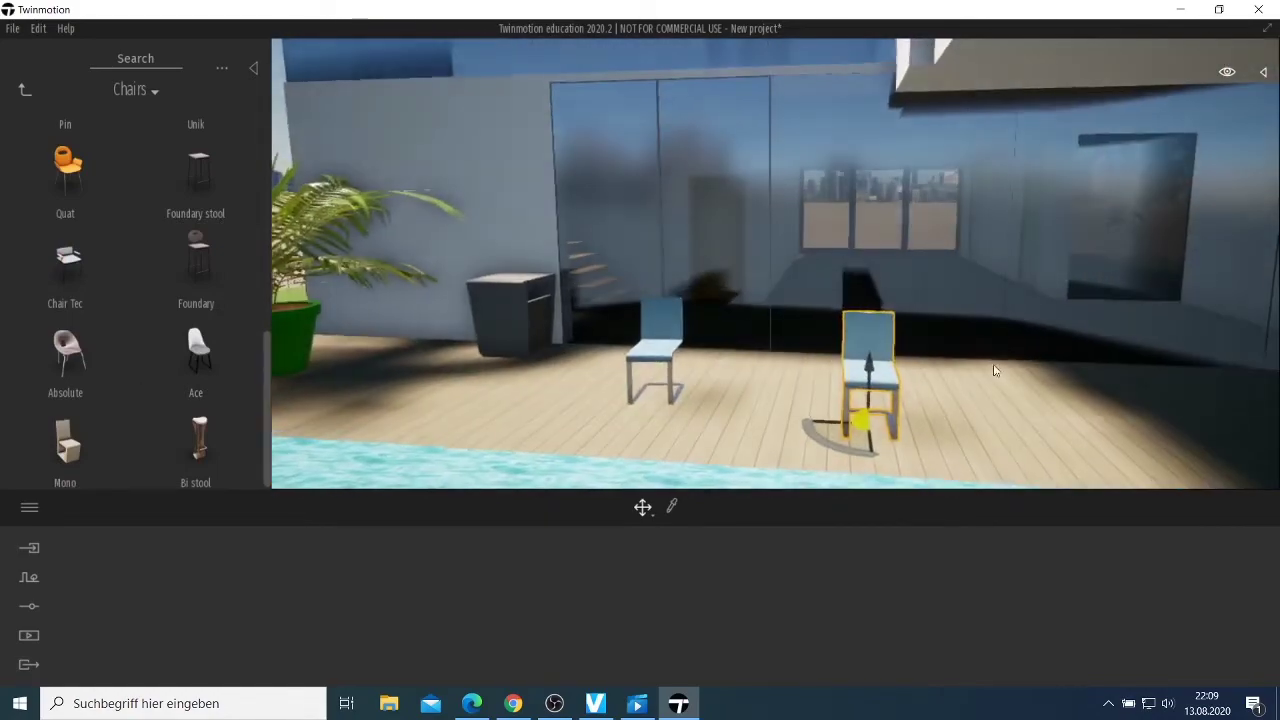
{"action": "right_click_drag", "start_coordinate": [1020, 377], "coordinate": [800, 430]}
{"action": "key", "text": "d"}
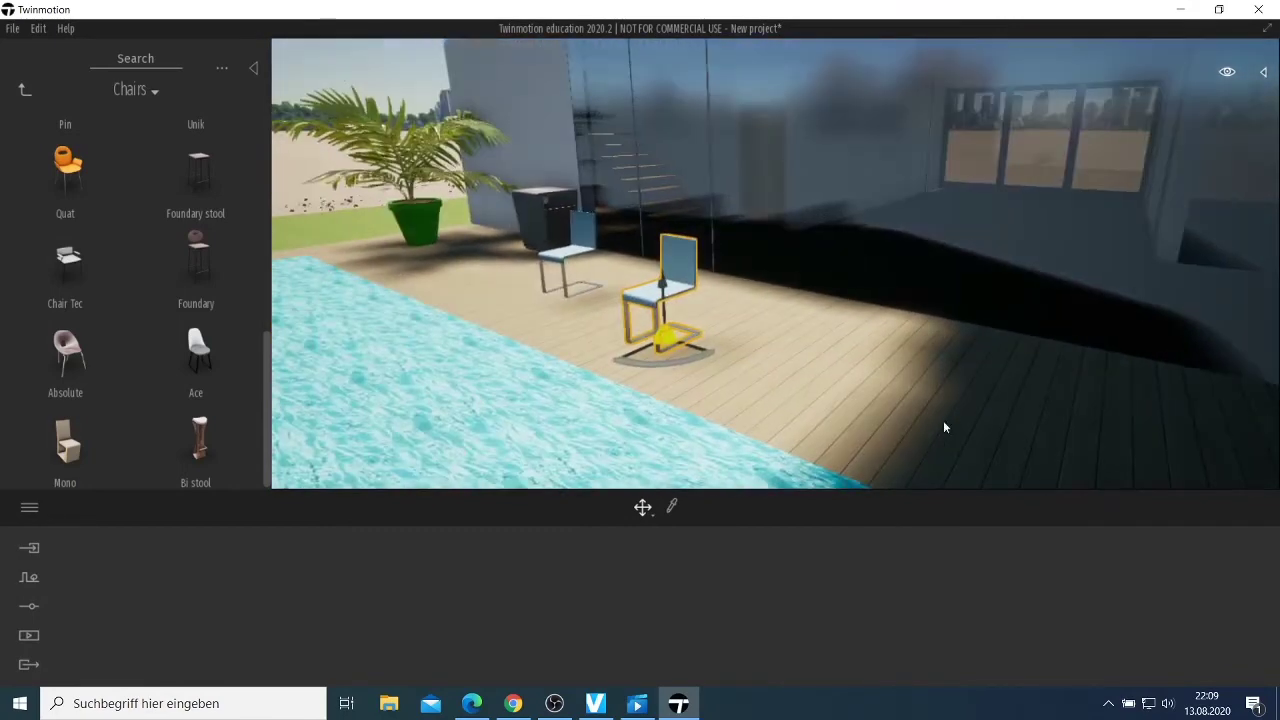
{"action": "left_click_drag", "start_coordinate": [670, 337], "coordinate": [620, 311]}
{"action": "left_click", "coordinate": [629, 363]}
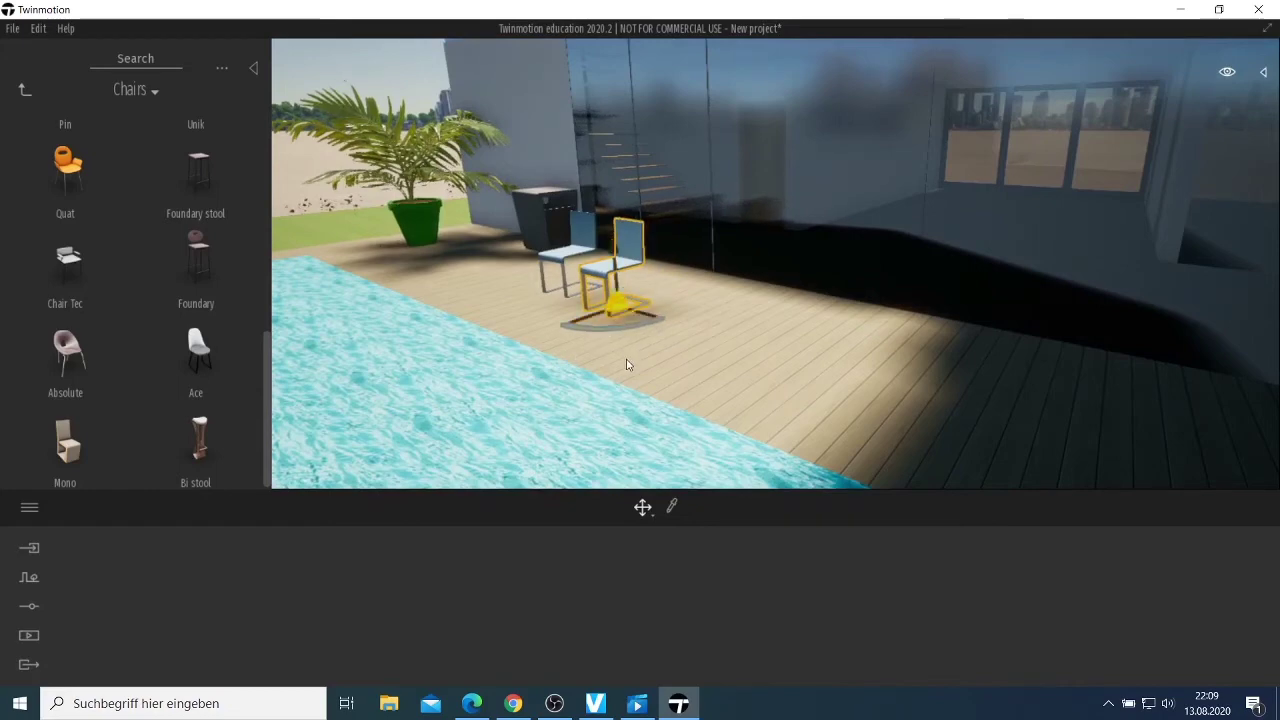
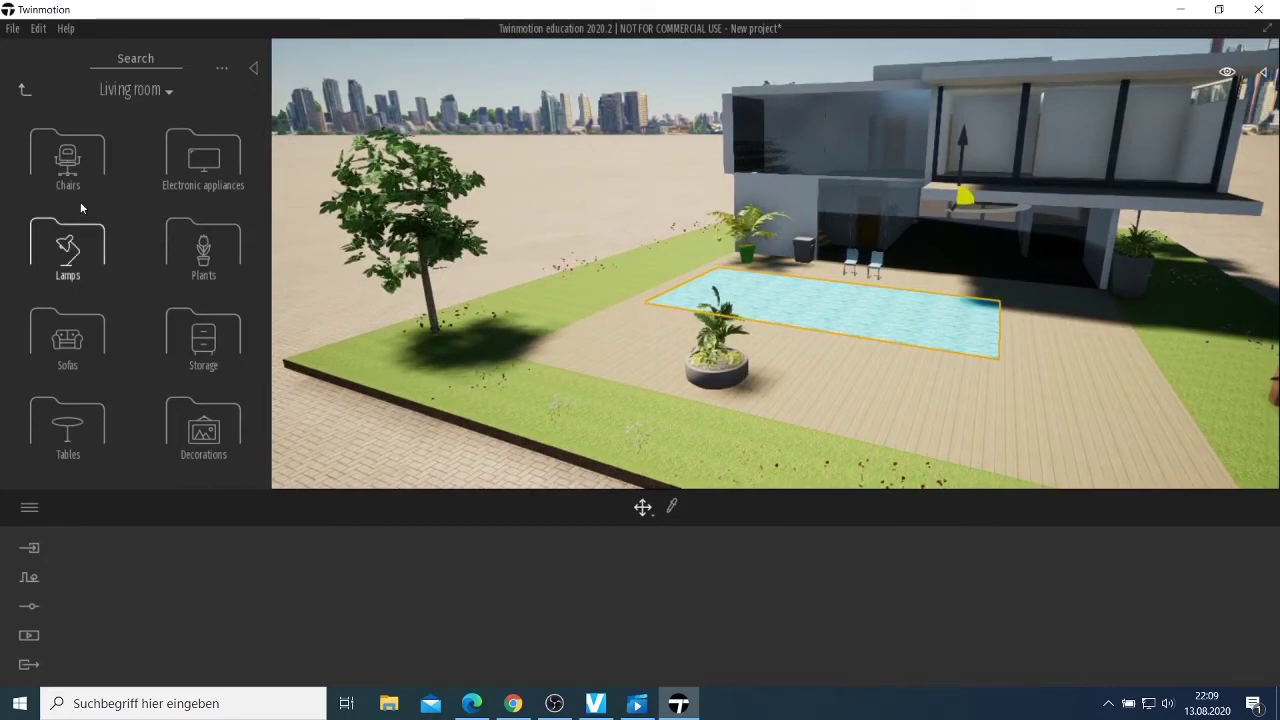
Look through the living room electronic appliances and decorations, and open the Tables collection.
{"action": "left_click", "coordinate": [218, 177]}
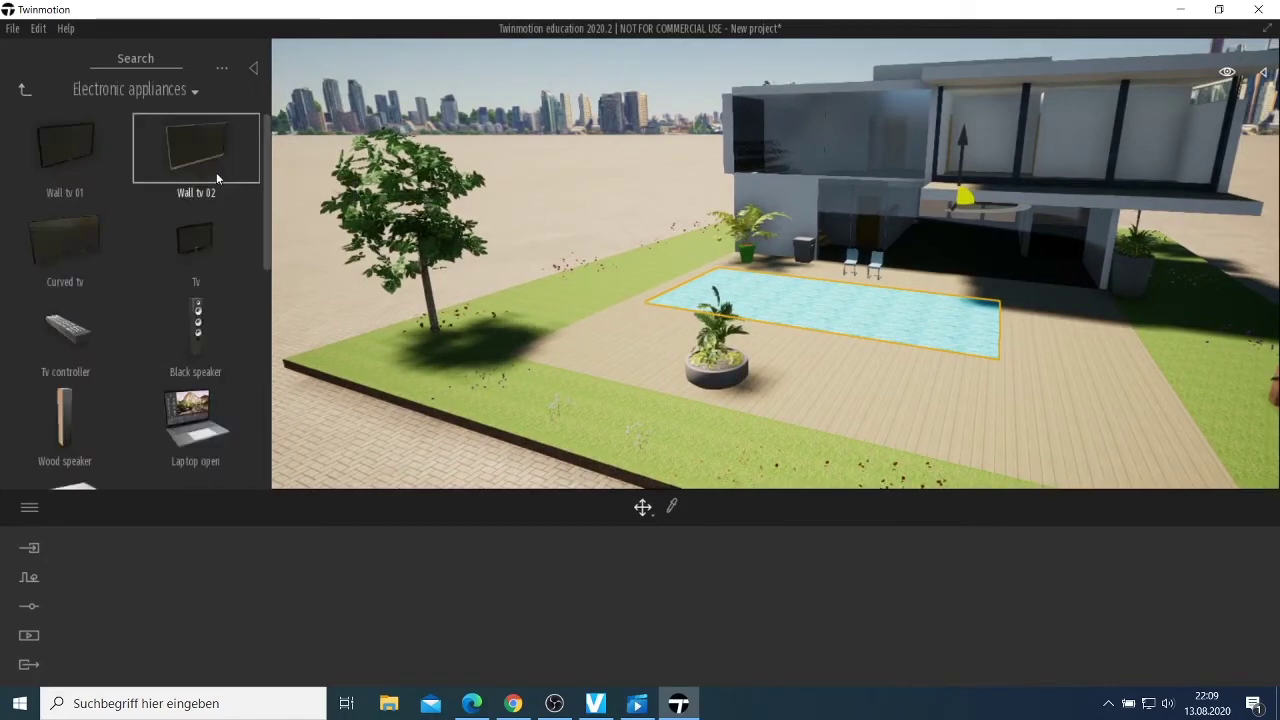
{"action": "left_click", "coordinate": [25, 94]}
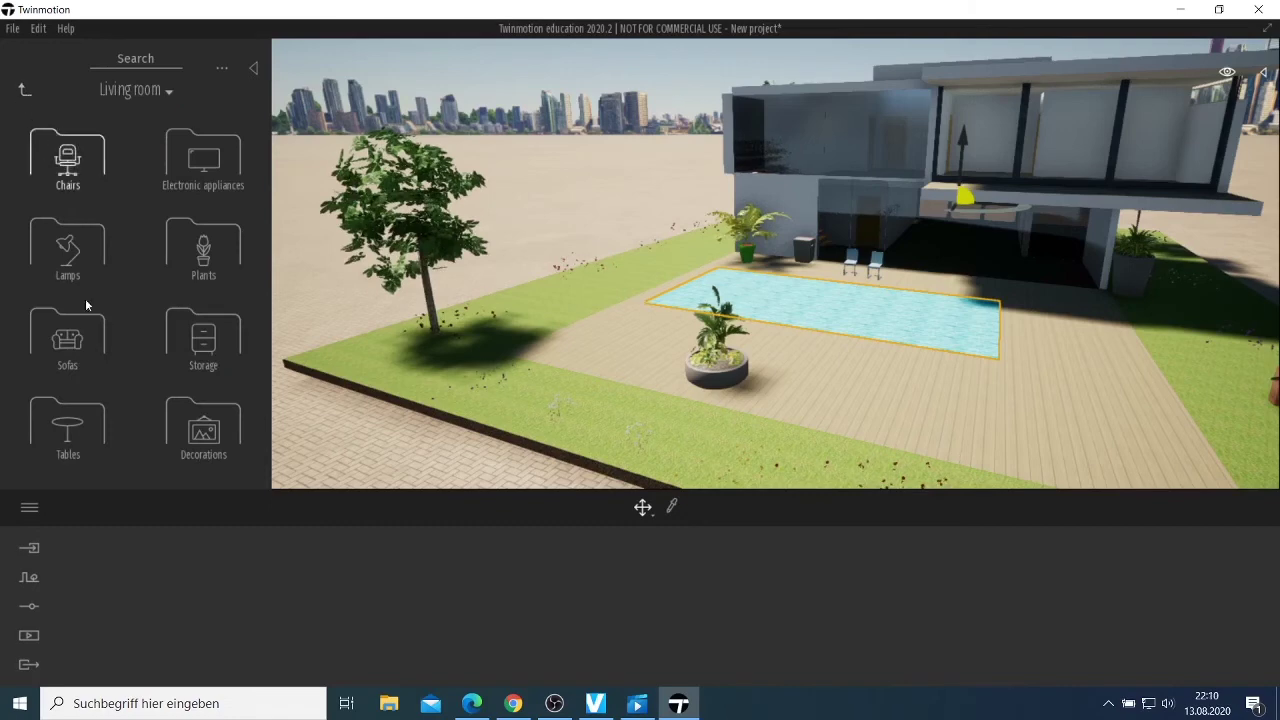
{"action": "left_click", "coordinate": [196, 444]}
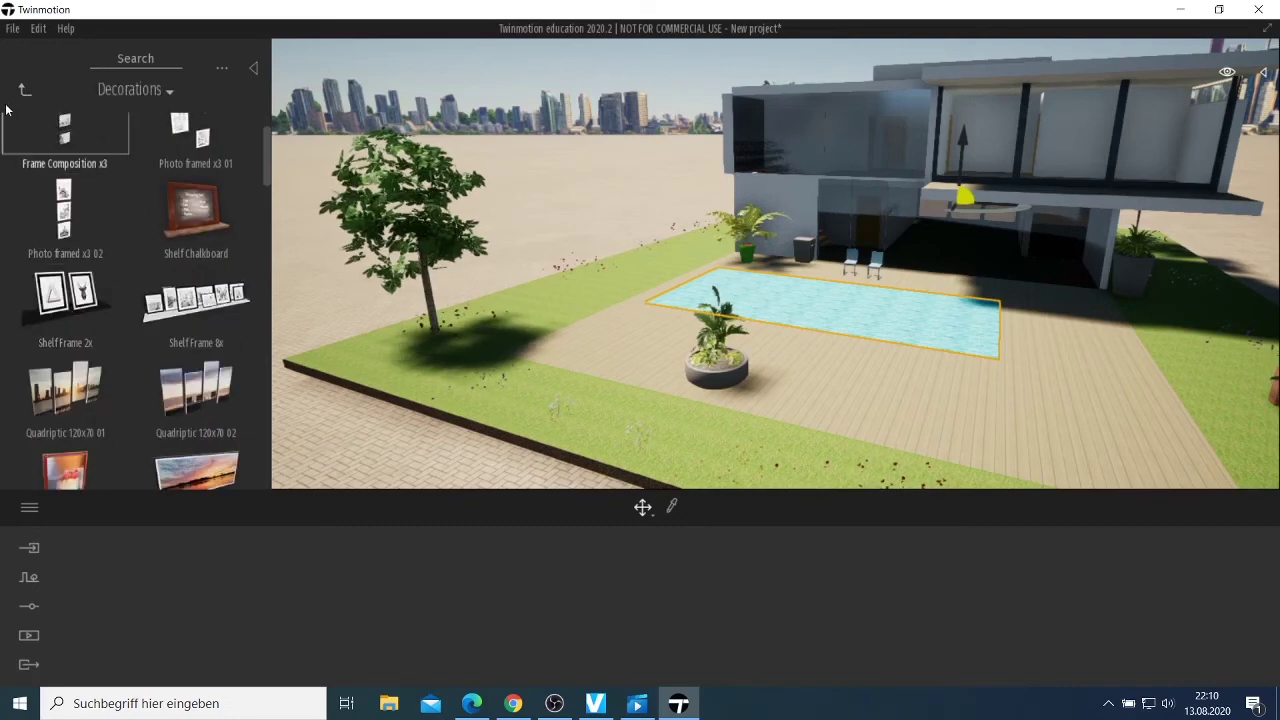
{"action": "left_click", "coordinate": [25, 94]}
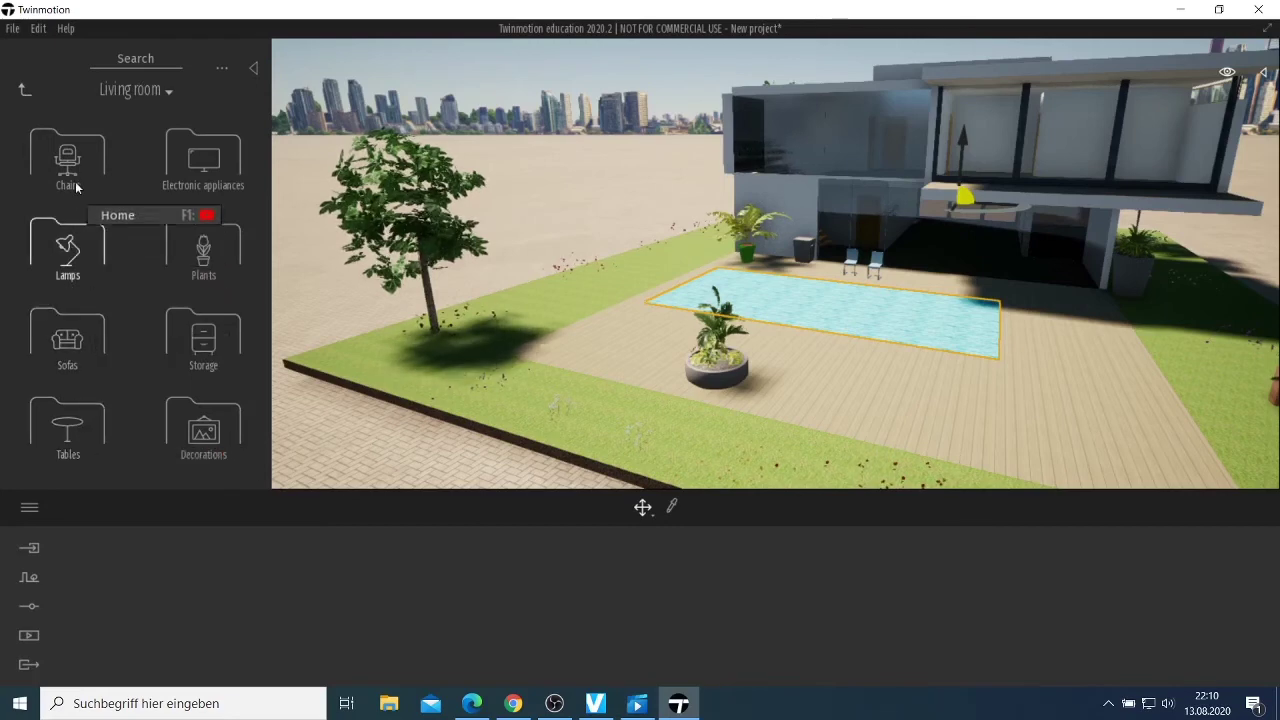
{"action": "left_click", "coordinate": [94, 420]}
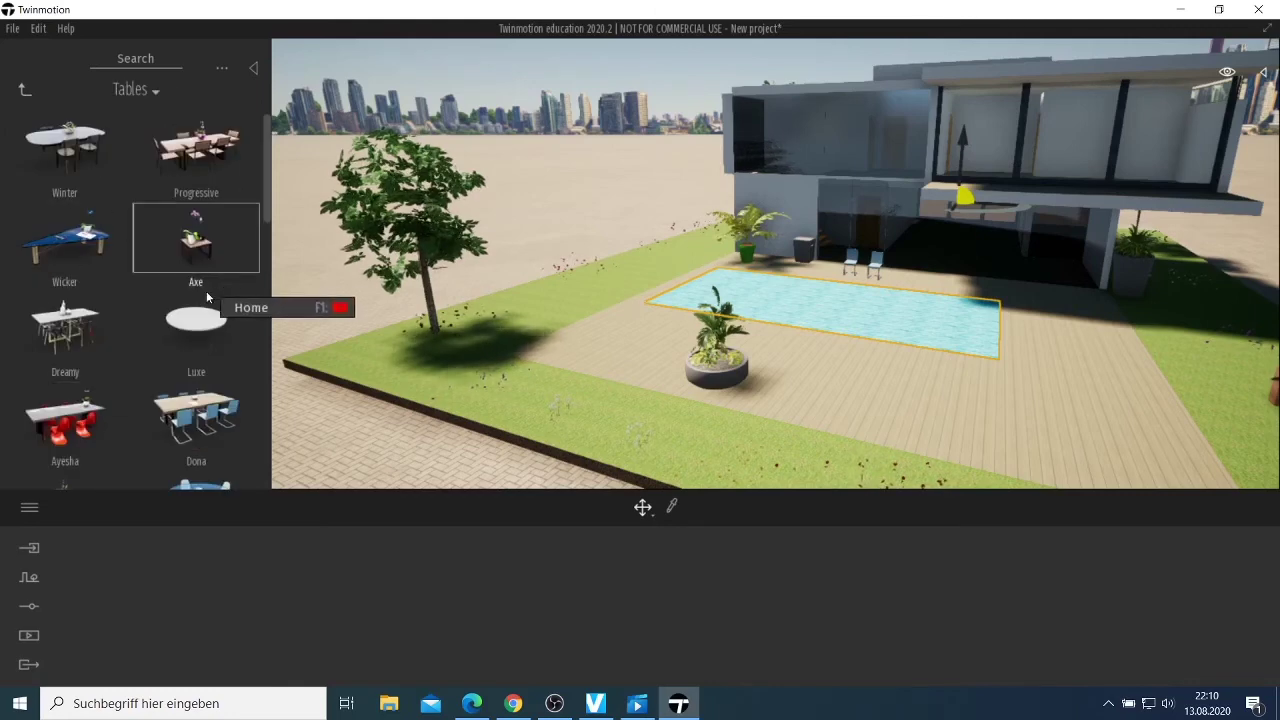
Move the Access chair farther from the trash can along the deck to leave a gap between the two chairs.
{"action": "left_click", "coordinate": [876, 272]}
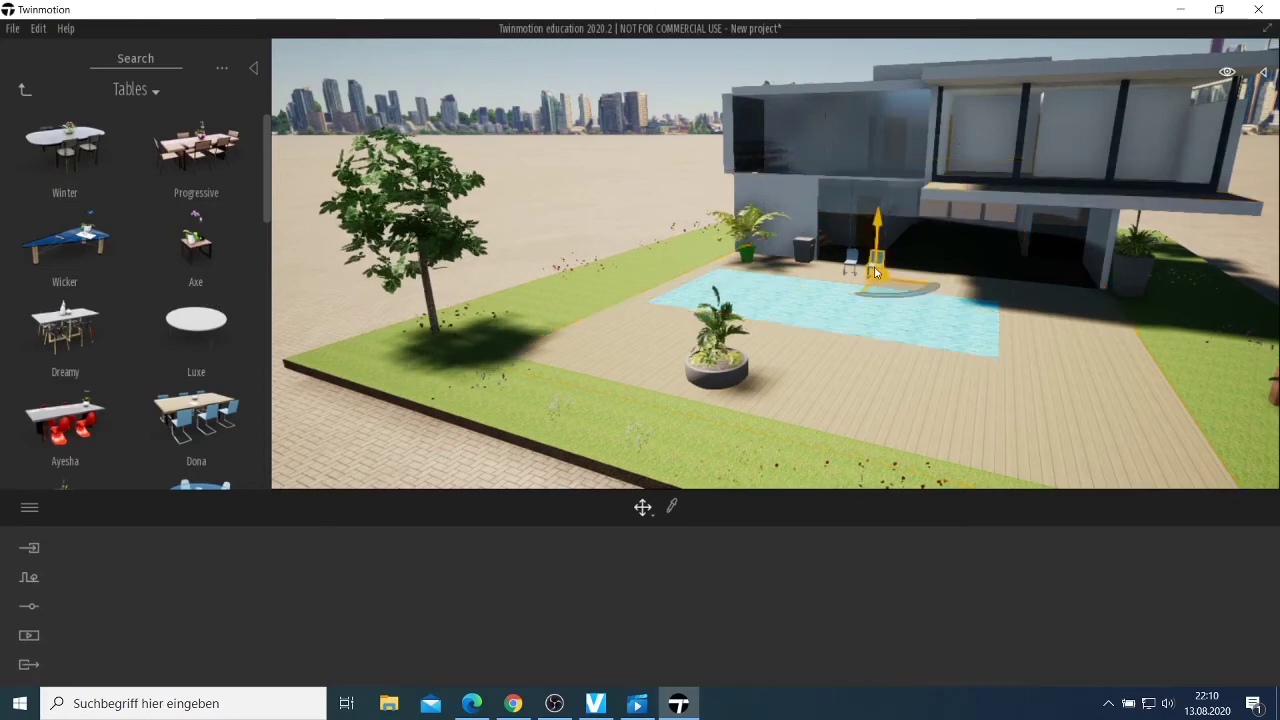
{"action": "left_click_drag", "start_coordinate": [876, 282], "coordinate": [908, 287]}
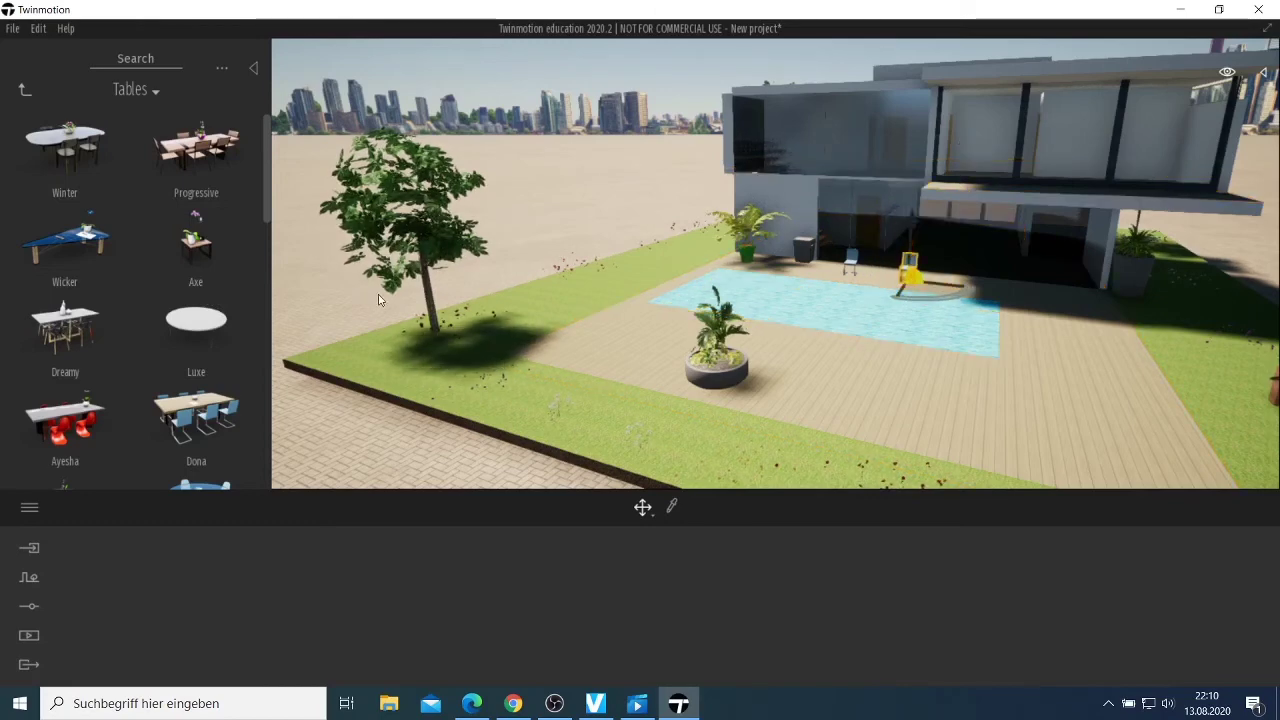
Place the Sheer table from the Tables collection on the deck between the two Access chairs.
{"action": "scroll", "coordinate": [146, 300], "scroll_direction": "down", "scroll_amount": 2}
{"action": "scroll", "coordinate": [150, 325], "scroll_direction": "up", "scroll_amount": 2}
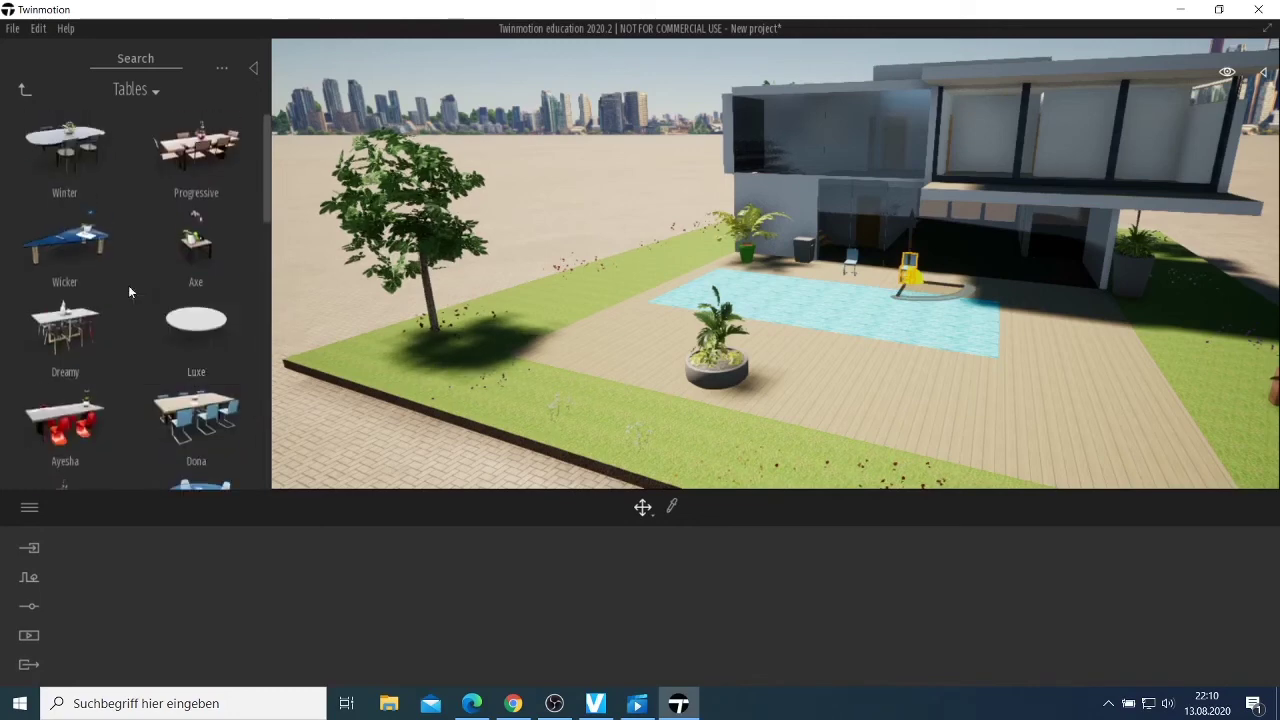
{"action": "scroll", "coordinate": [128, 285], "scroll_direction": "down", "scroll_amount": 5}
{"action": "scroll", "coordinate": [162, 332], "scroll_direction": "down", "scroll_amount": 3}
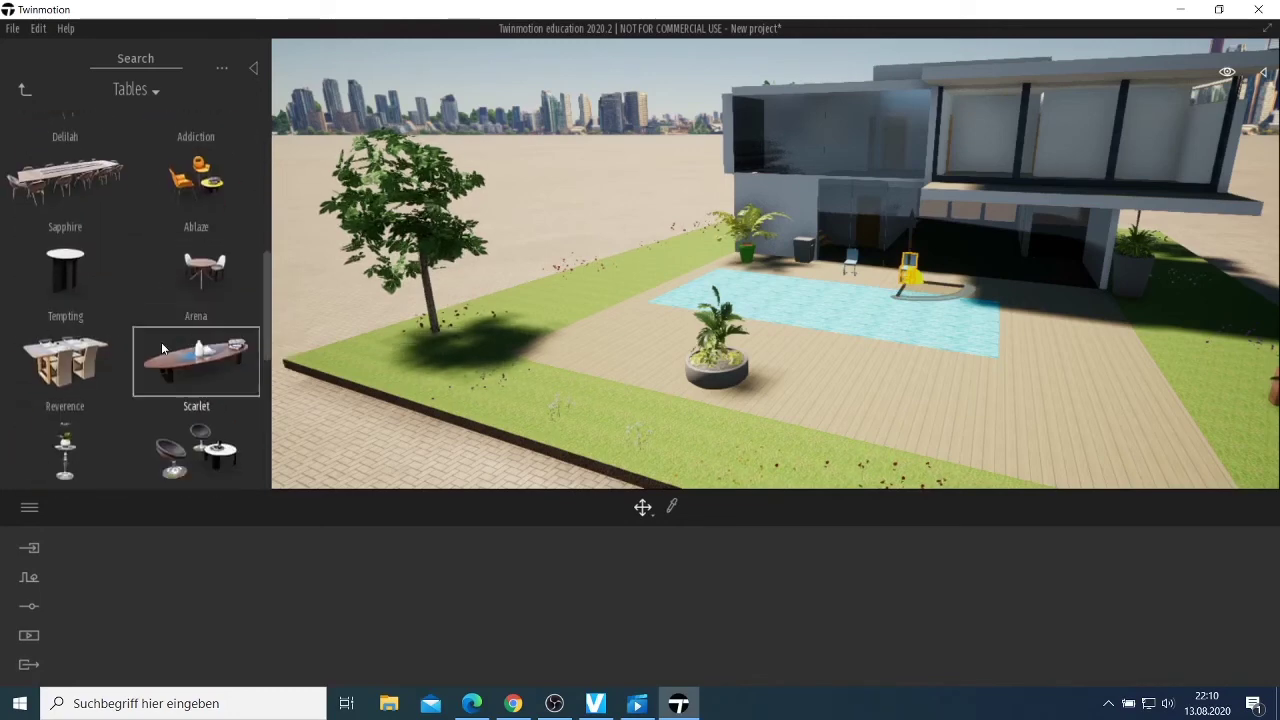
{"action": "scroll", "coordinate": [105, 345], "scroll_direction": "down", "scroll_amount": 4}
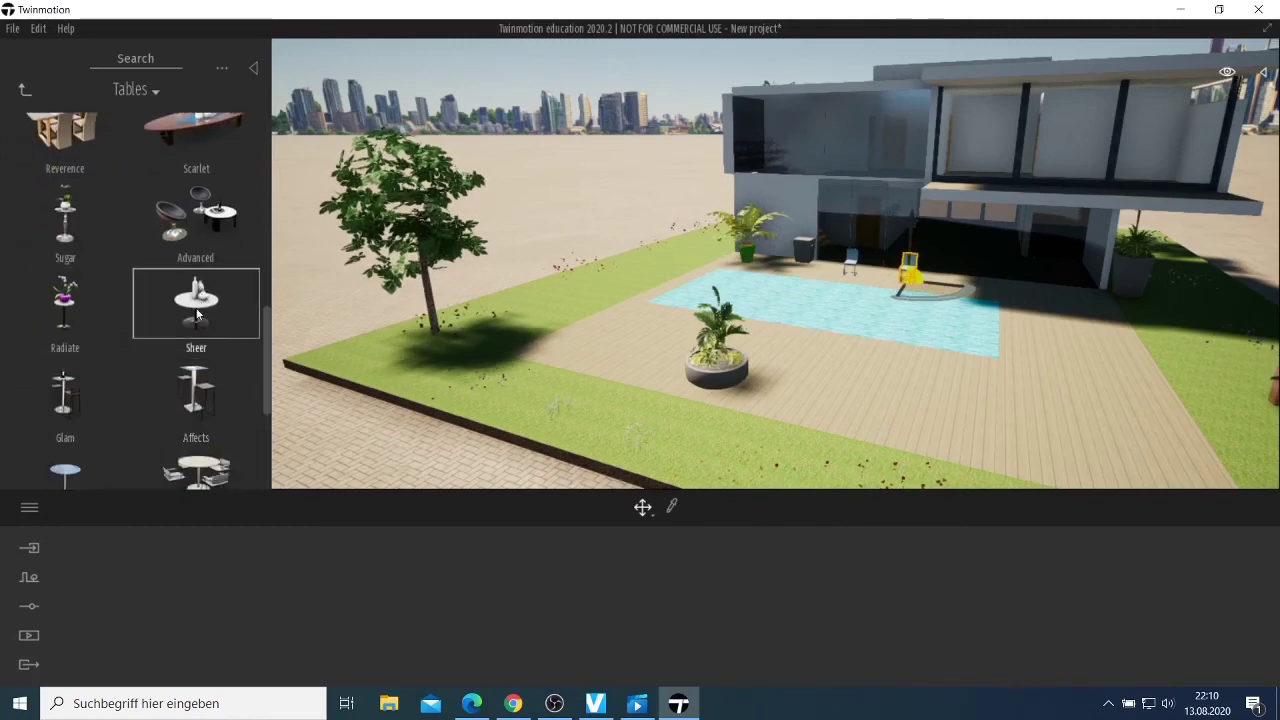
{"action": "left_click_drag", "start_coordinate": [196, 300], "coordinate": [880, 282]}
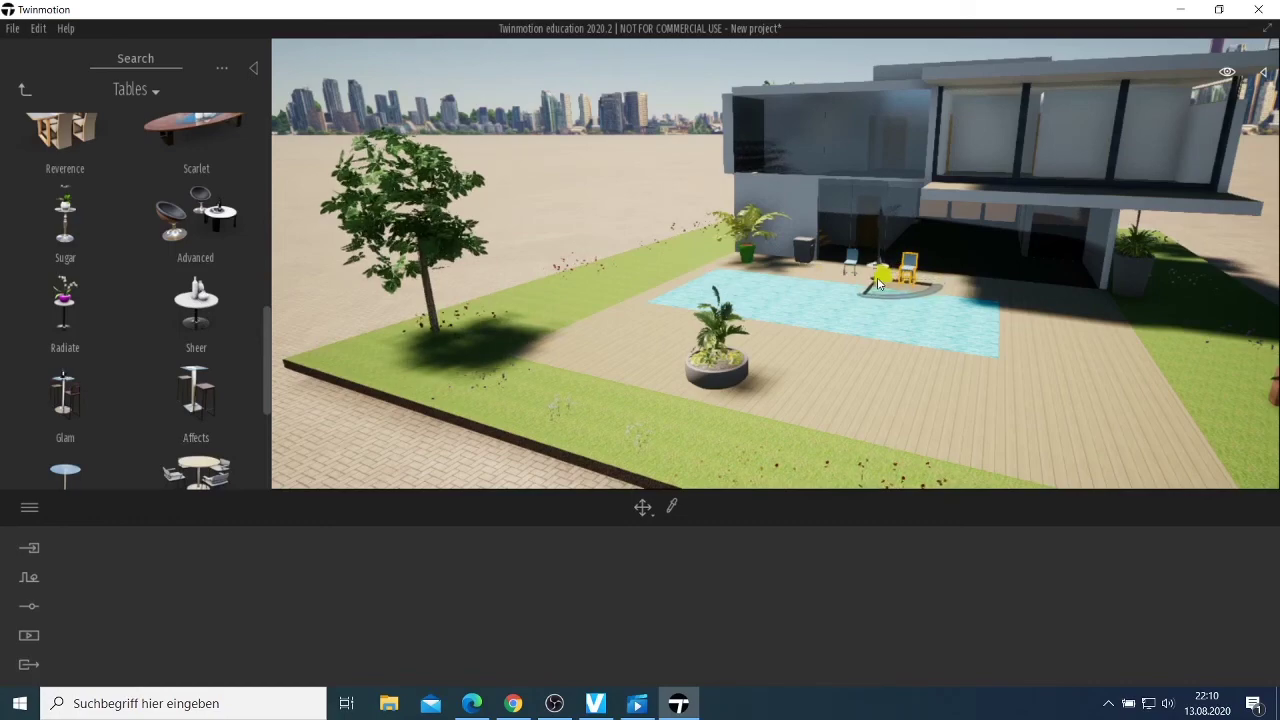
Shift the Sheer table away from the pool edge toward the glass front to bring it in line with the chairs.
{"action": "scroll", "coordinate": [872, 298], "scroll_direction": "up", "scroll_amount": 5}
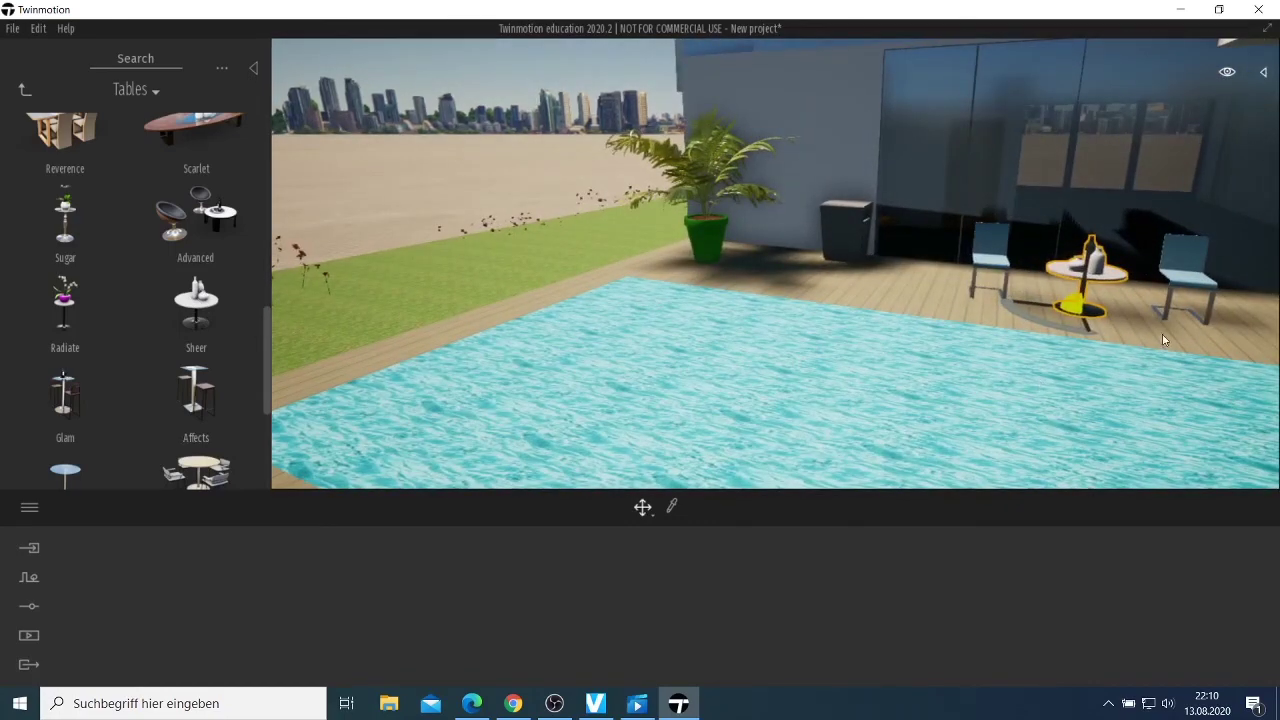
{"action": "right_click_drag", "start_coordinate": [1162, 340], "coordinate": [1151, 193]}
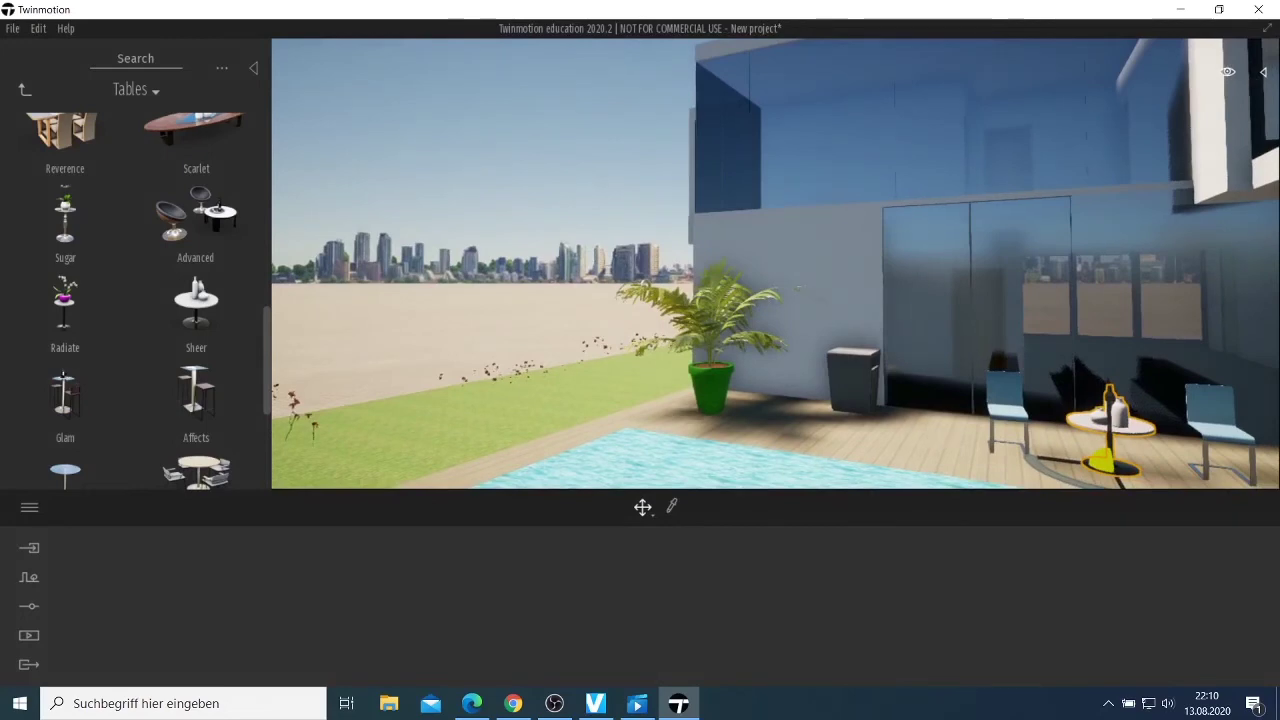
{"action": "right_click_drag", "start_coordinate": [775, 263], "coordinate": [943, 284]}
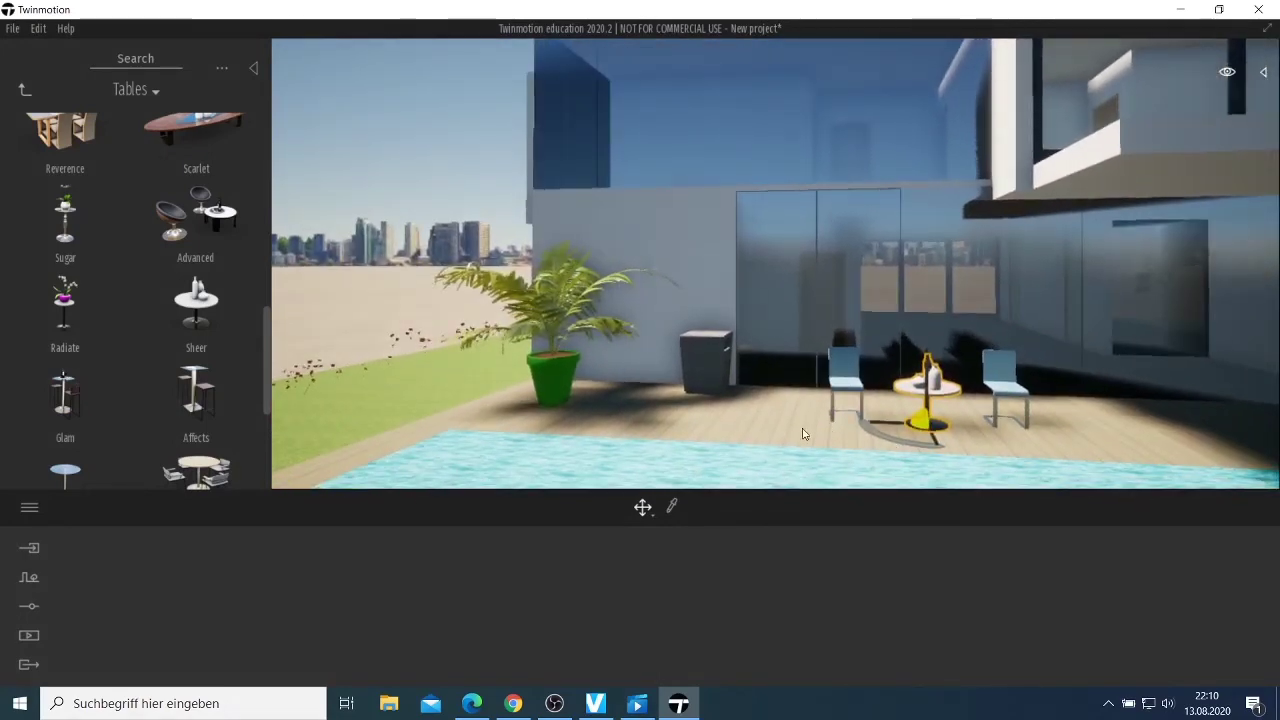
{"action": "key", "text": "d"}
{"action": "right_click_drag", "start_coordinate": [804, 434], "coordinate": [298, 480]}
{"action": "key", "text": "d"}
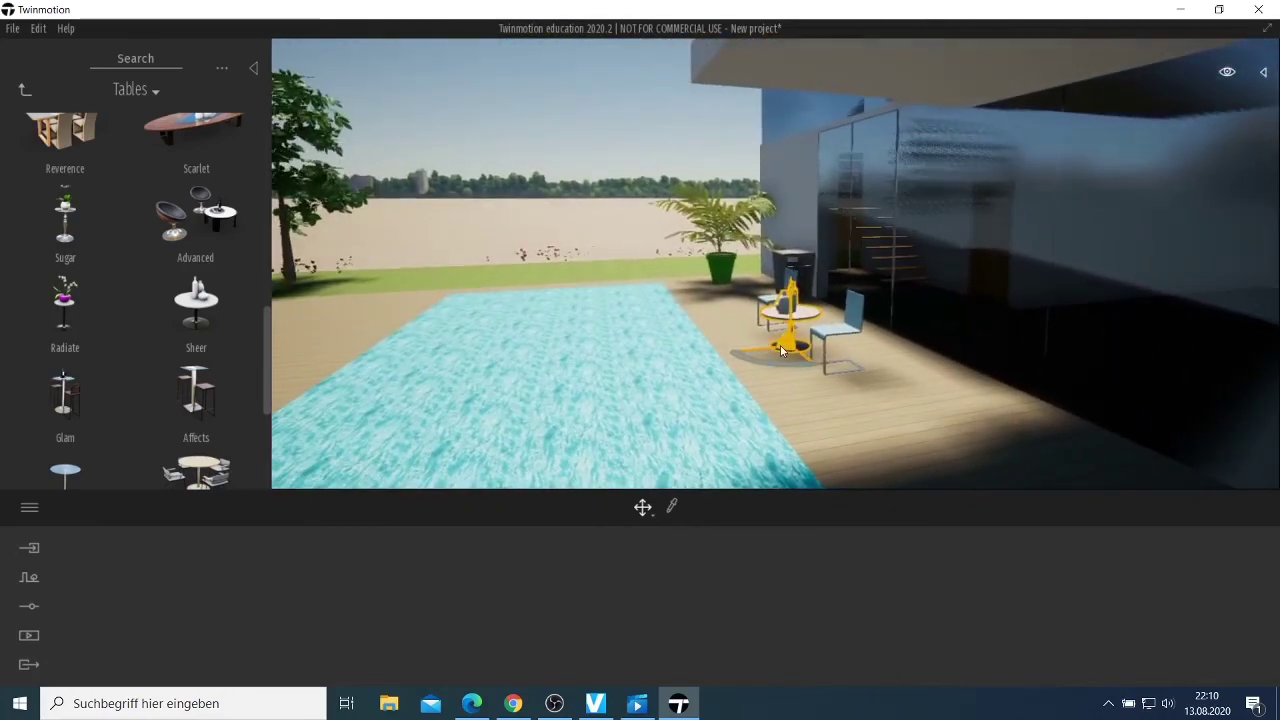
{"action": "left_click_drag", "start_coordinate": [783, 346], "coordinate": [797, 333]}
{"action": "left_click", "coordinate": [931, 435]}
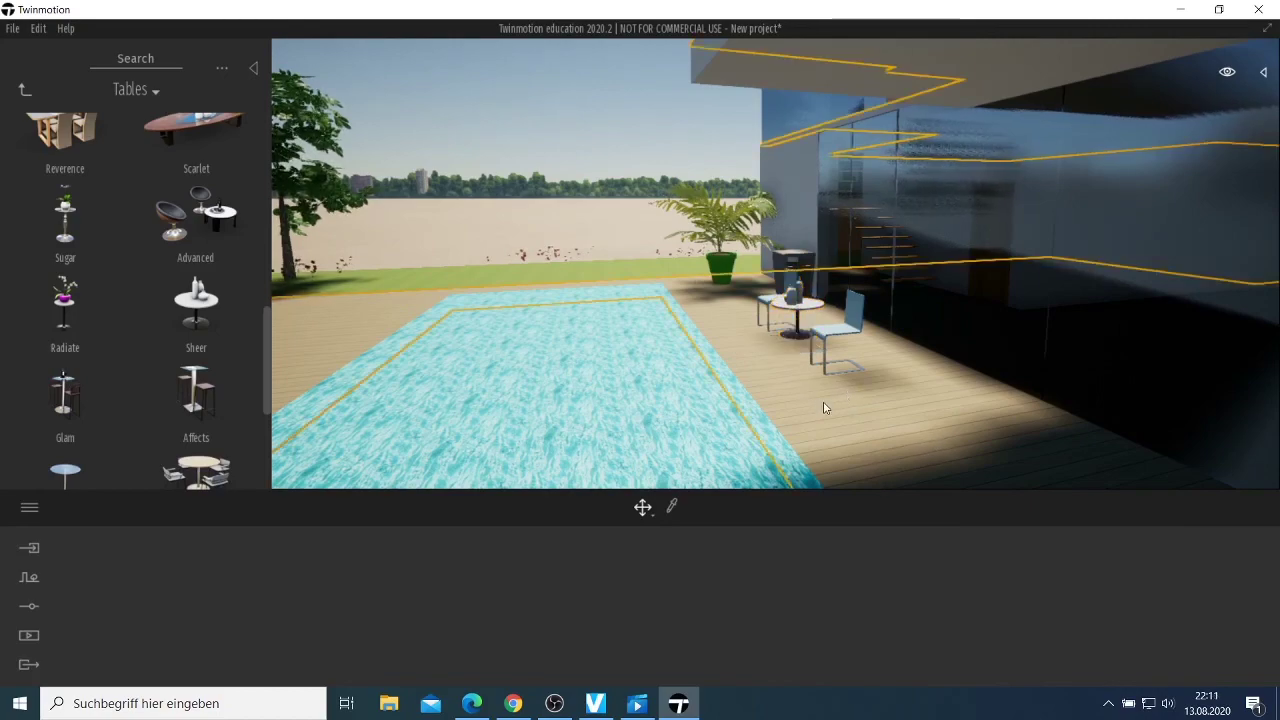
Move the Sheer table along the deck, away from the trash can, to center it between the two chairs.
{"action": "middle_click_drag", "start_coordinate": [824, 407], "coordinate": [1136, 323], "text": "shift"}
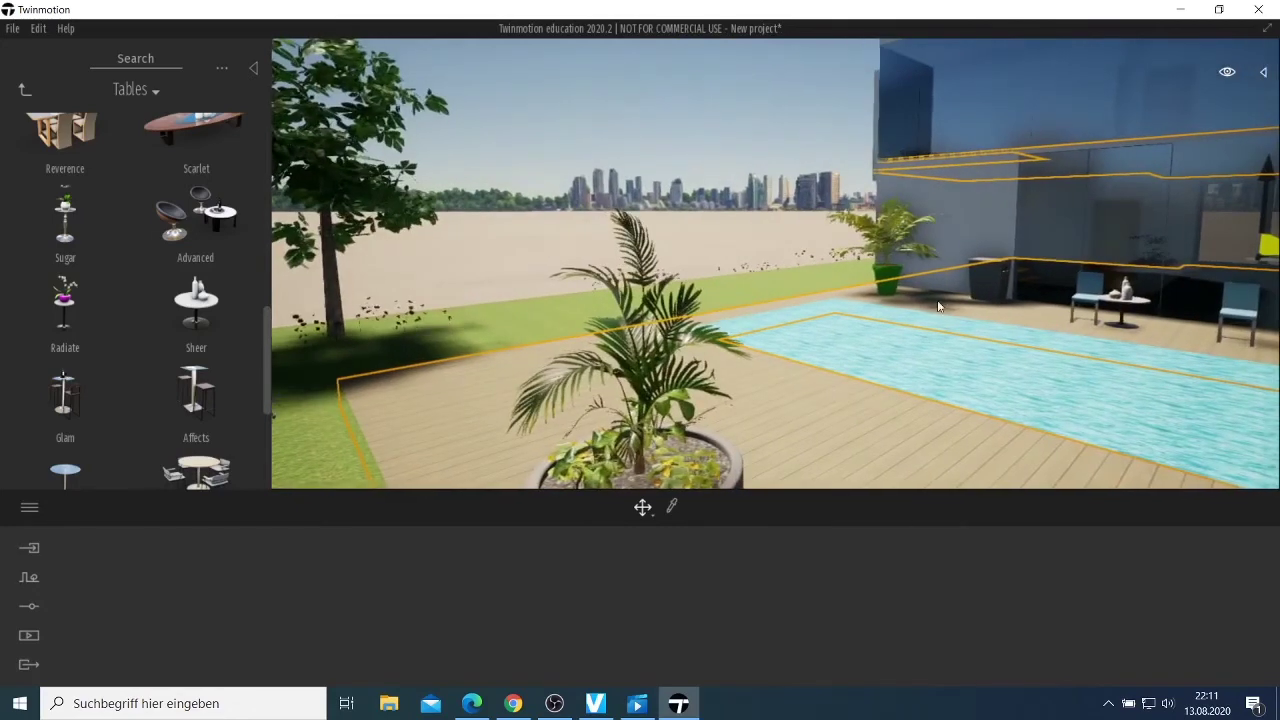
{"action": "left_click", "coordinate": [1130, 335]}
{"action": "left_click_drag", "start_coordinate": [1128, 324], "coordinate": [1151, 336]}
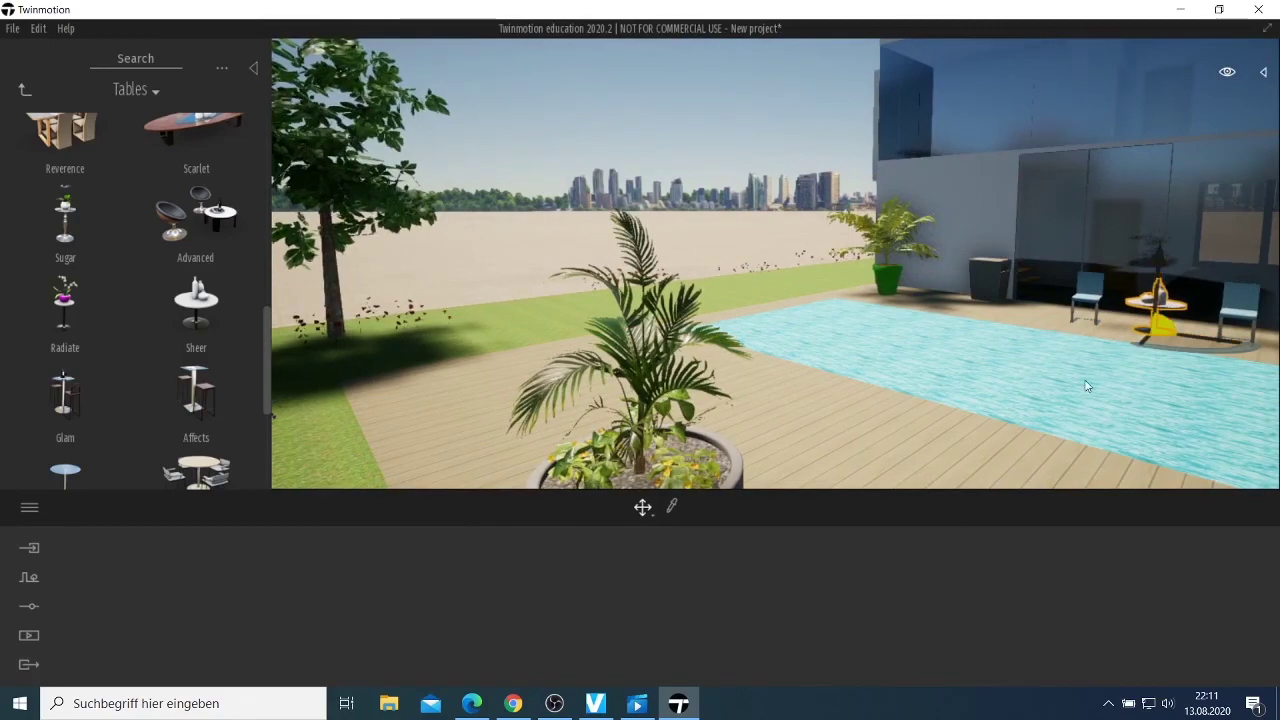
{"action": "right_click_drag", "start_coordinate": [847, 429], "coordinate": [1160, 429]}
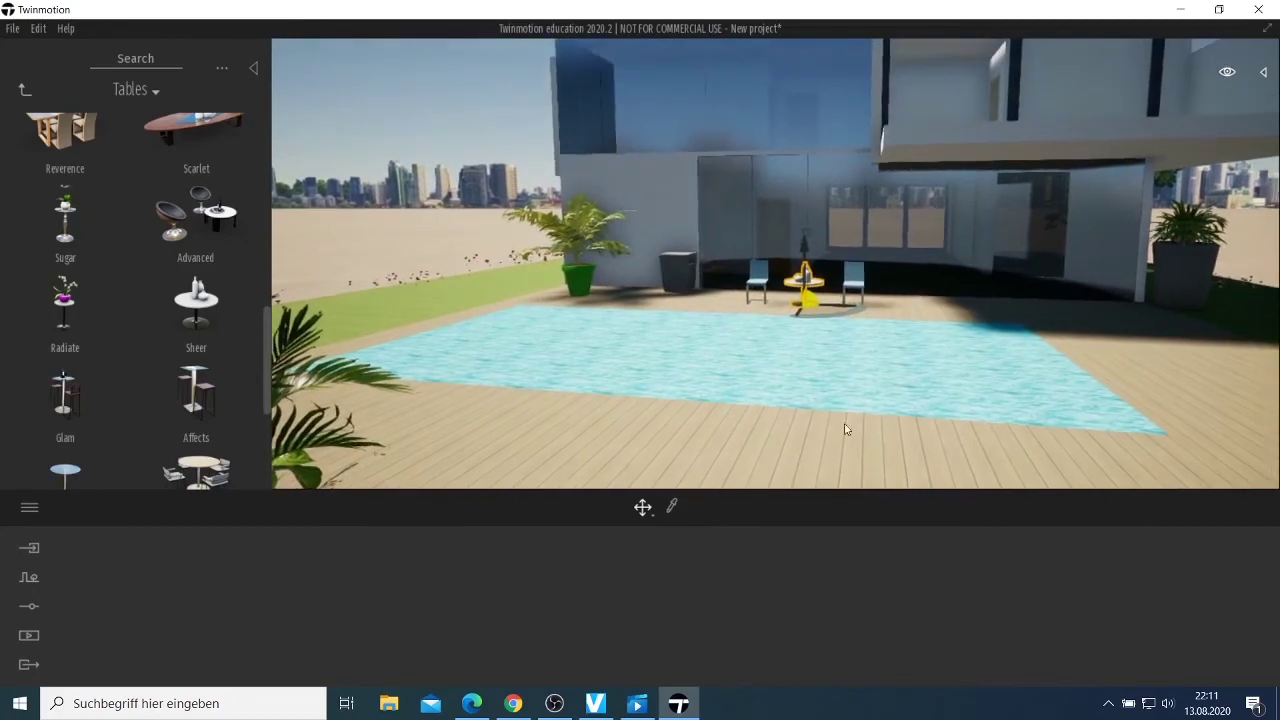
{"action": "scroll", "coordinate": [690, 463], "scroll_direction": "up", "scroll_amount": 5}
{"action": "scroll", "coordinate": [710, 465], "scroll_direction": "down", "scroll_amount": 6}
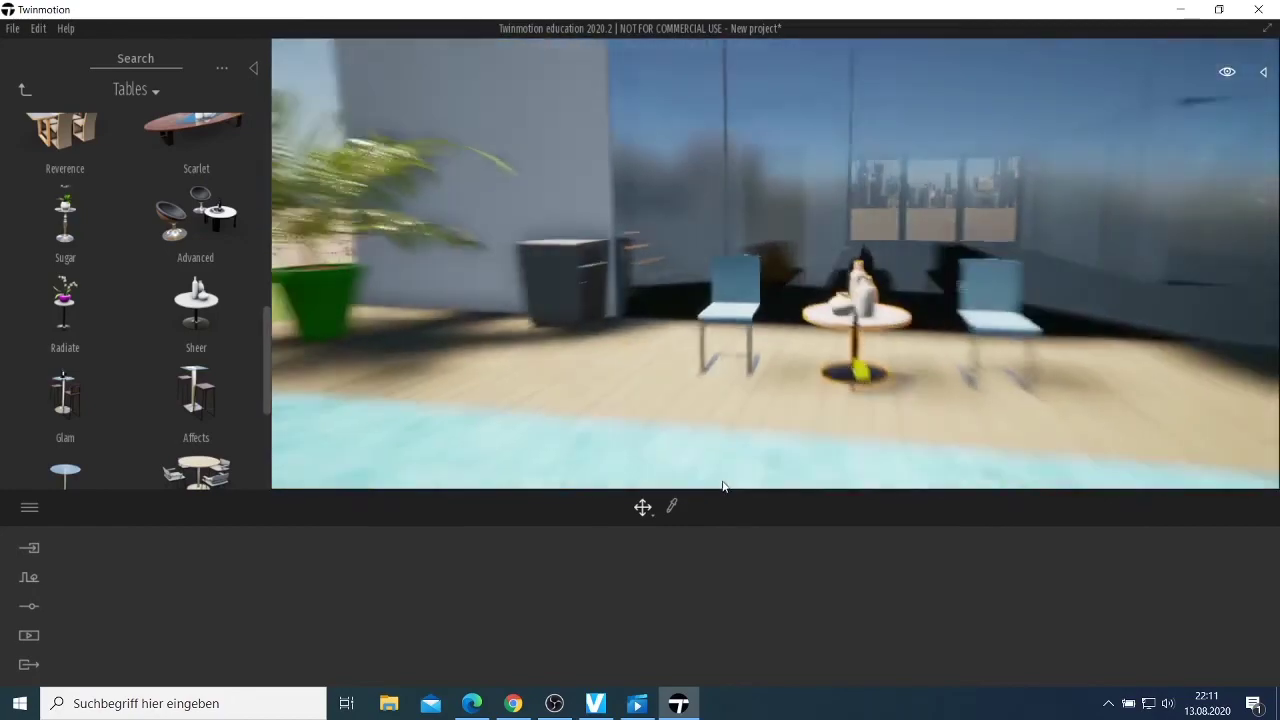